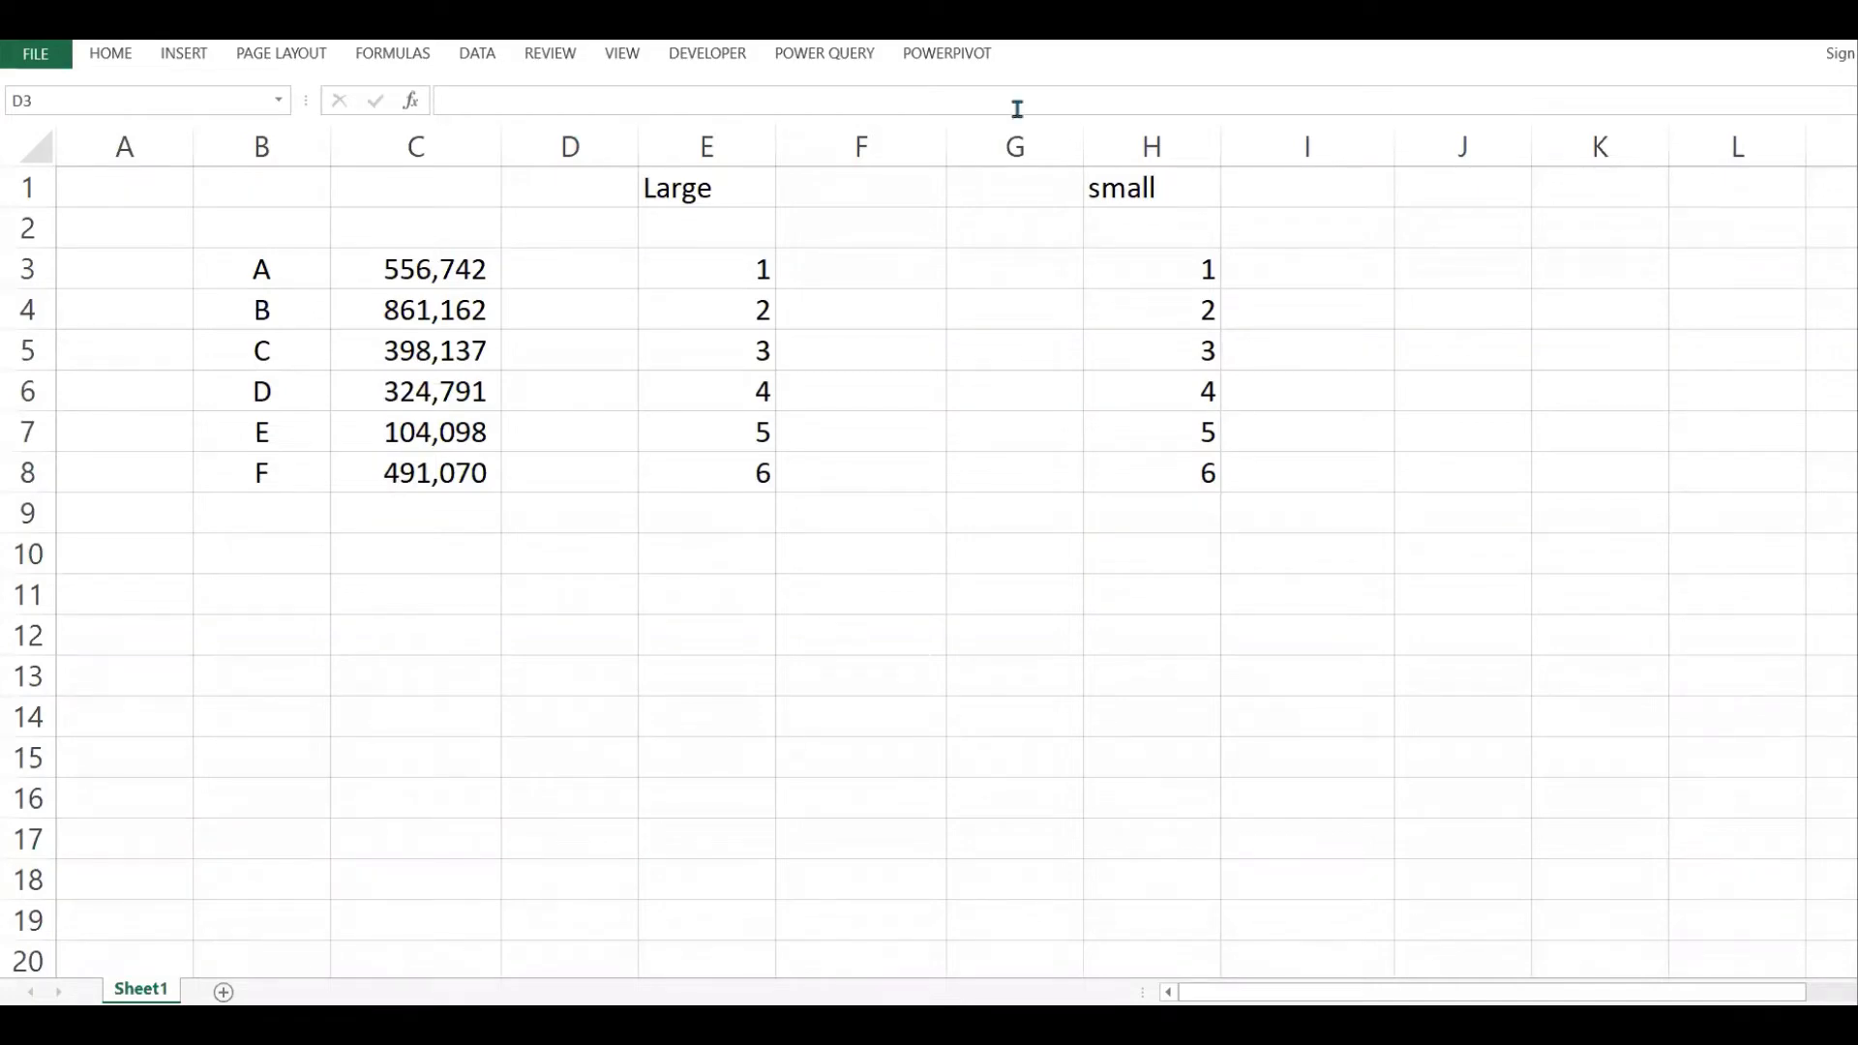
Point out the Large and Small headings and the source values in C3:C8.
left_click(718, 191)
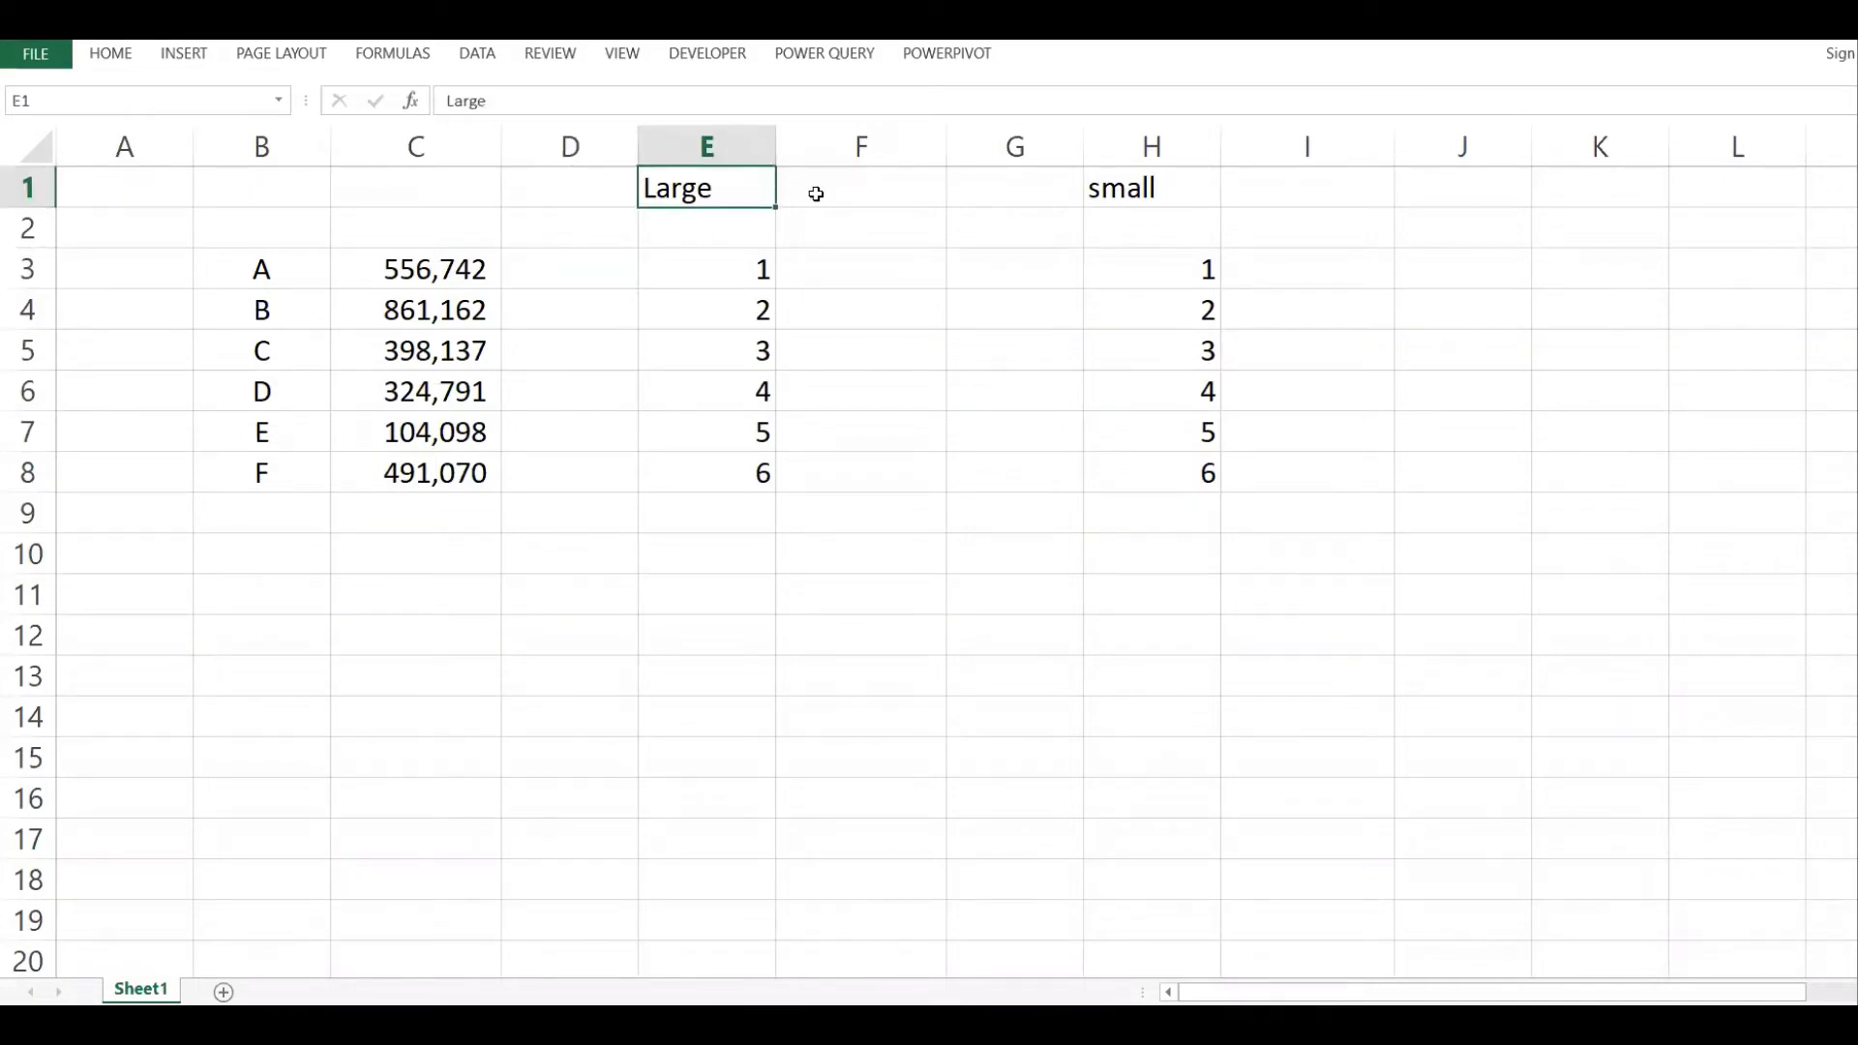
left_click(1168, 186)
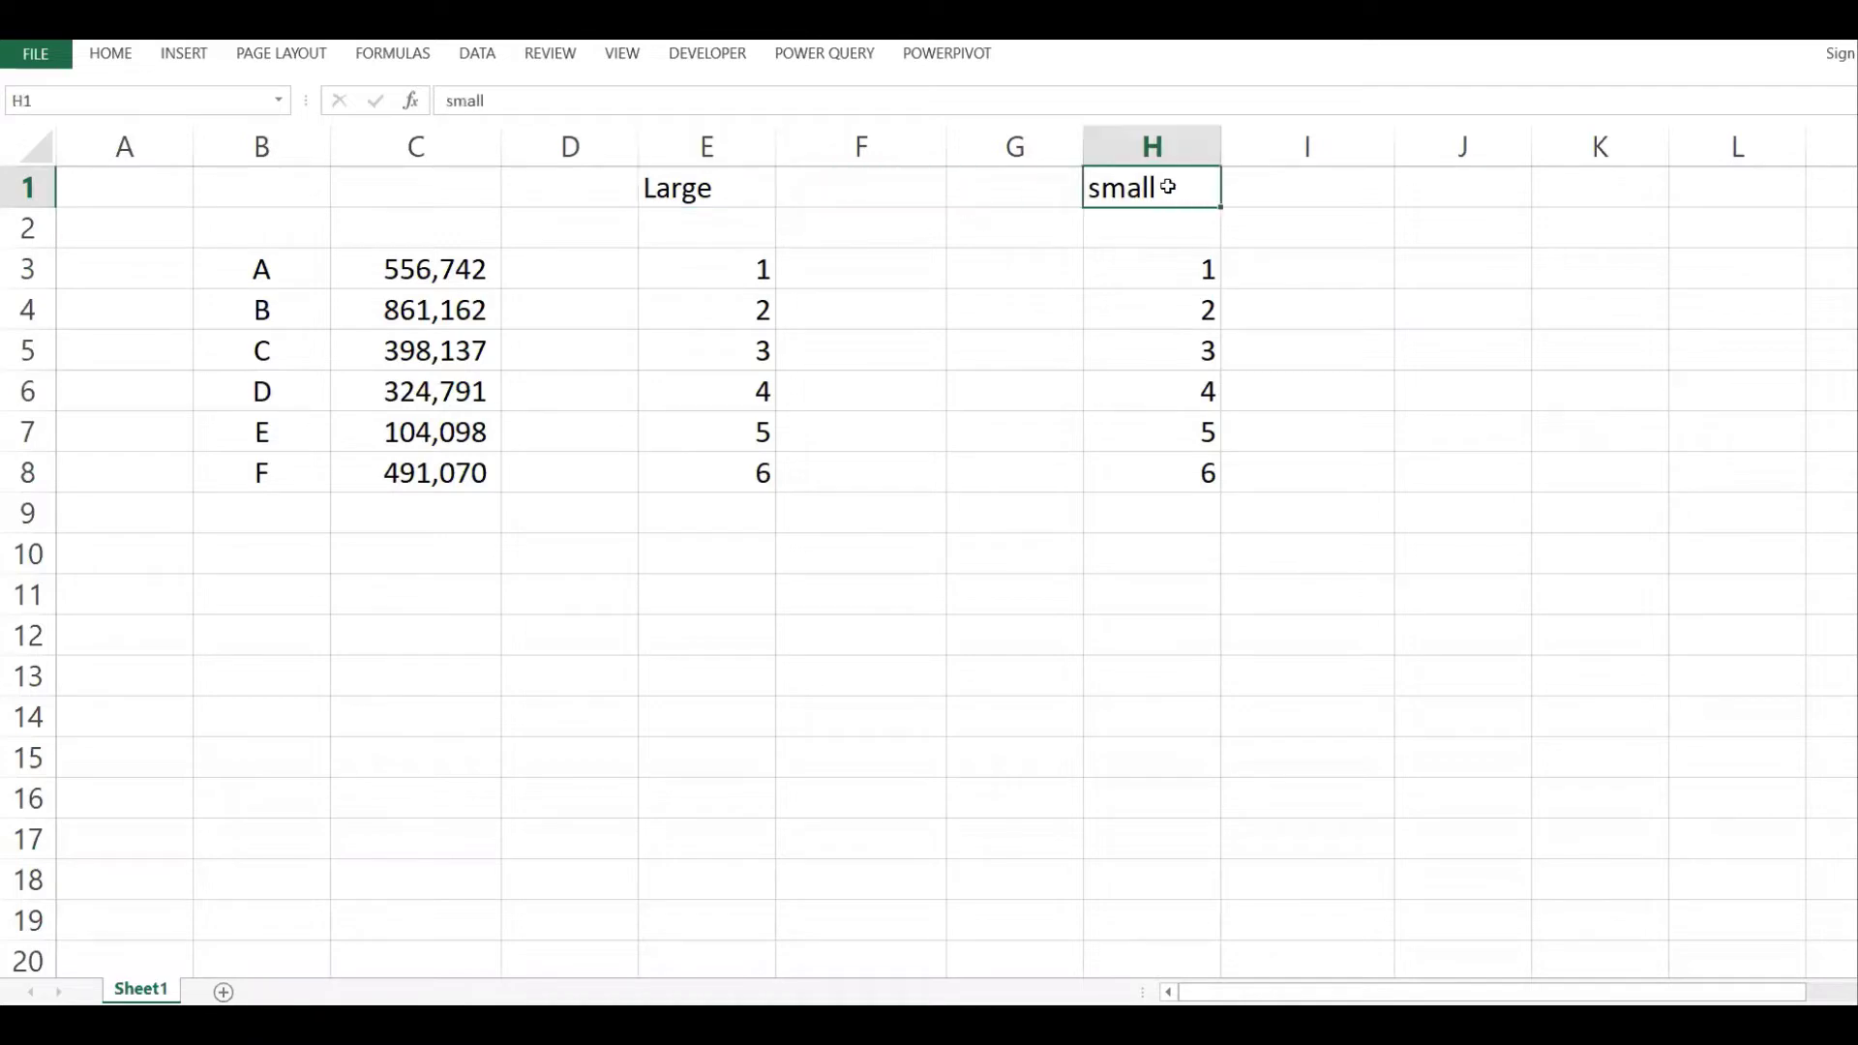
left_click(656, 185)
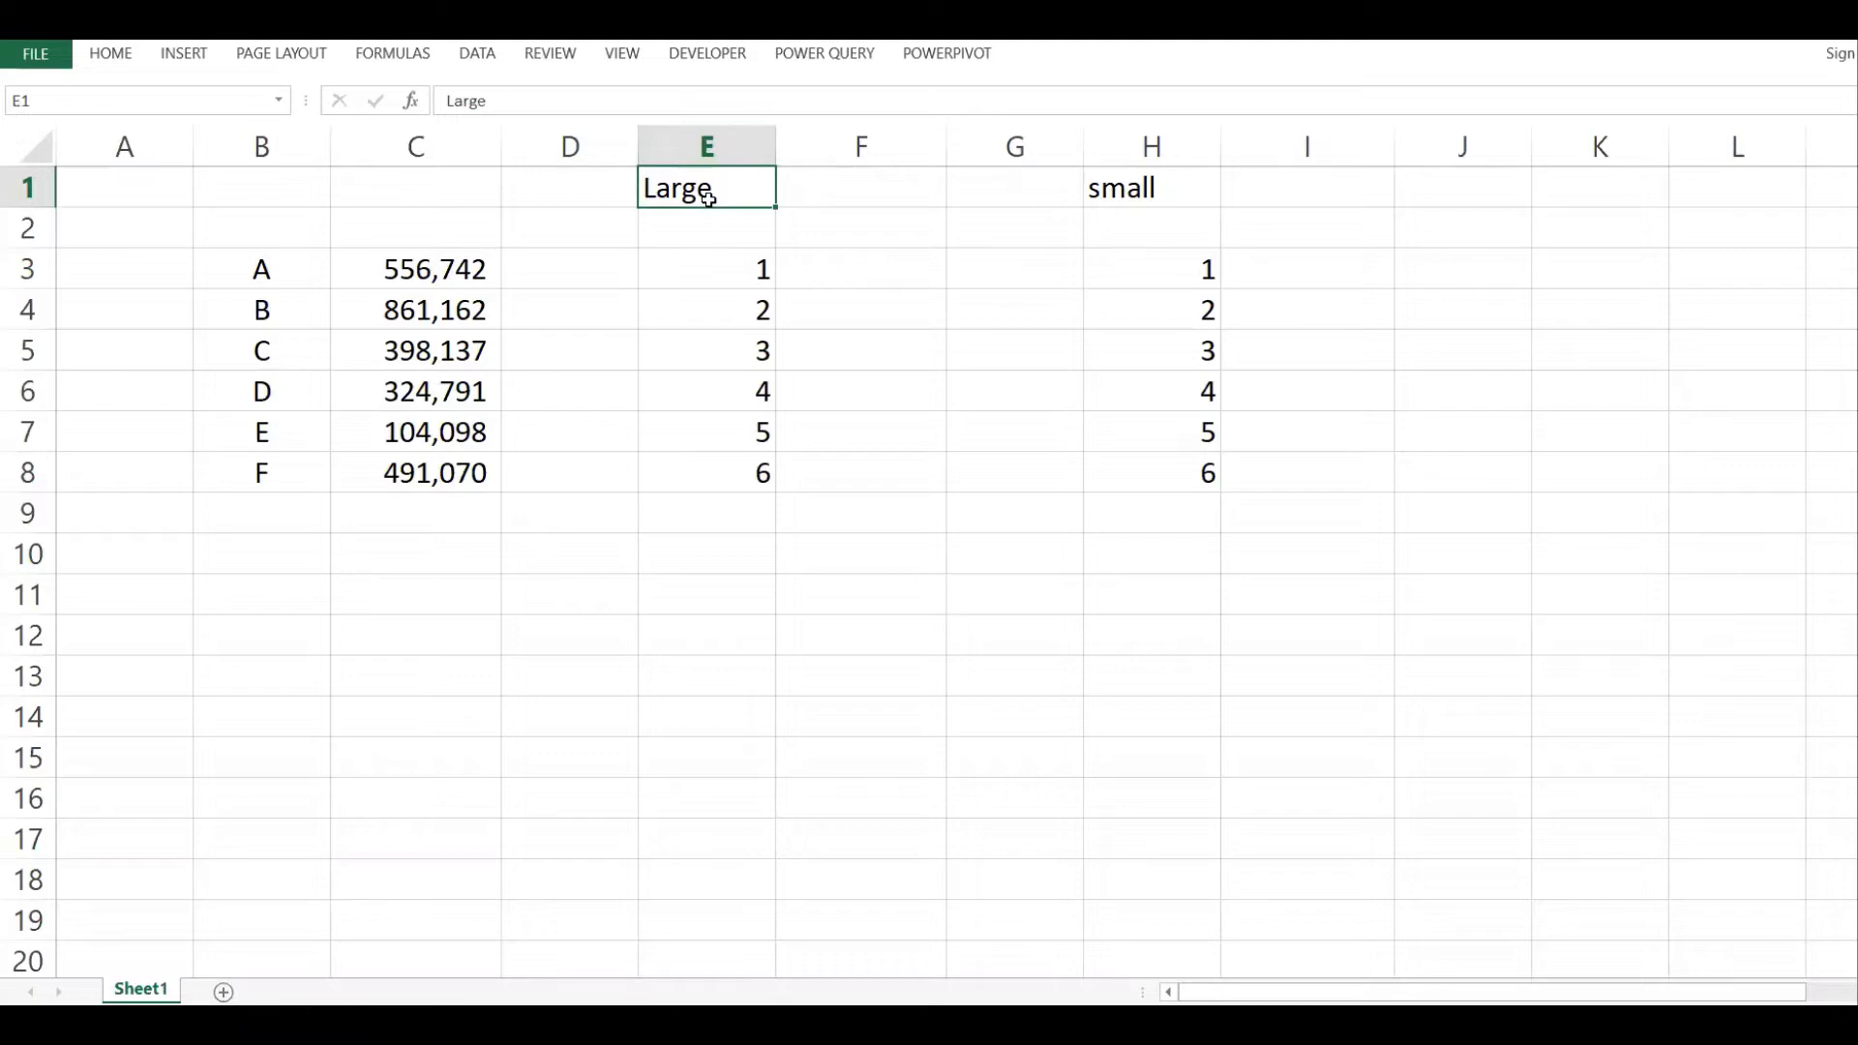
left_click_drag(465, 265, 441, 469)
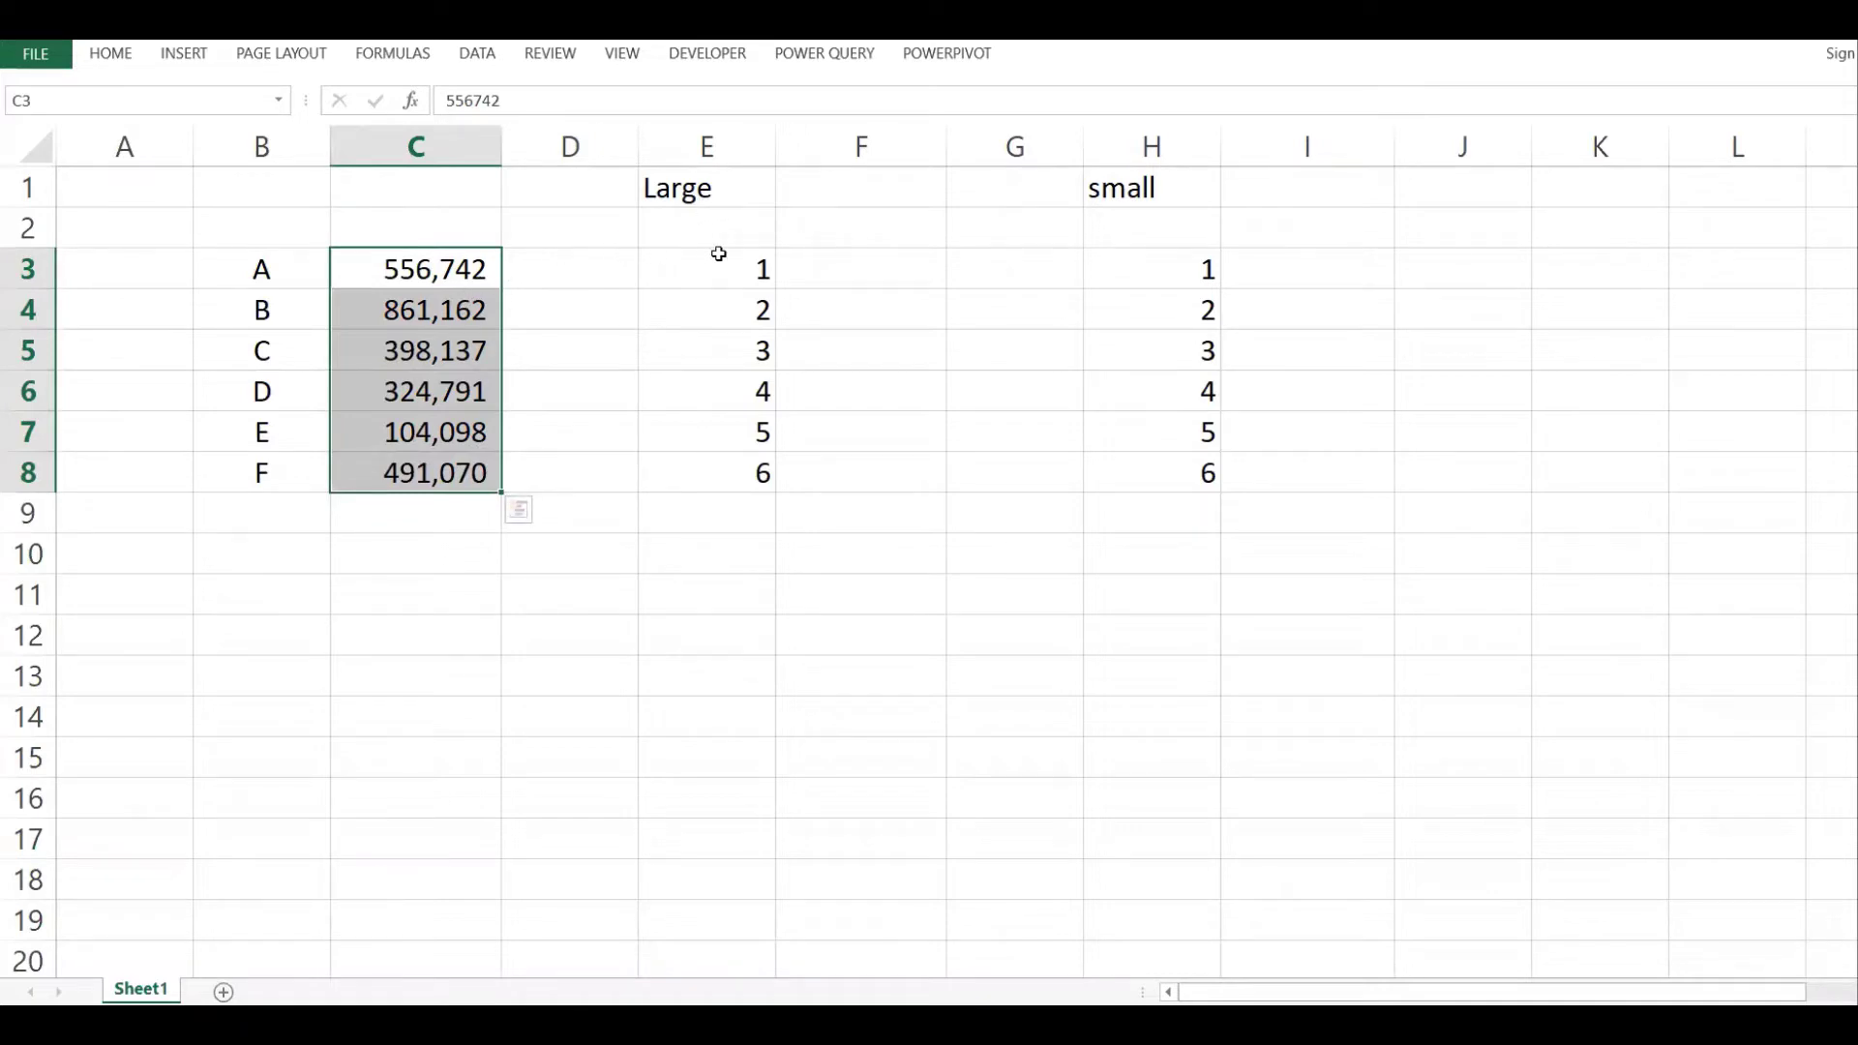
left_click_drag(455, 265, 432, 466)
left_click(687, 198)
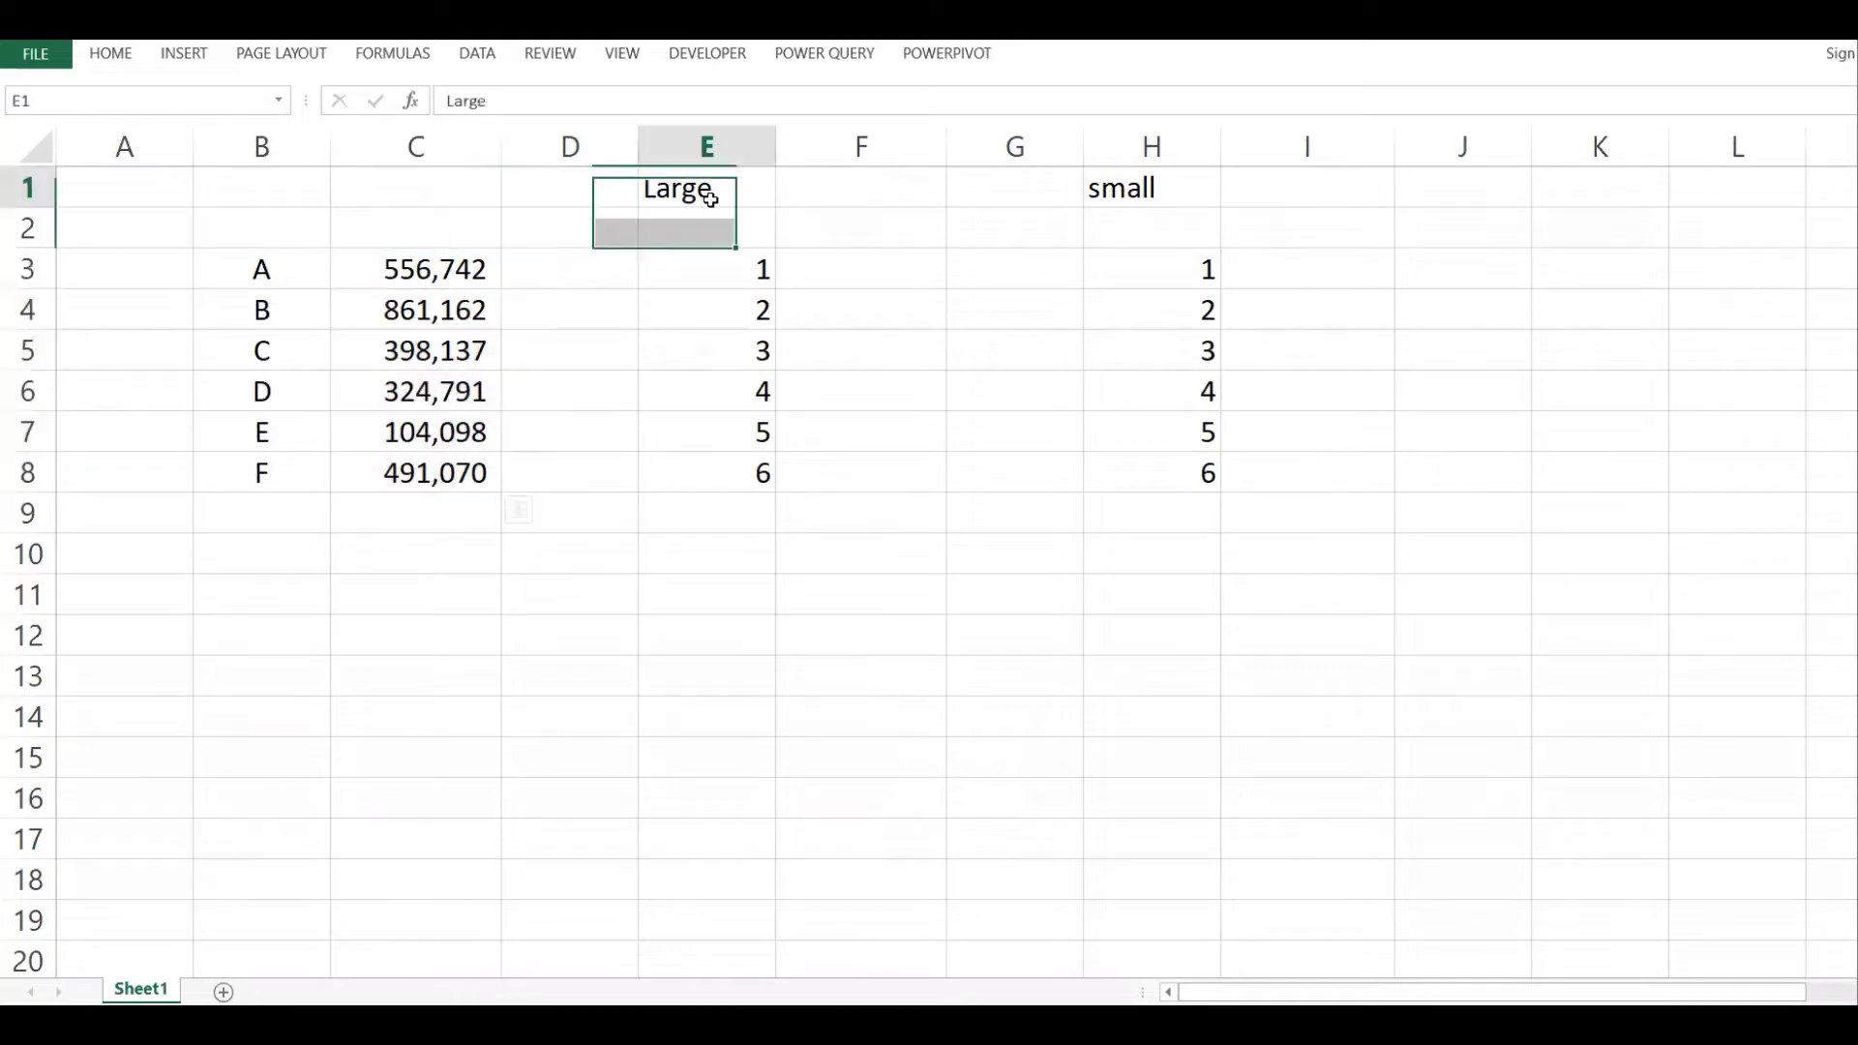
left_click_drag(471, 274, 421, 479)
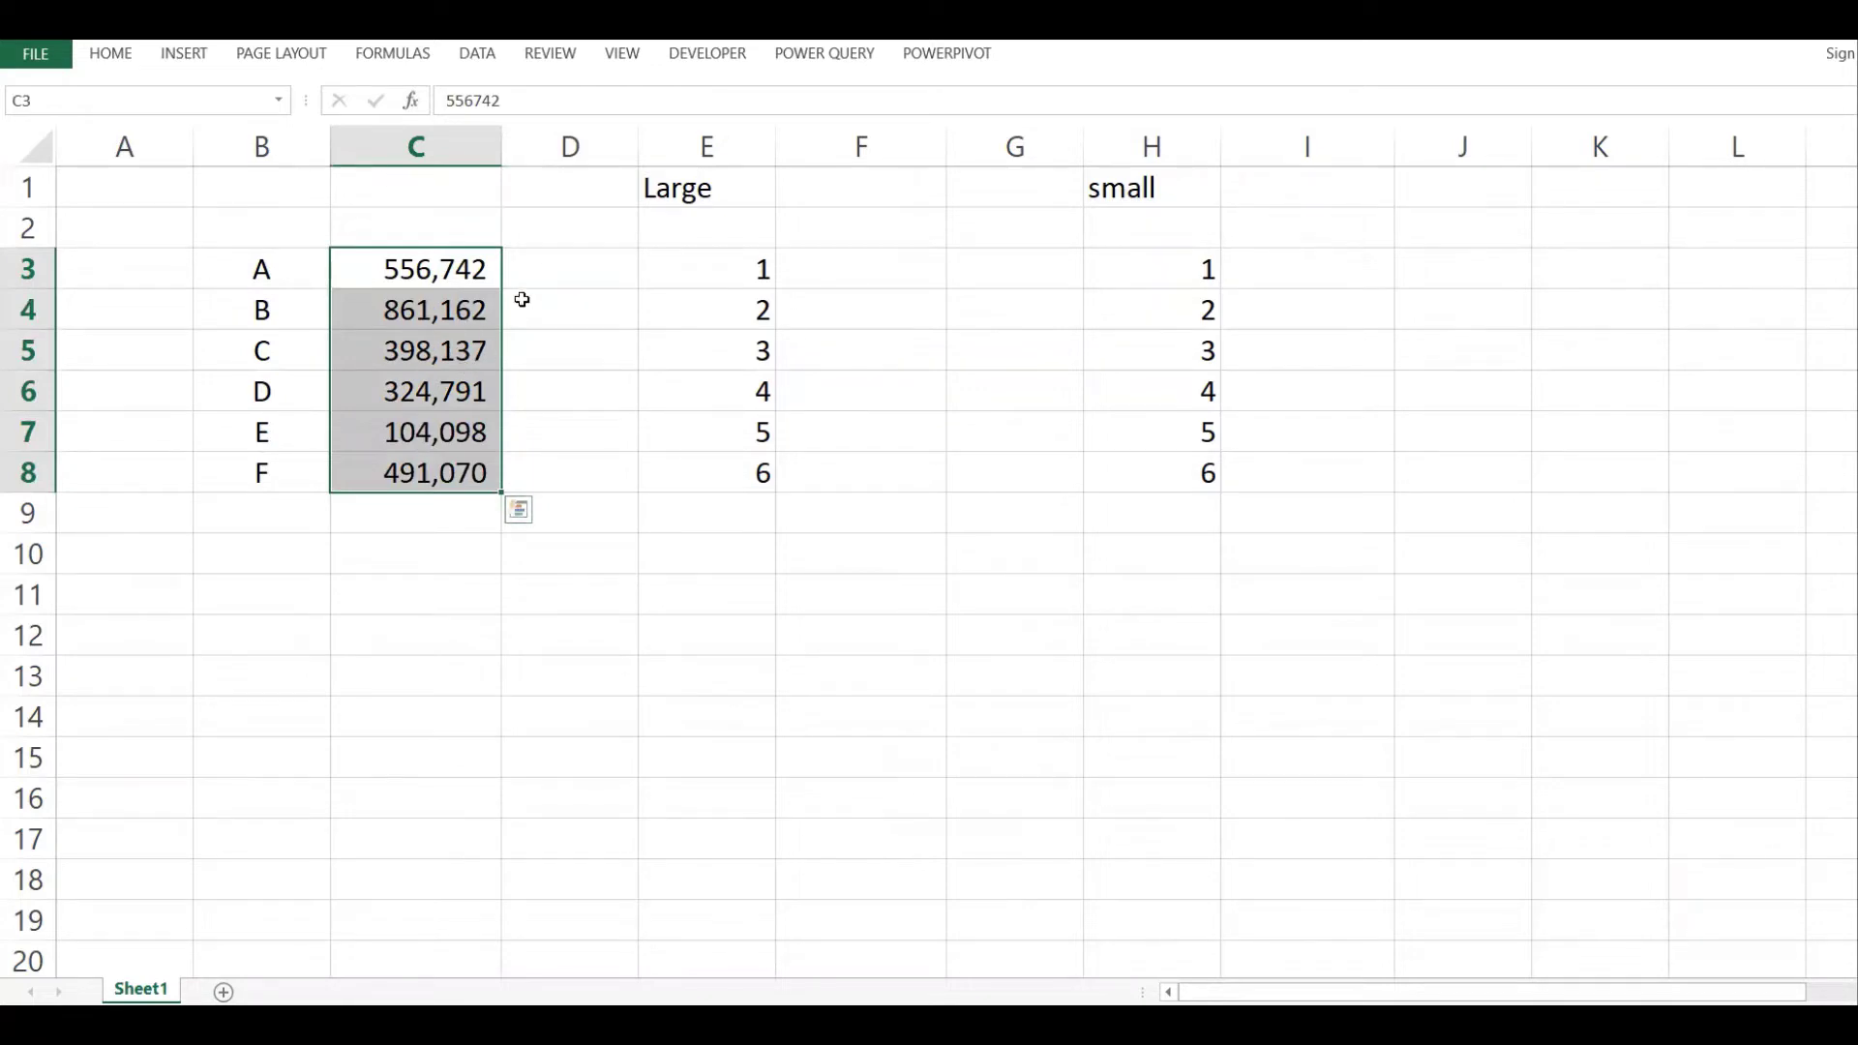
left_click_drag(439, 265, 434, 448)
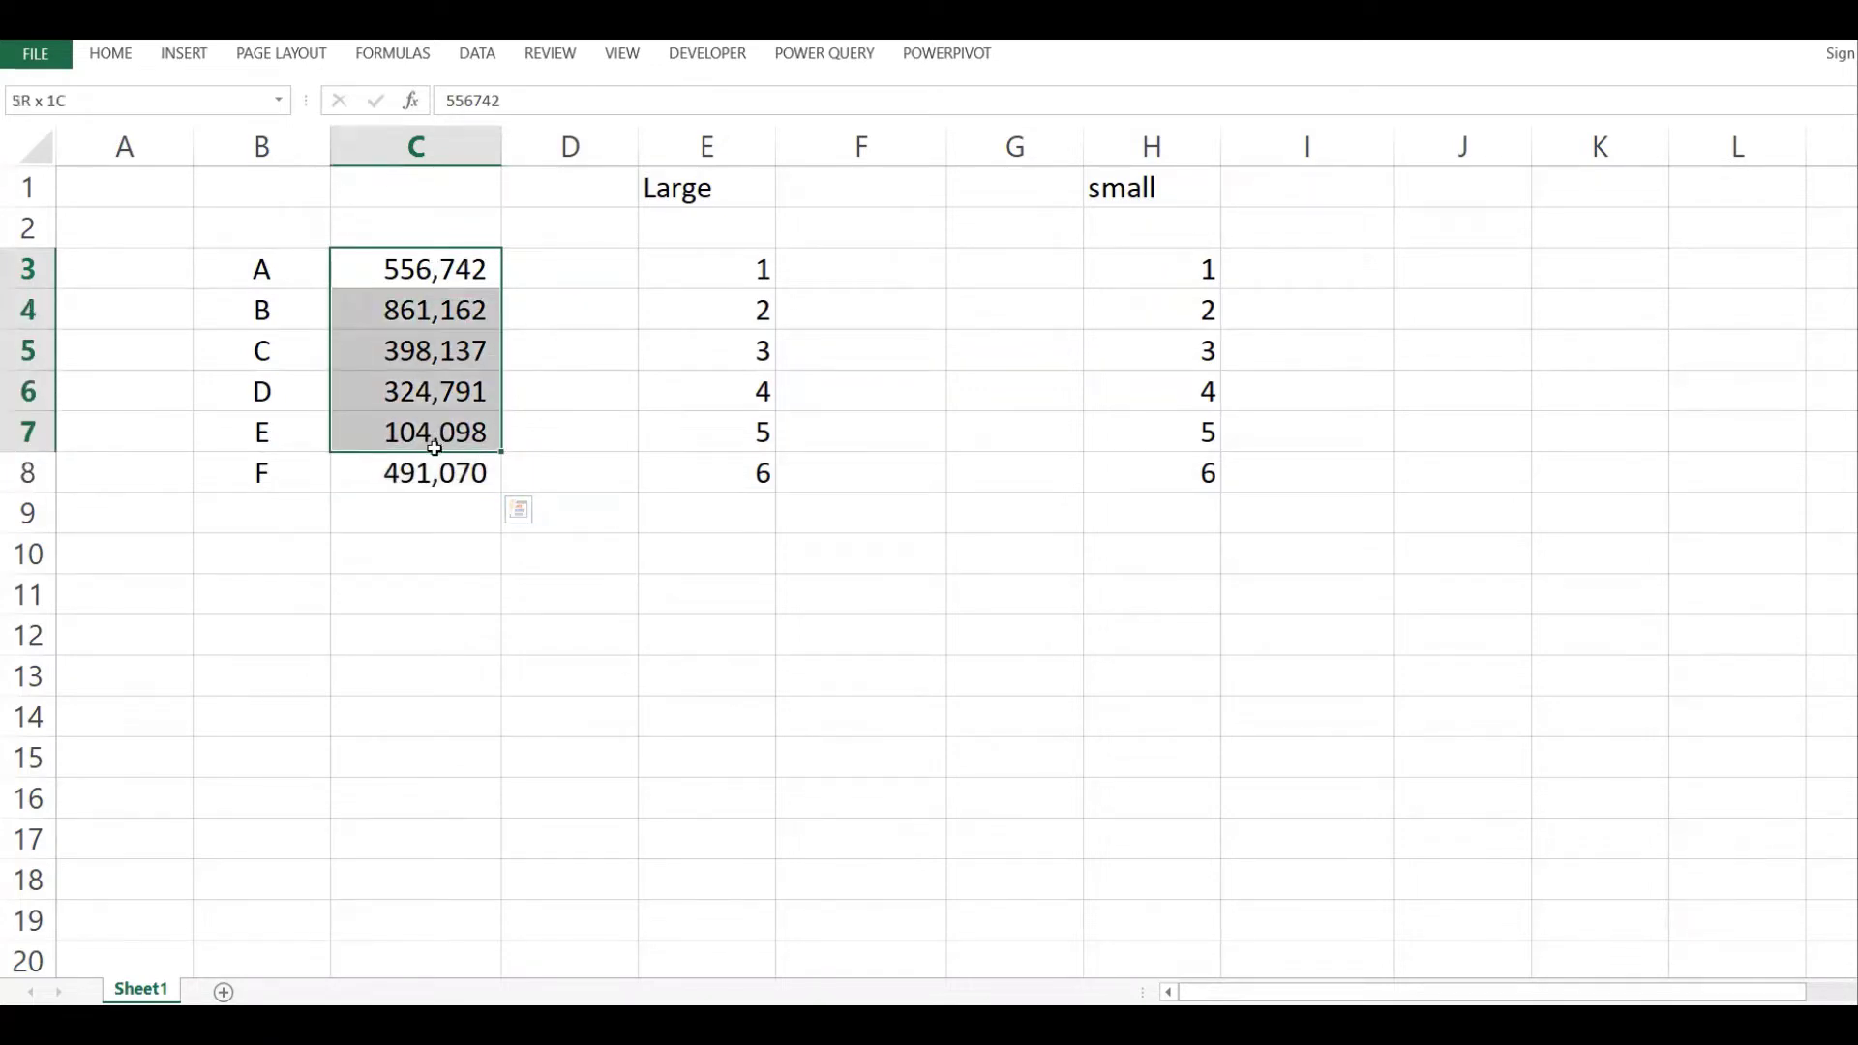
Enter =LARGE($C$3:$C$8,E3) in F3, returning the largest value 861,162.
left_click(848, 276)
type("=")
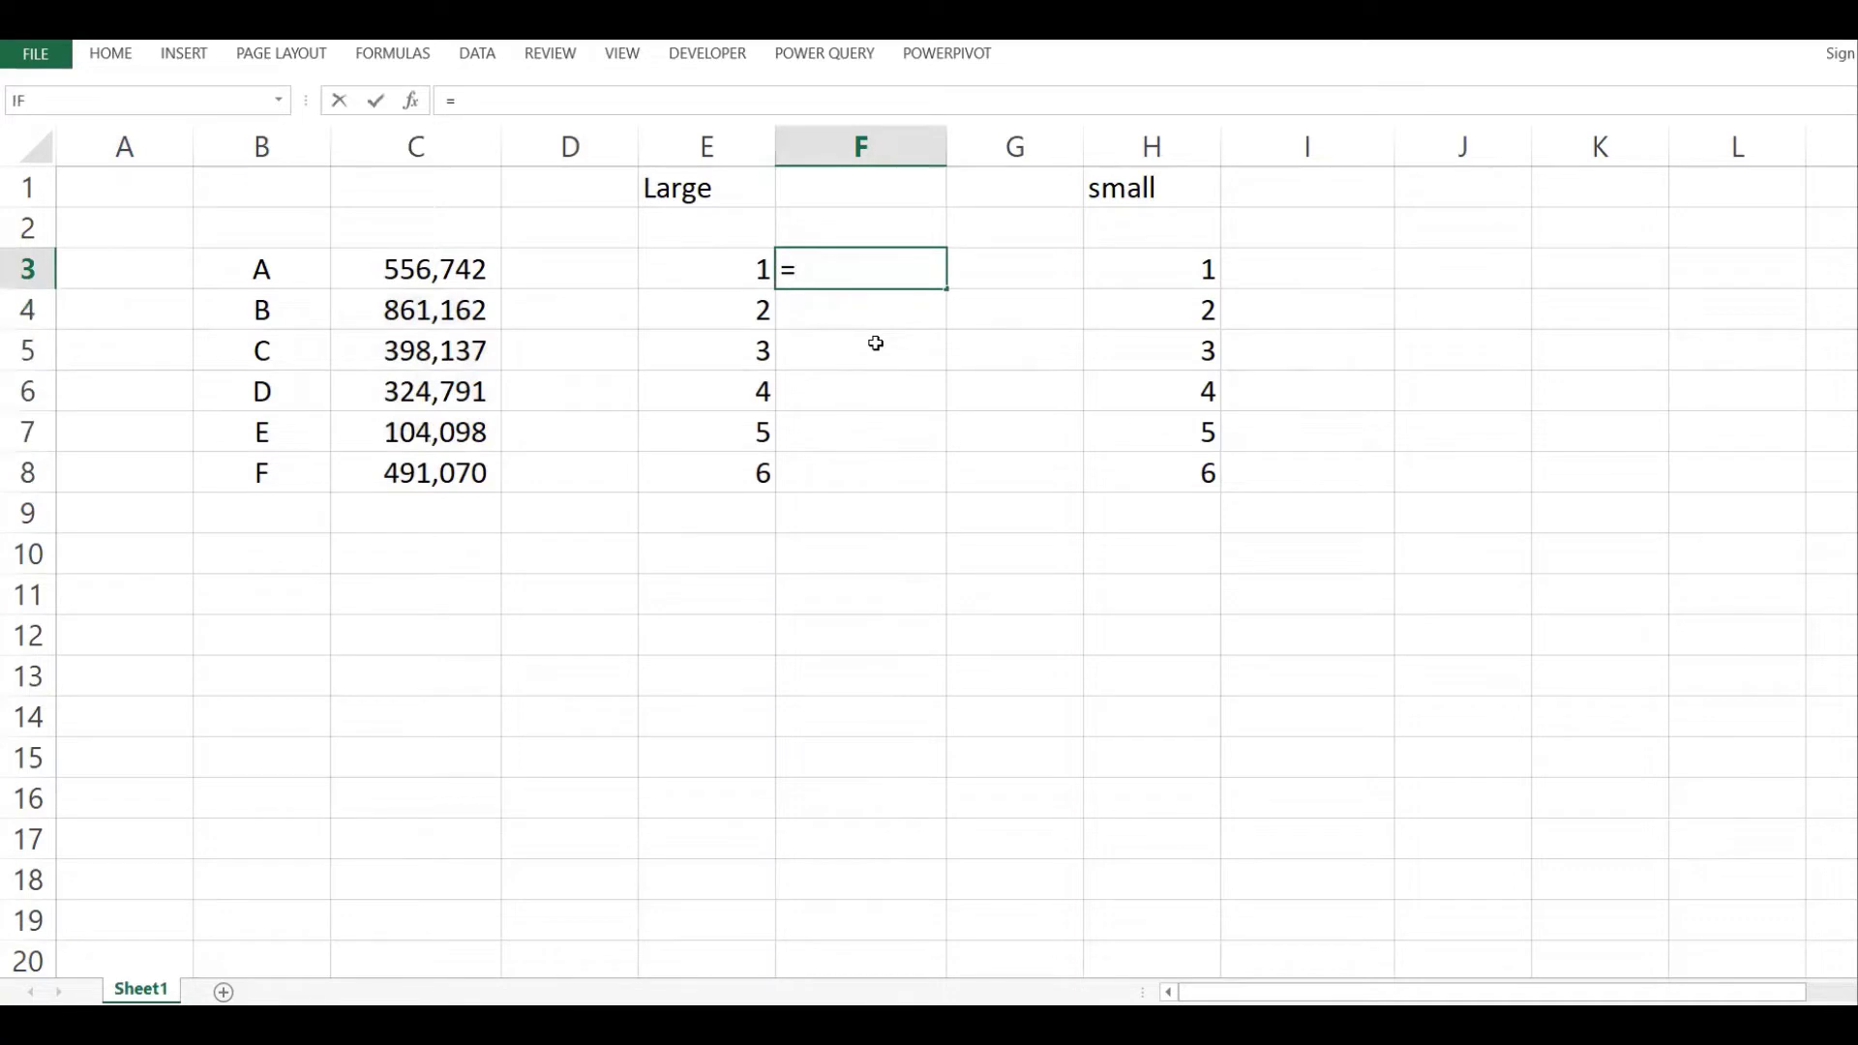
type("lar")
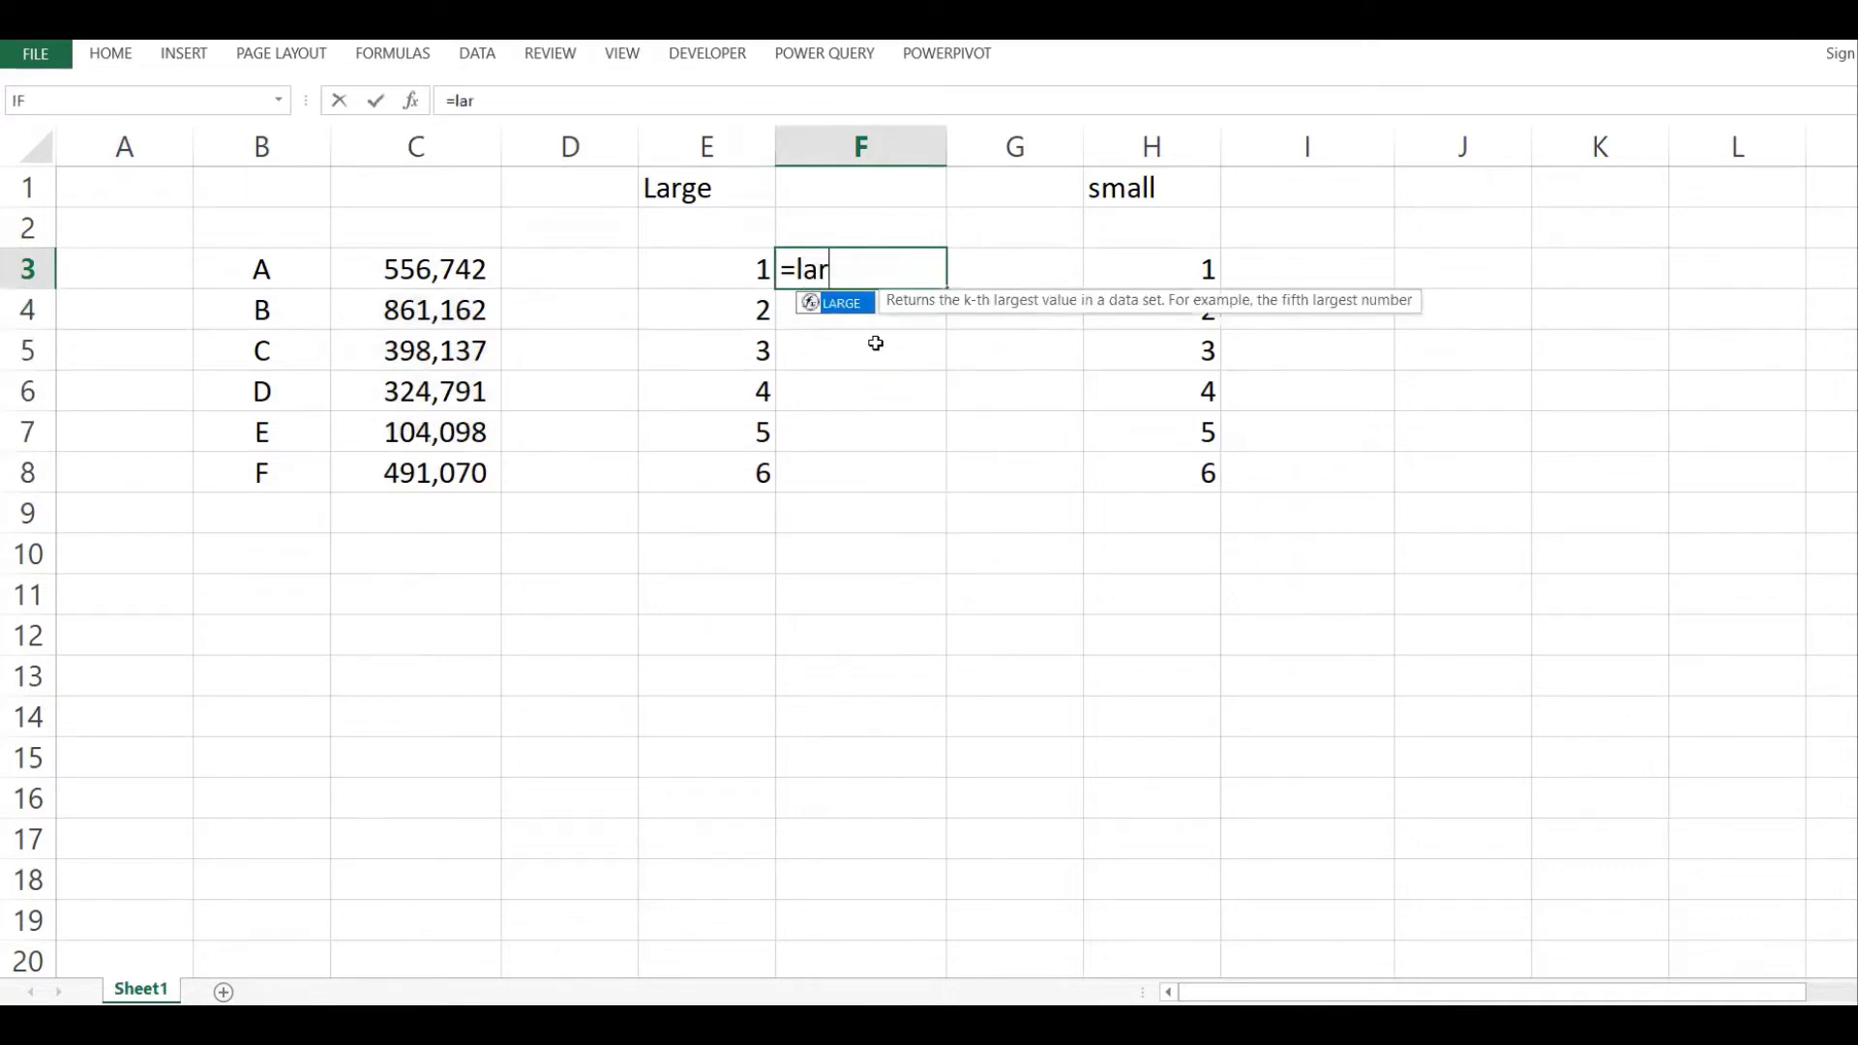
type("ge(")
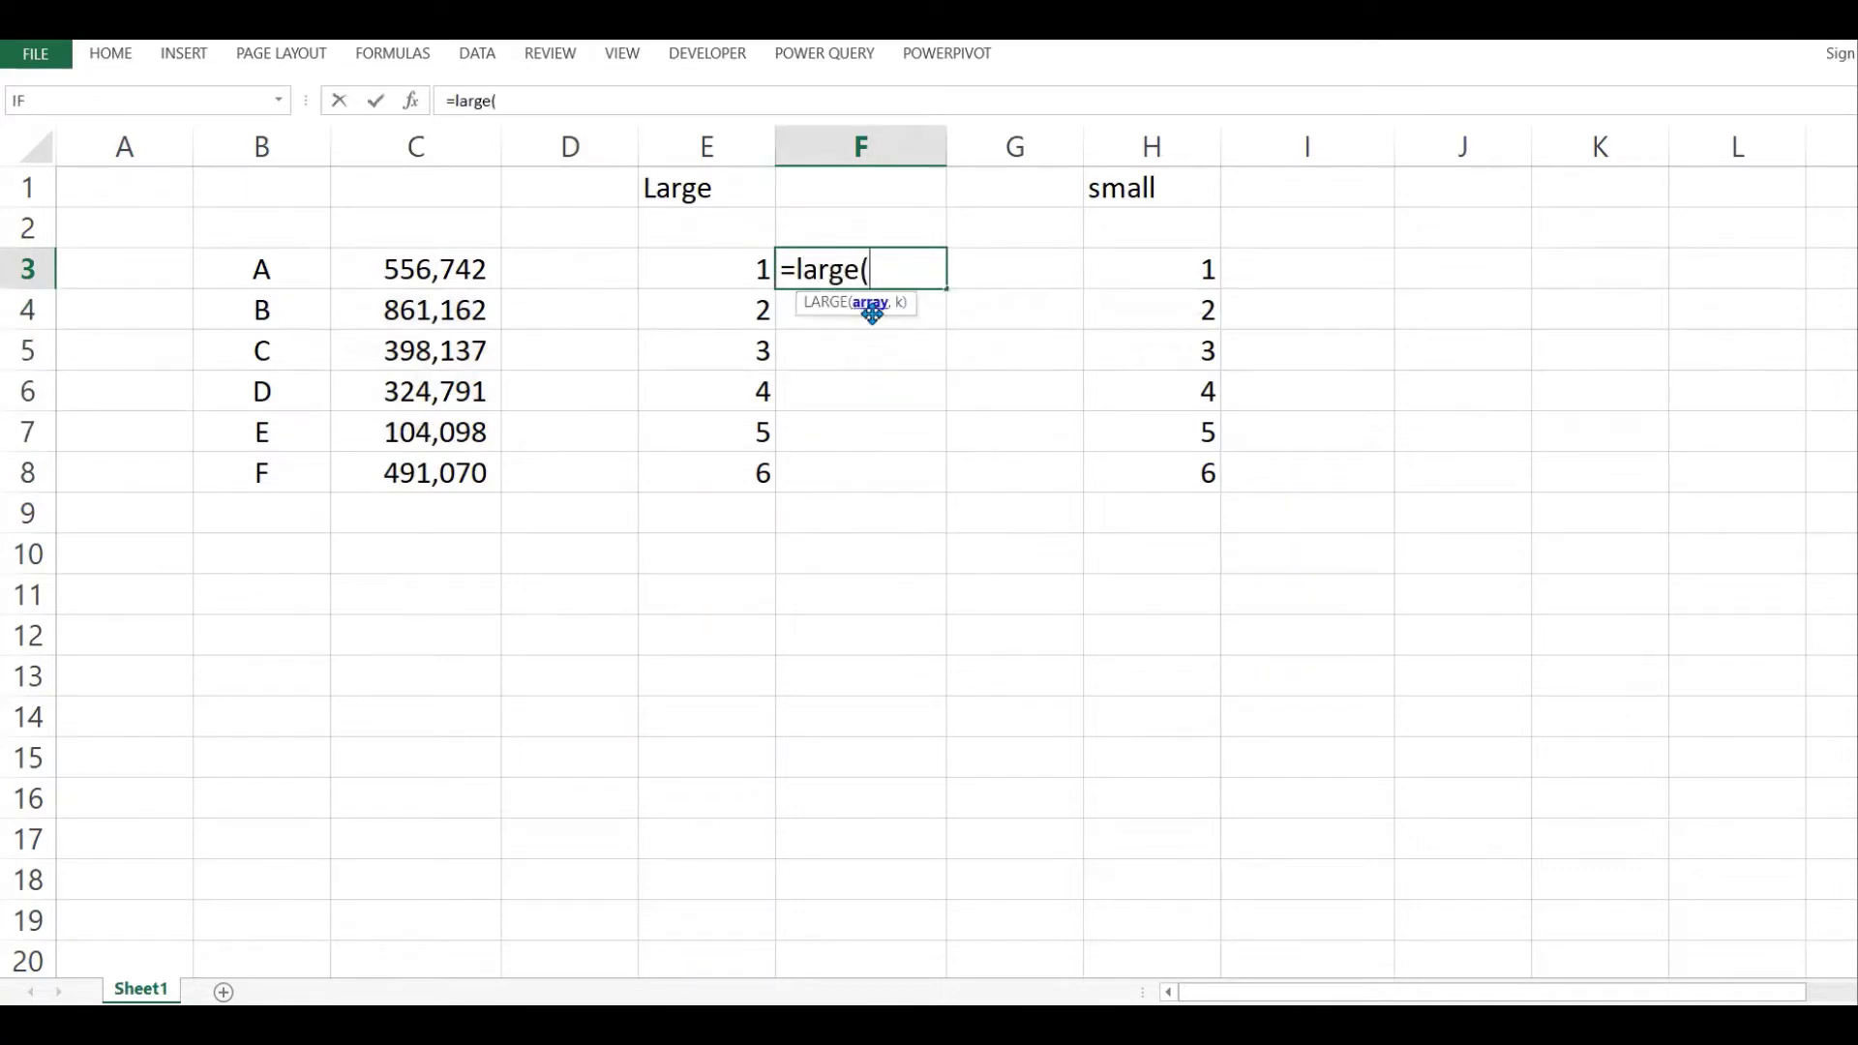
left_click_drag(464, 269, 467, 474)
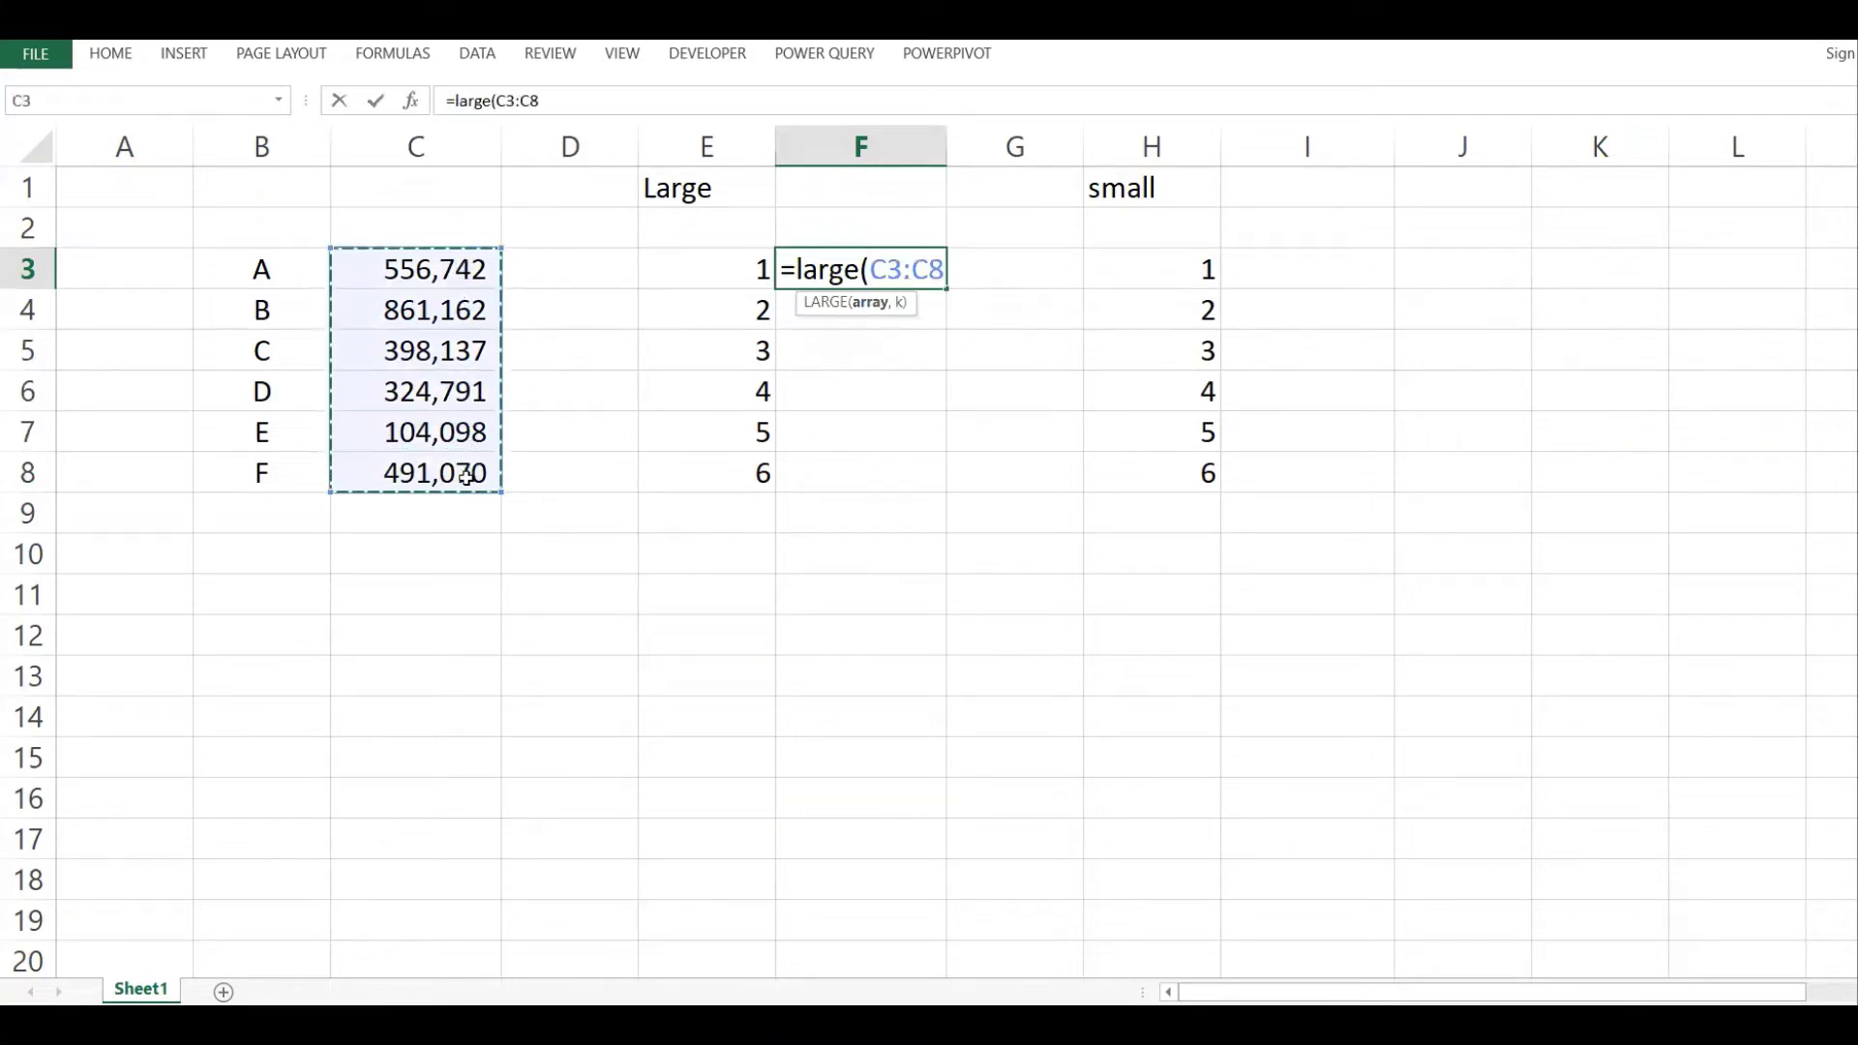
key("F4")
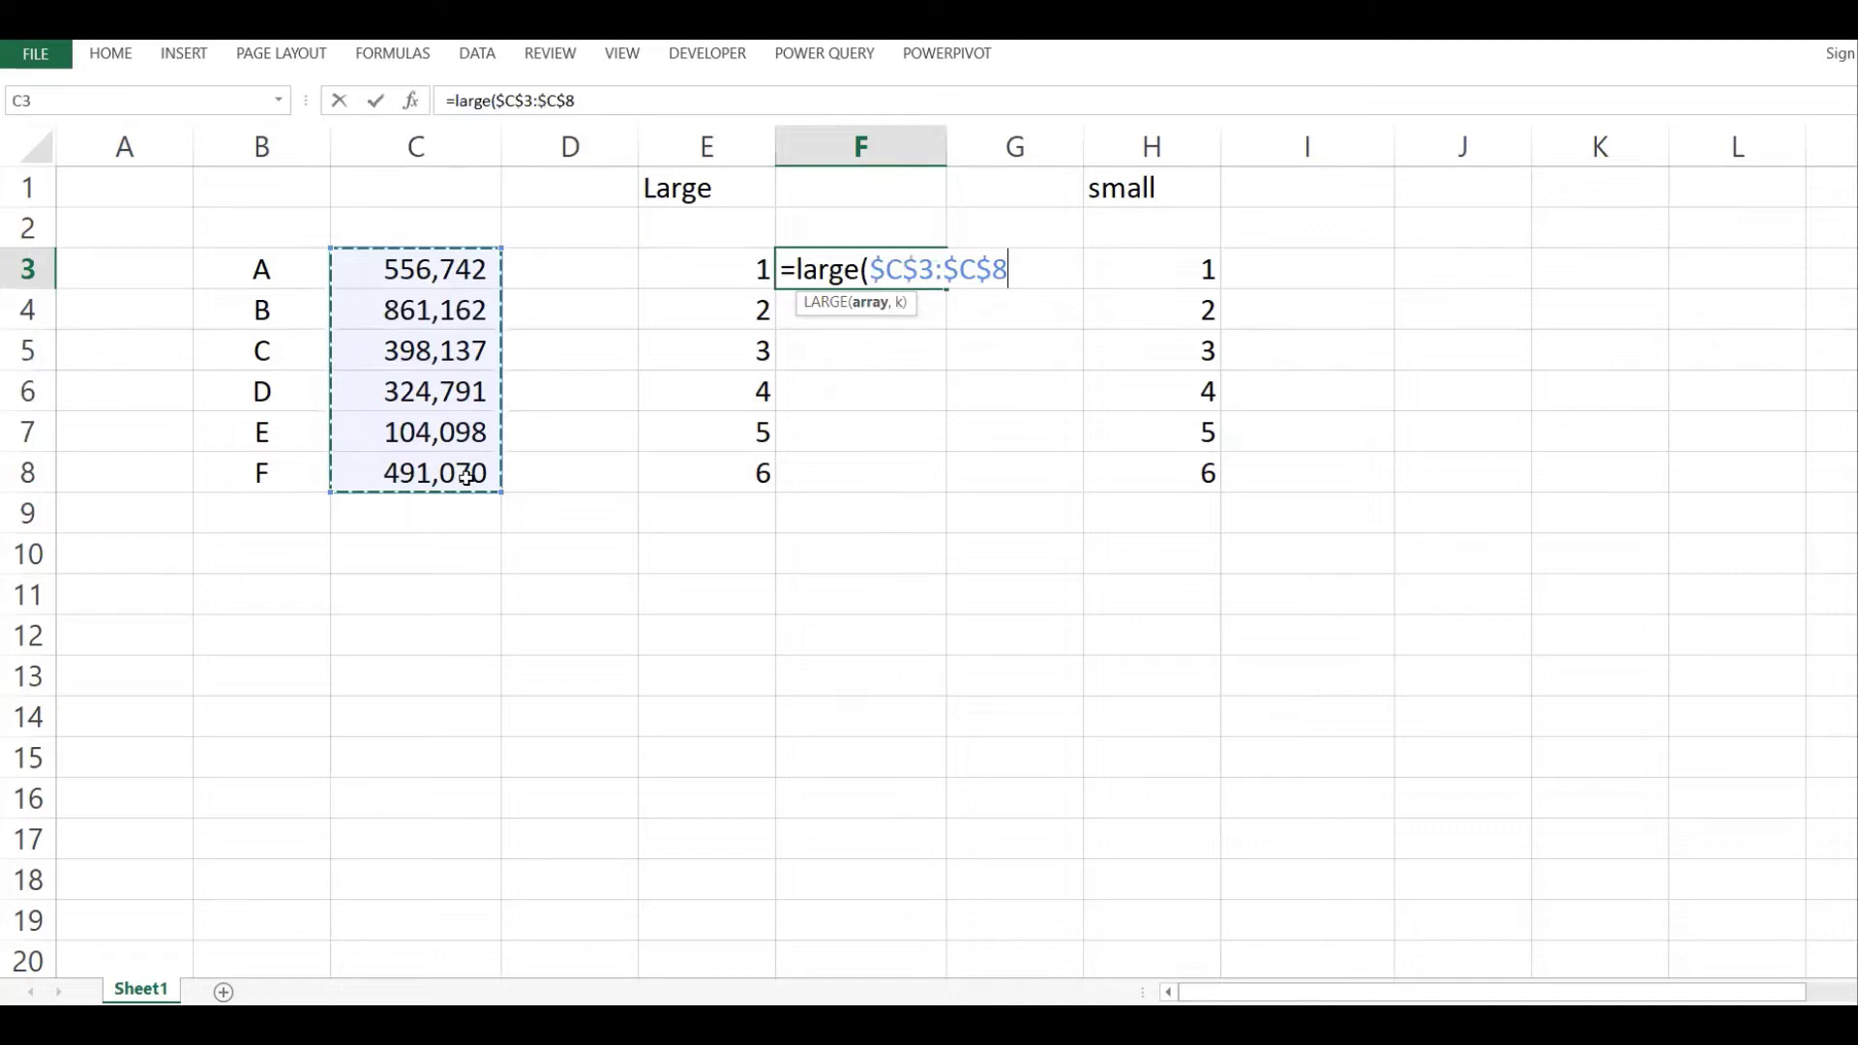
type(",1")
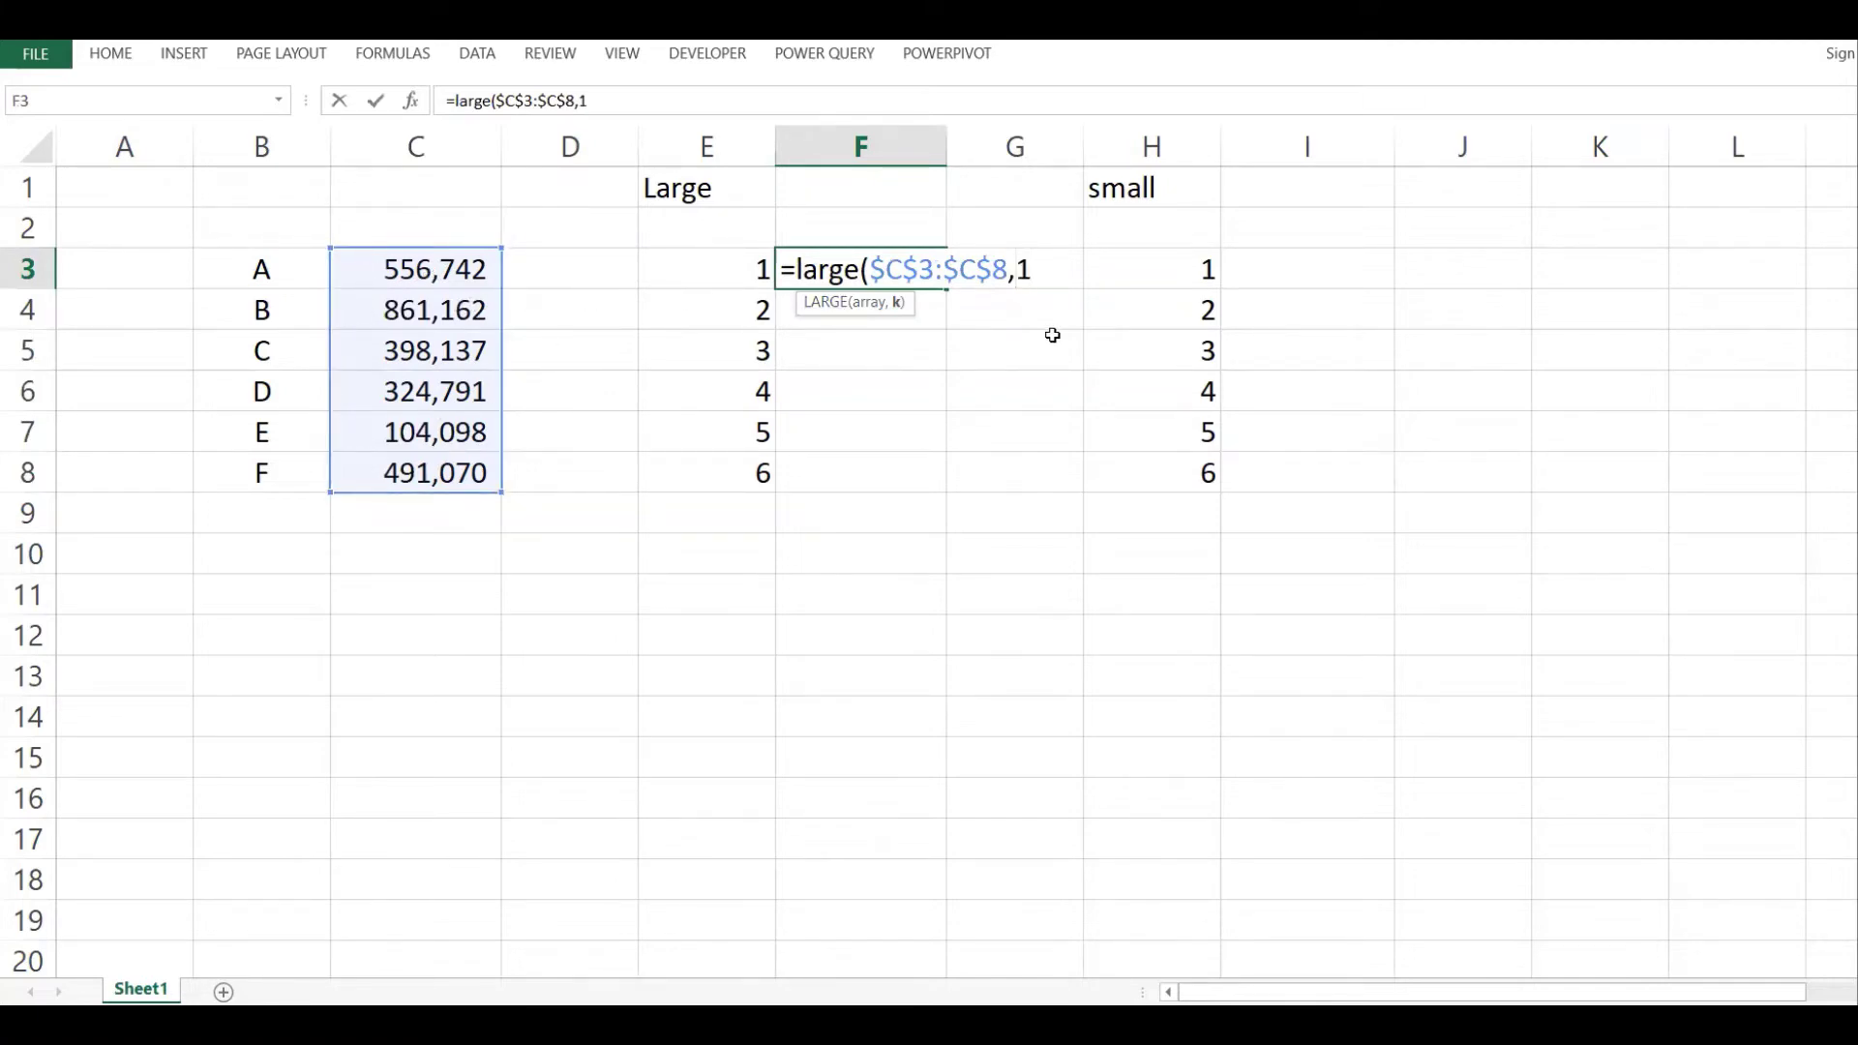
key("BackSpace")
left_click(745, 268)
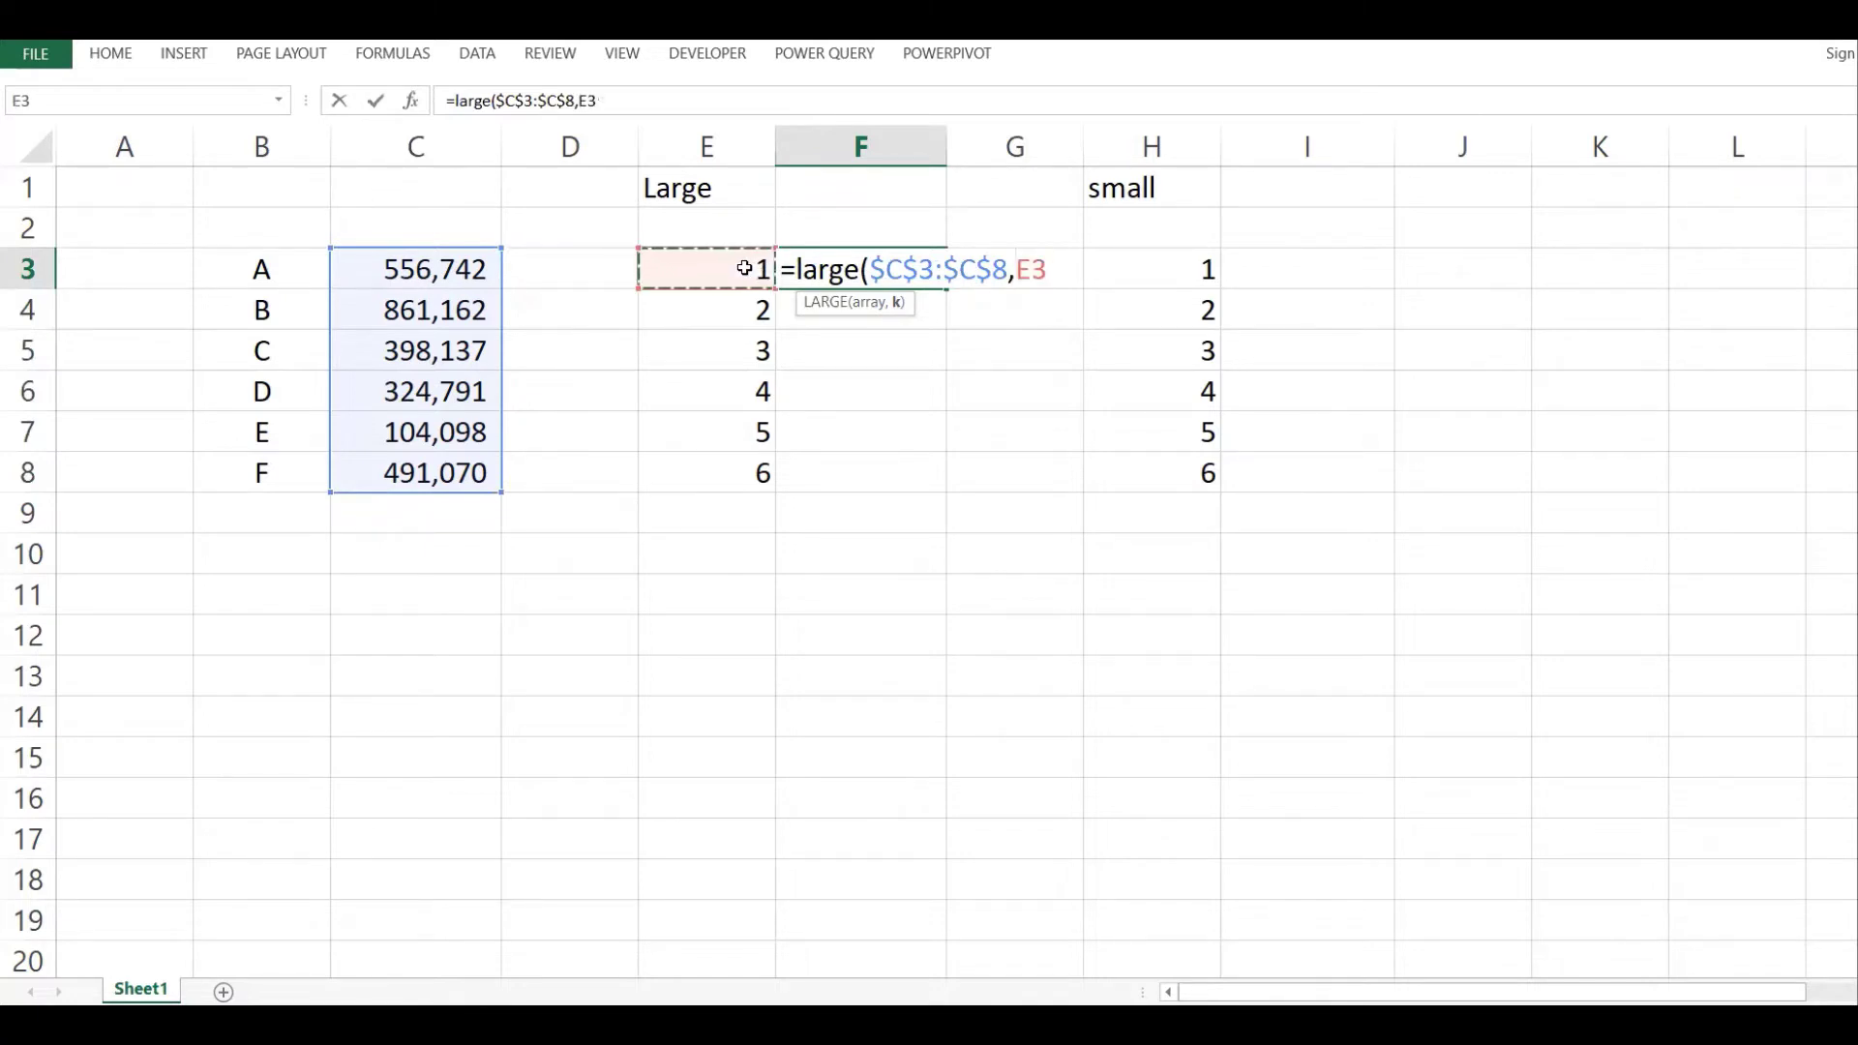
type(")")
key("Return")
left_click(957, 258)
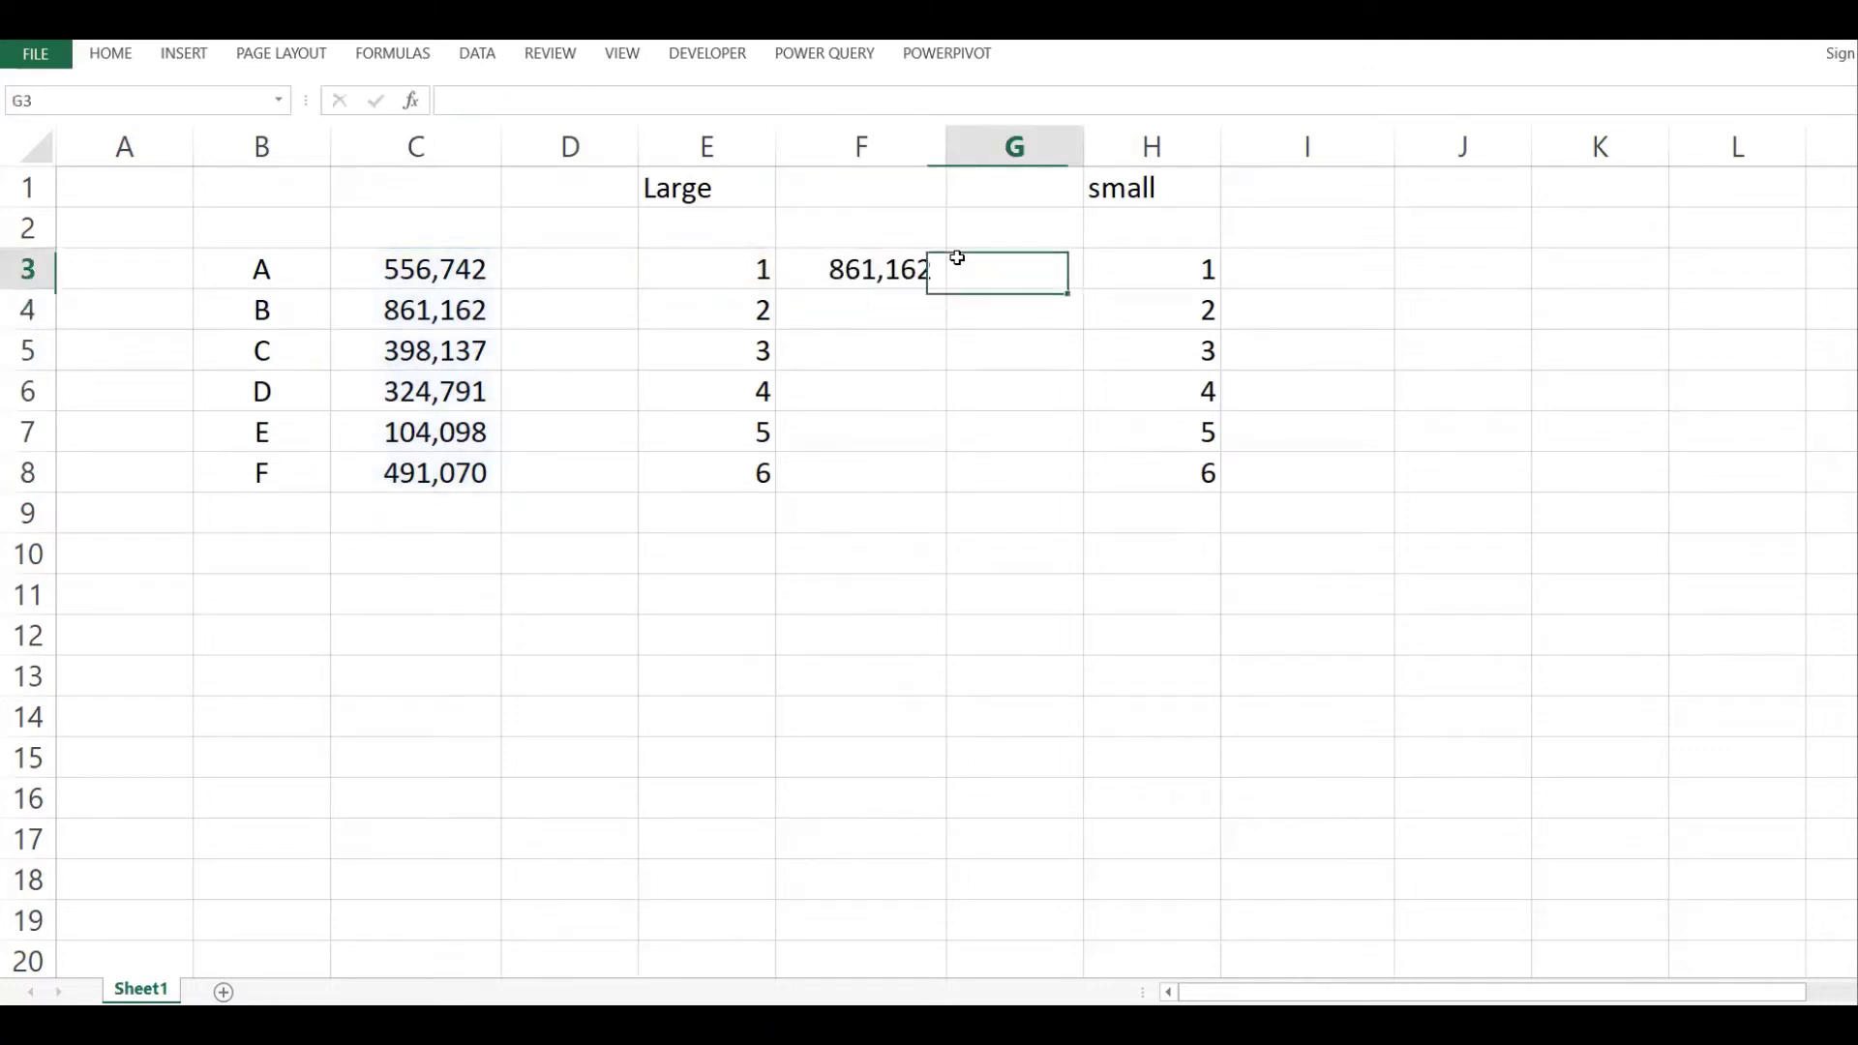
Review F3's LARGE formula against E3 and C3:C8, then fill it down to F8.
left_click(856, 271)
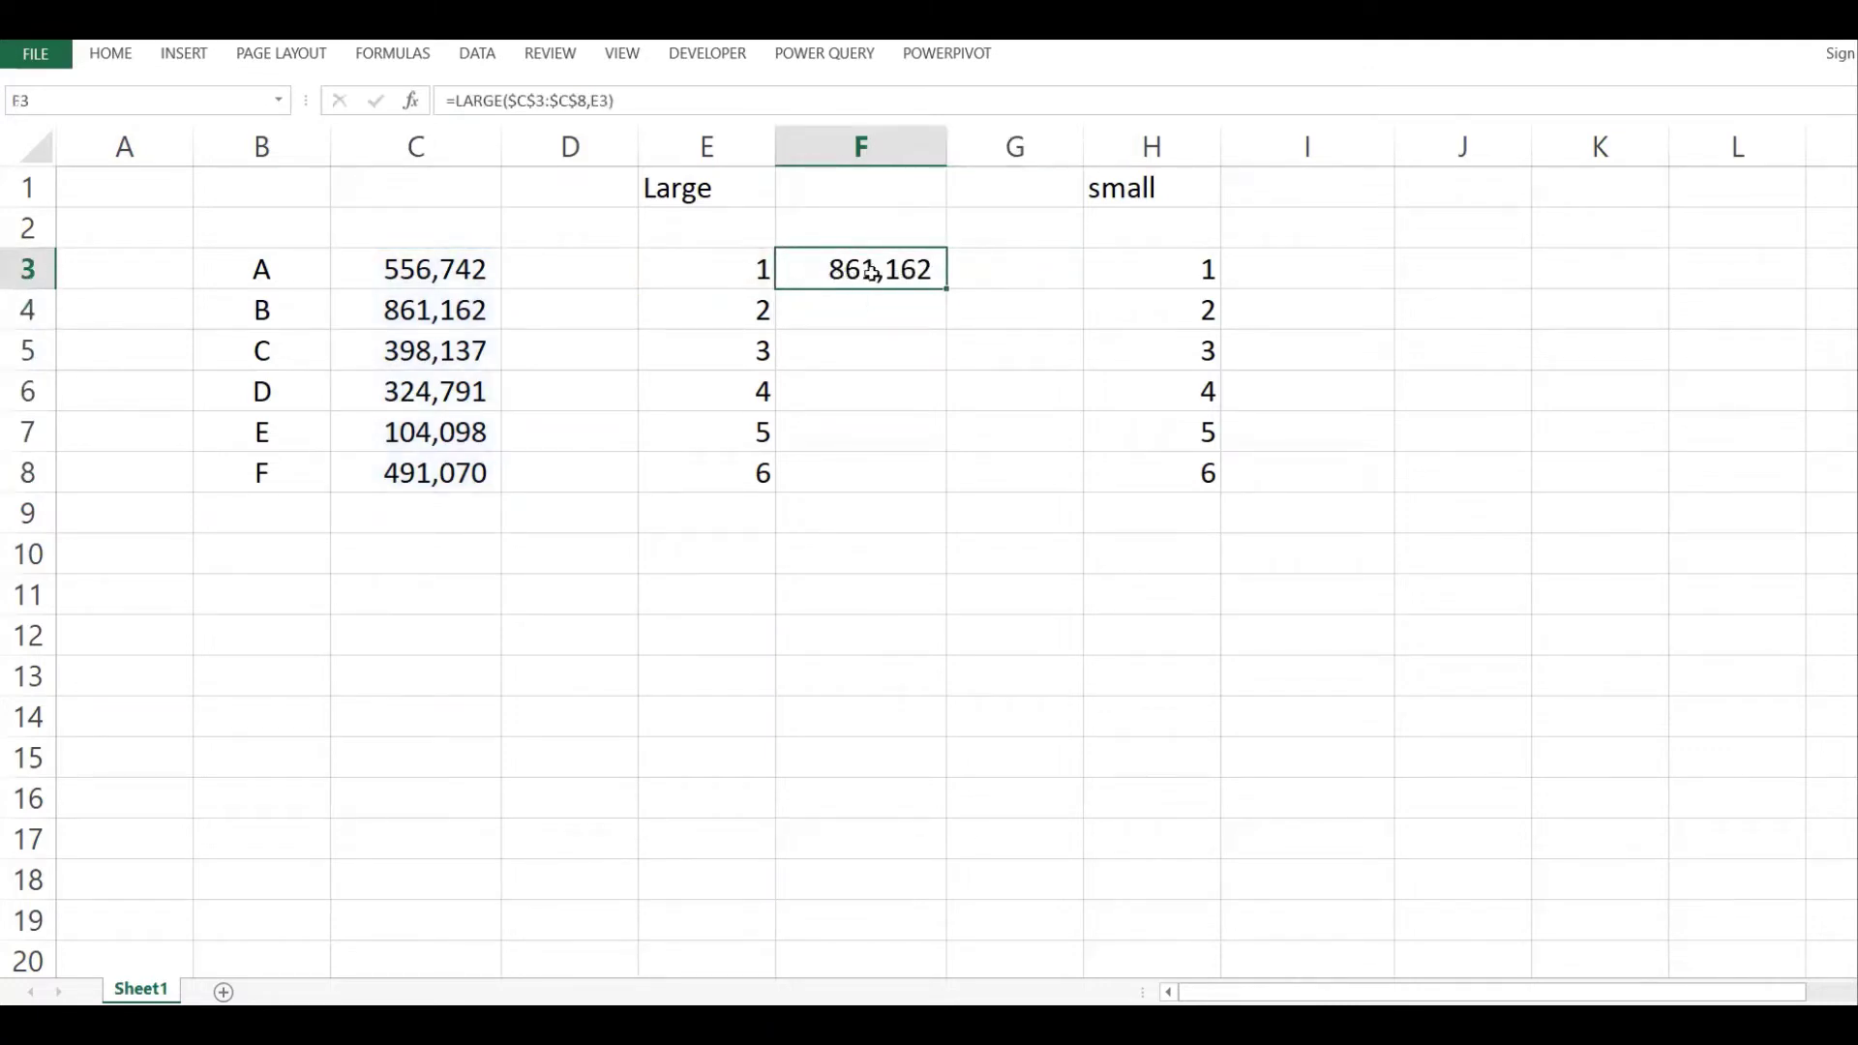
left_click(754, 270)
left_click(859, 270)
left_click_drag(481, 271, 458, 473)
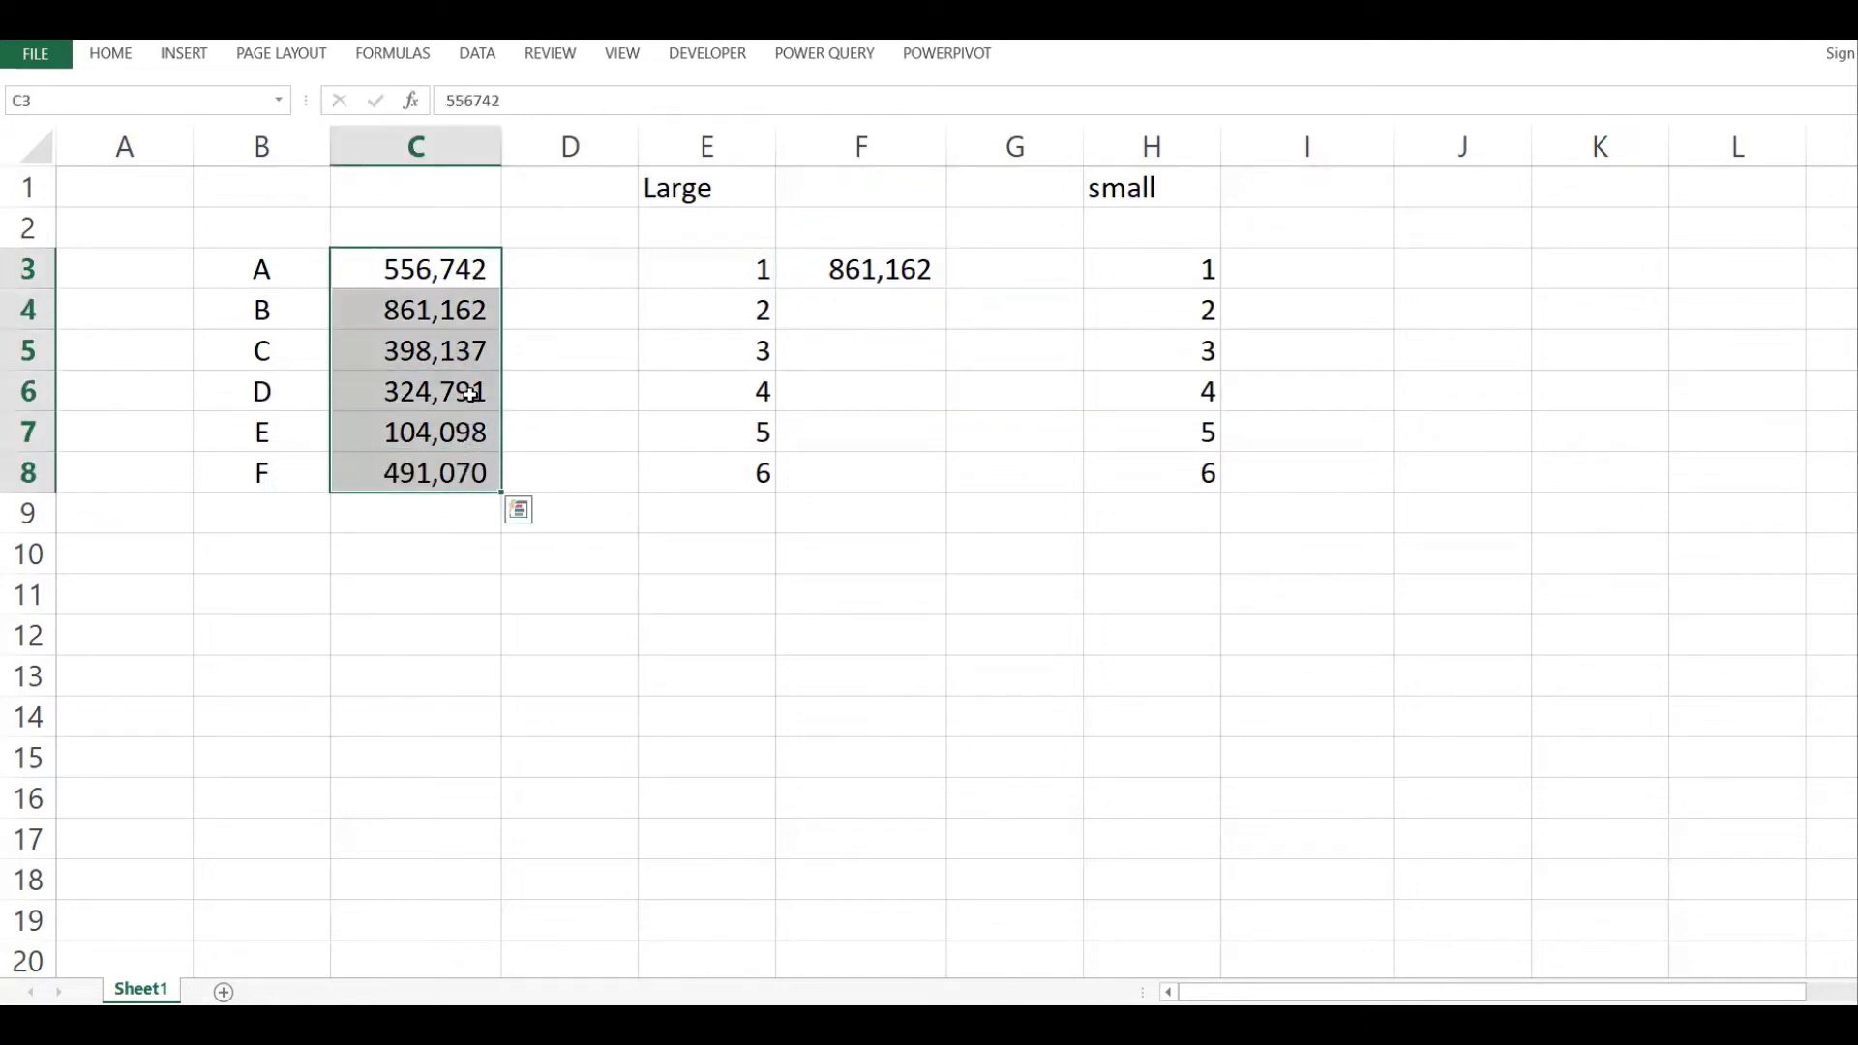
left_click(937, 269)
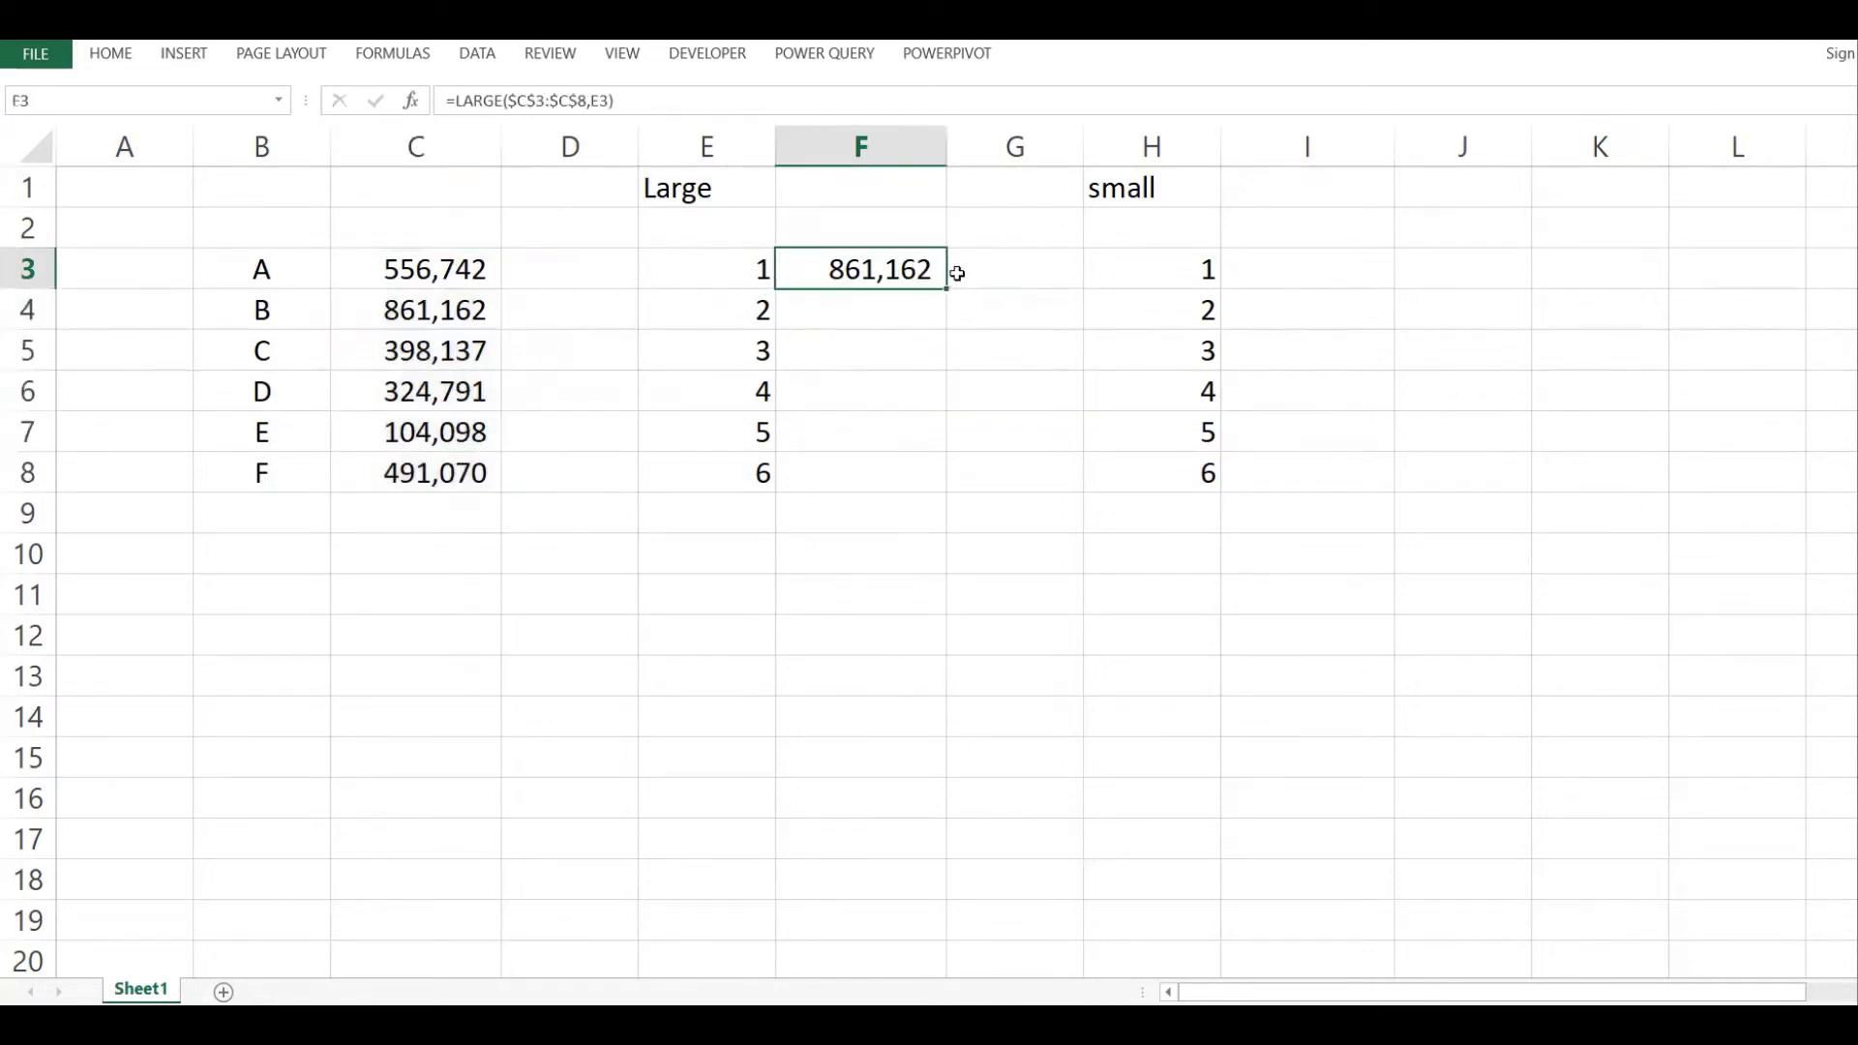
left_click_drag(947, 291, 913, 483)
Check the copied formulas in F4, F5 and F8 against ranks 2 and 3 in column E.
left_click(896, 303)
left_click(751, 315)
left_click(900, 302)
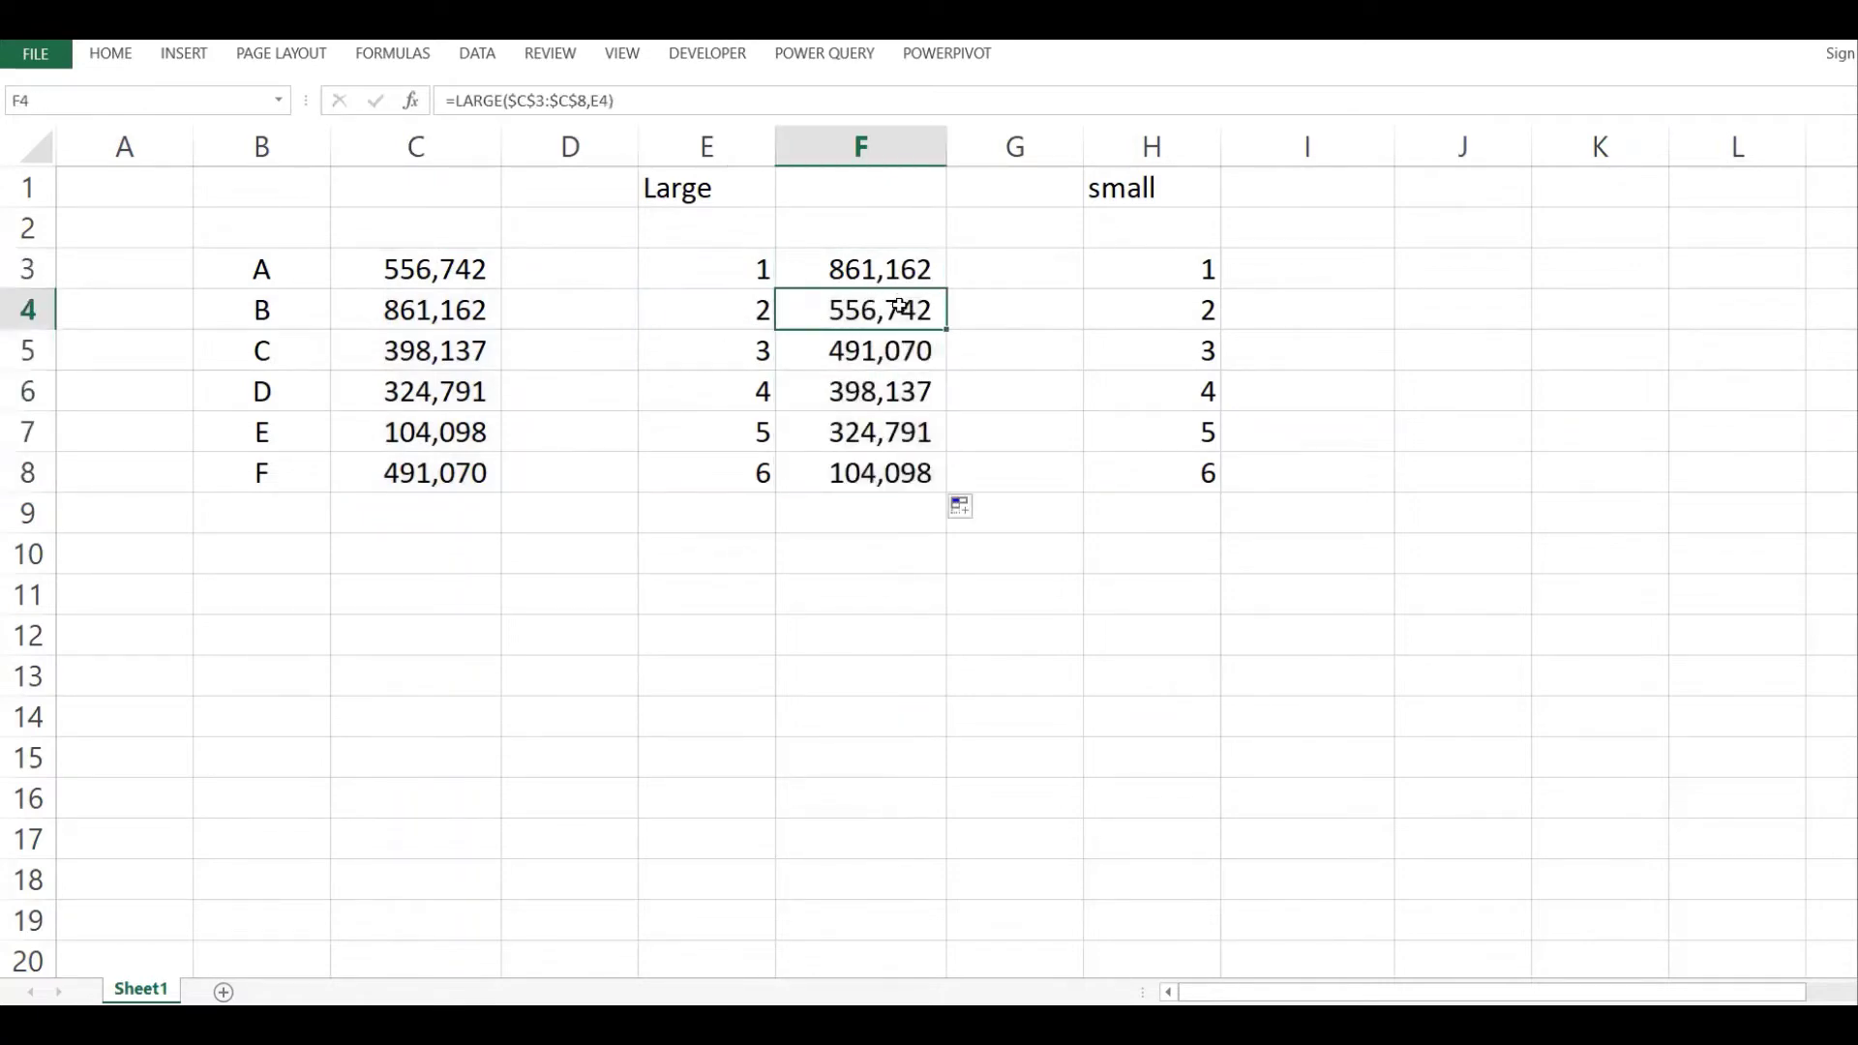
left_click(465, 268)
left_click(746, 357)
left_click(859, 360)
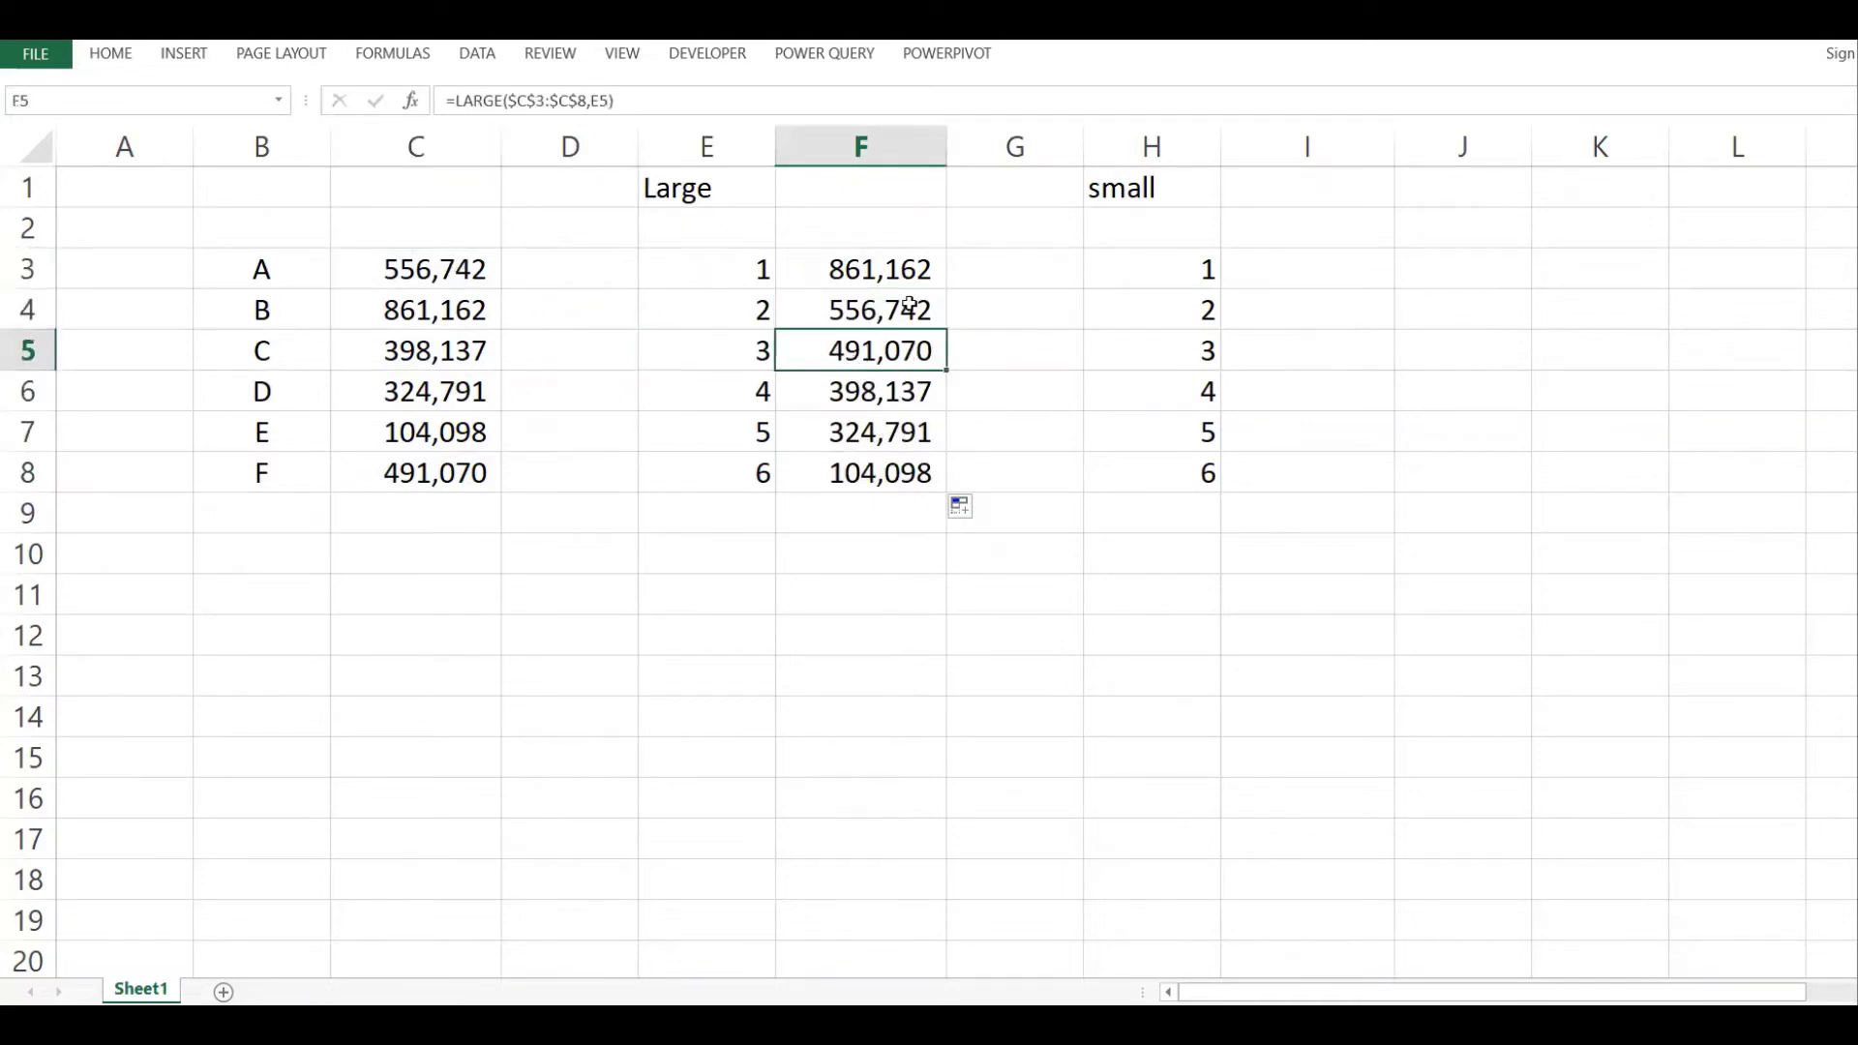
left_click(909, 306)
left_click_drag(883, 261, 881, 474)
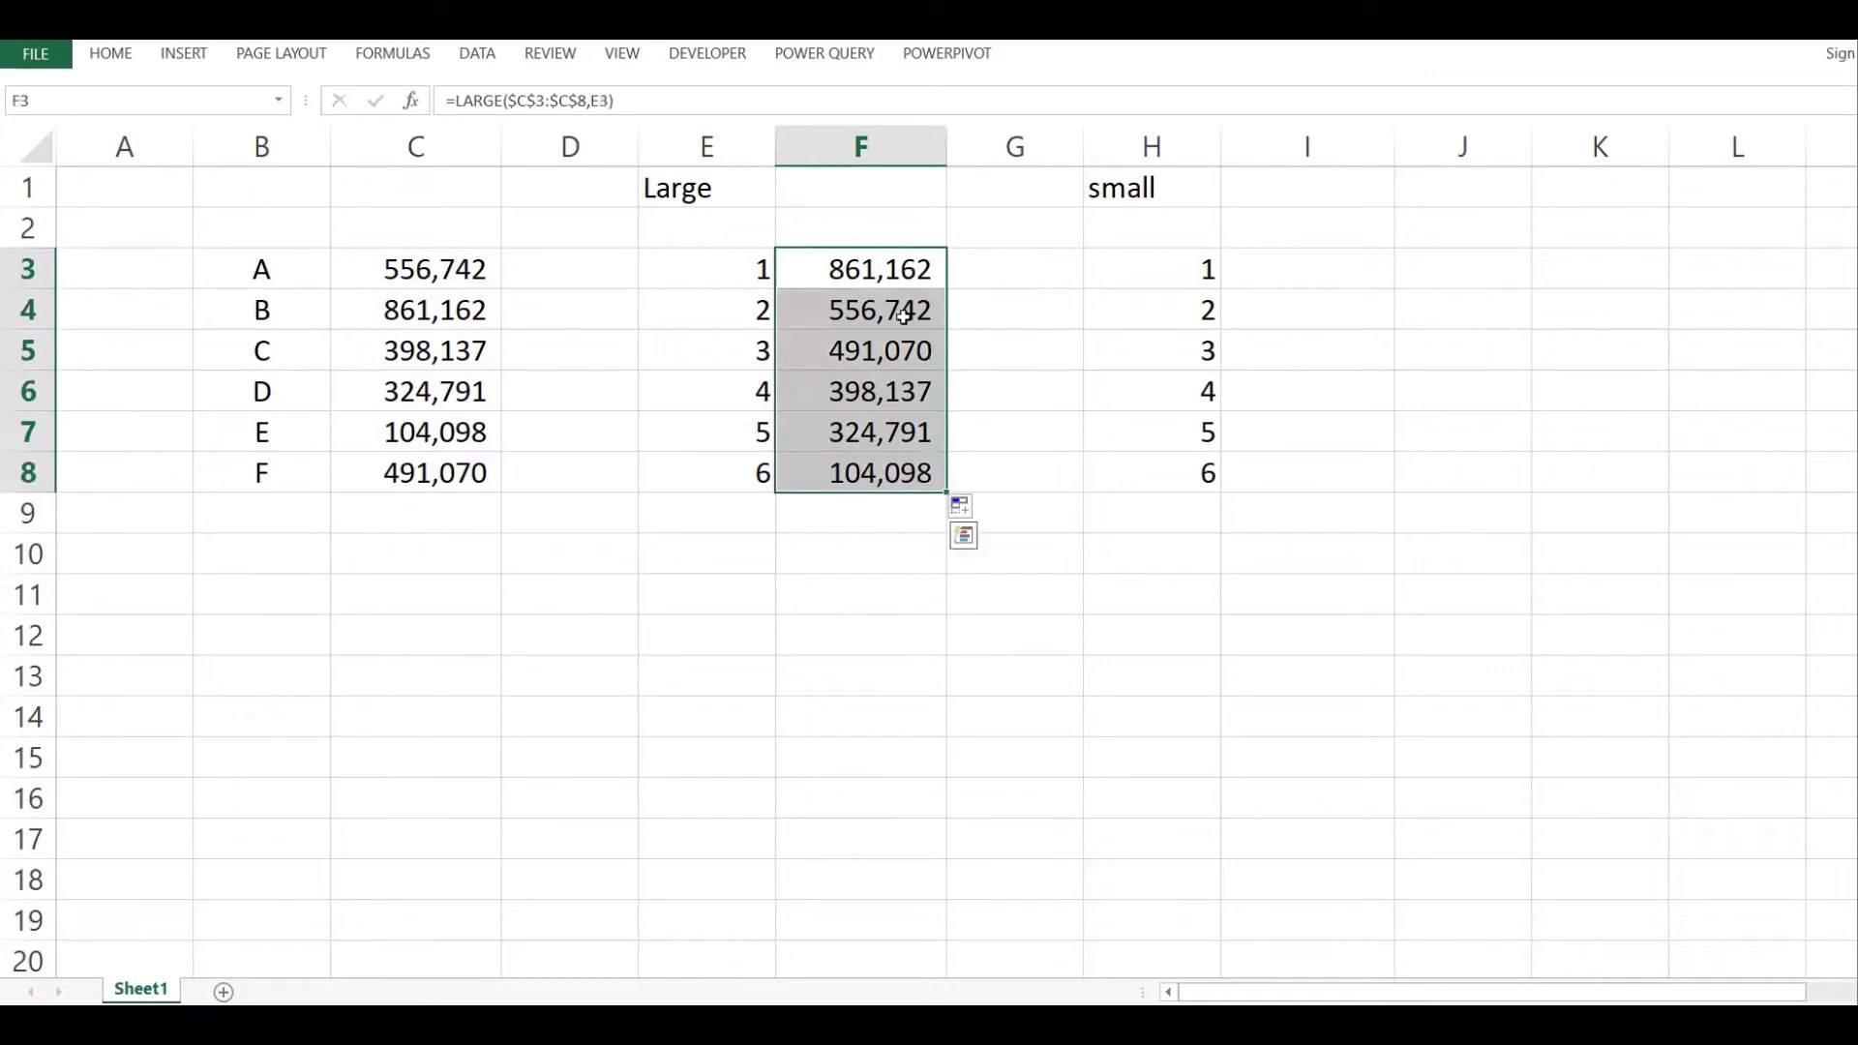
left_click(877, 266)
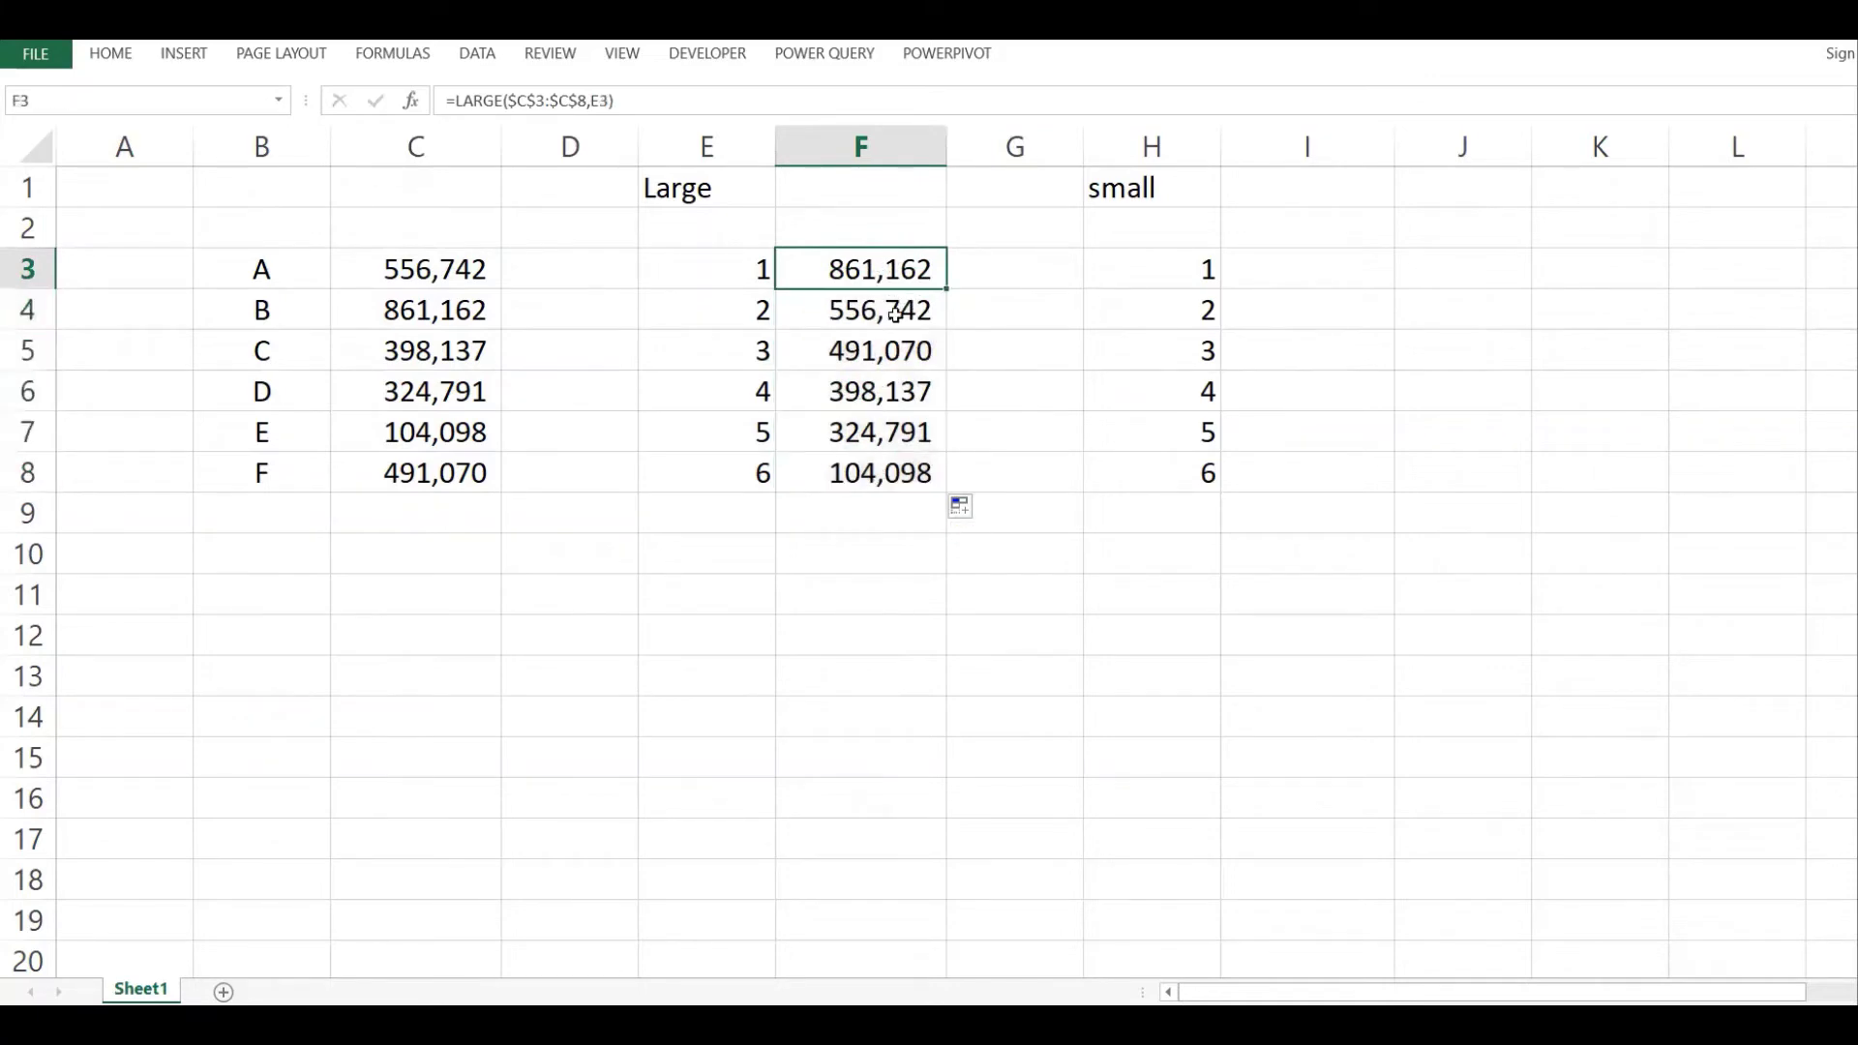
left_click(891, 472)
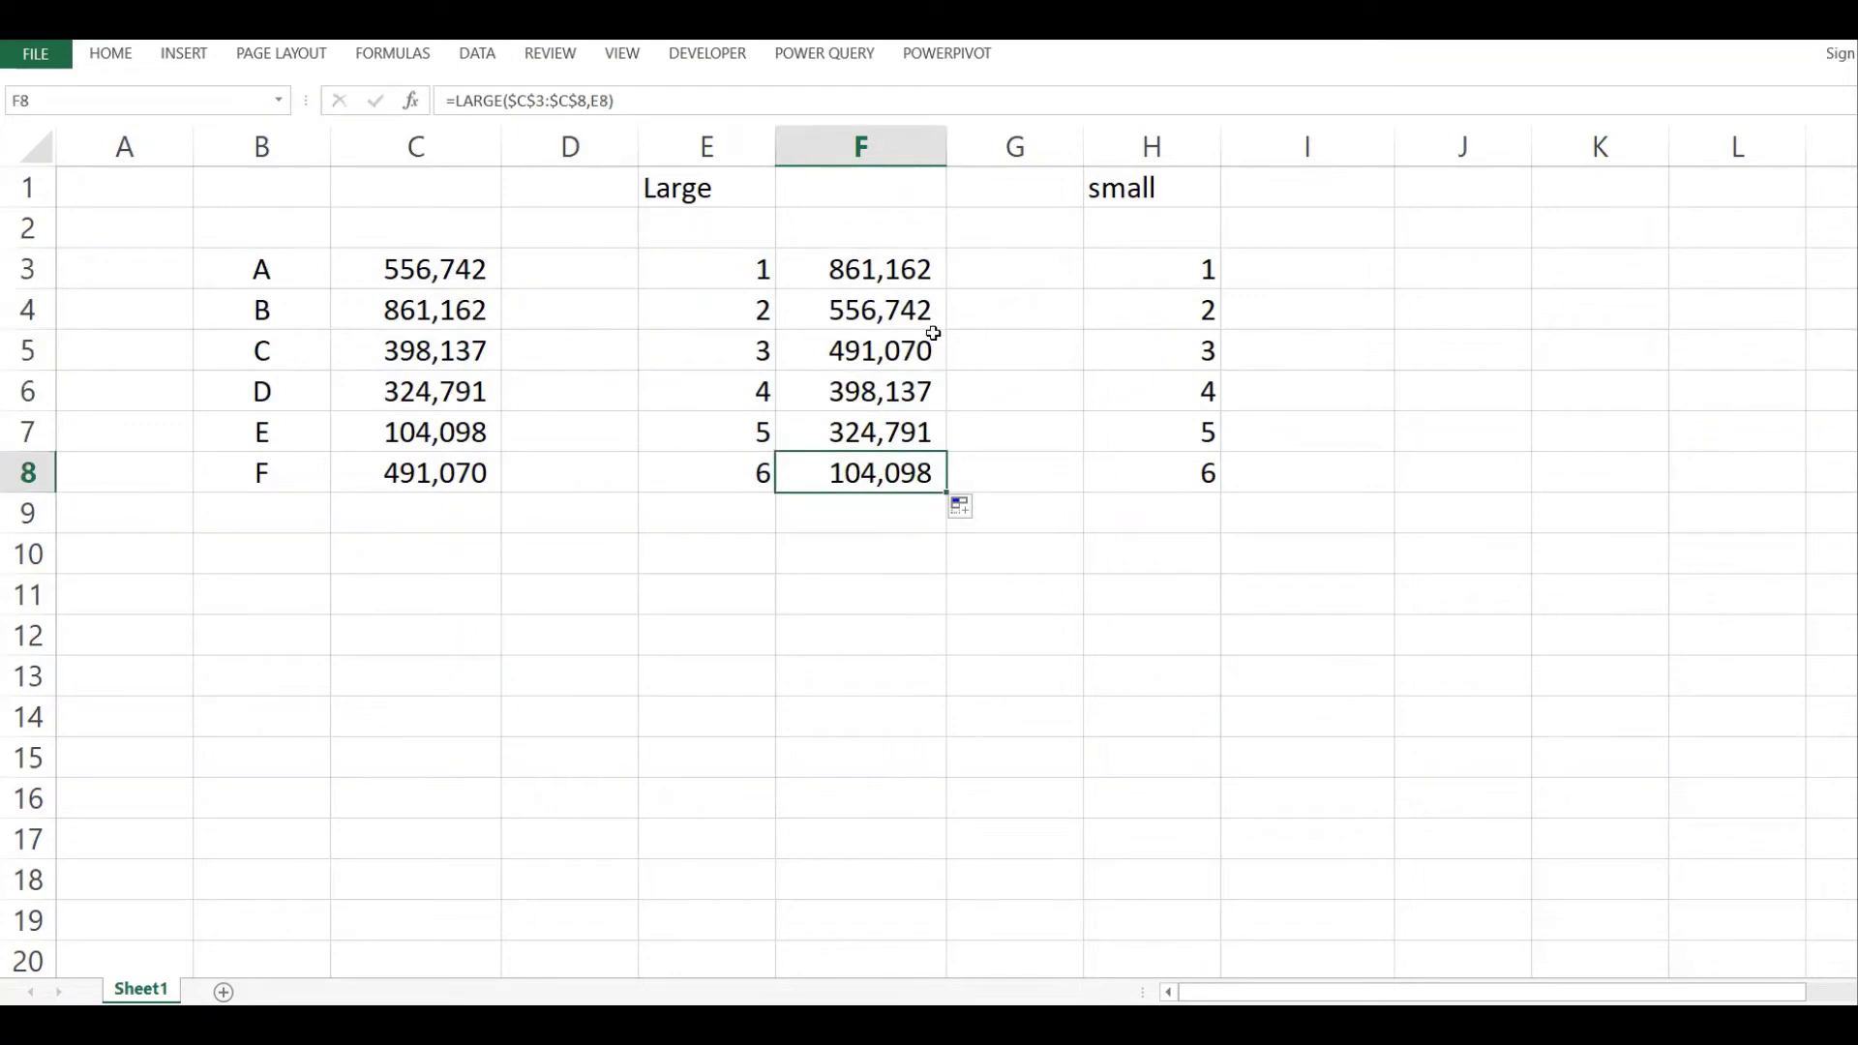
left_click(914, 304)
Enter =SMALL($C$3:$C$8,H3) in I3, returning the smallest value 104,098.
left_click(1259, 270)
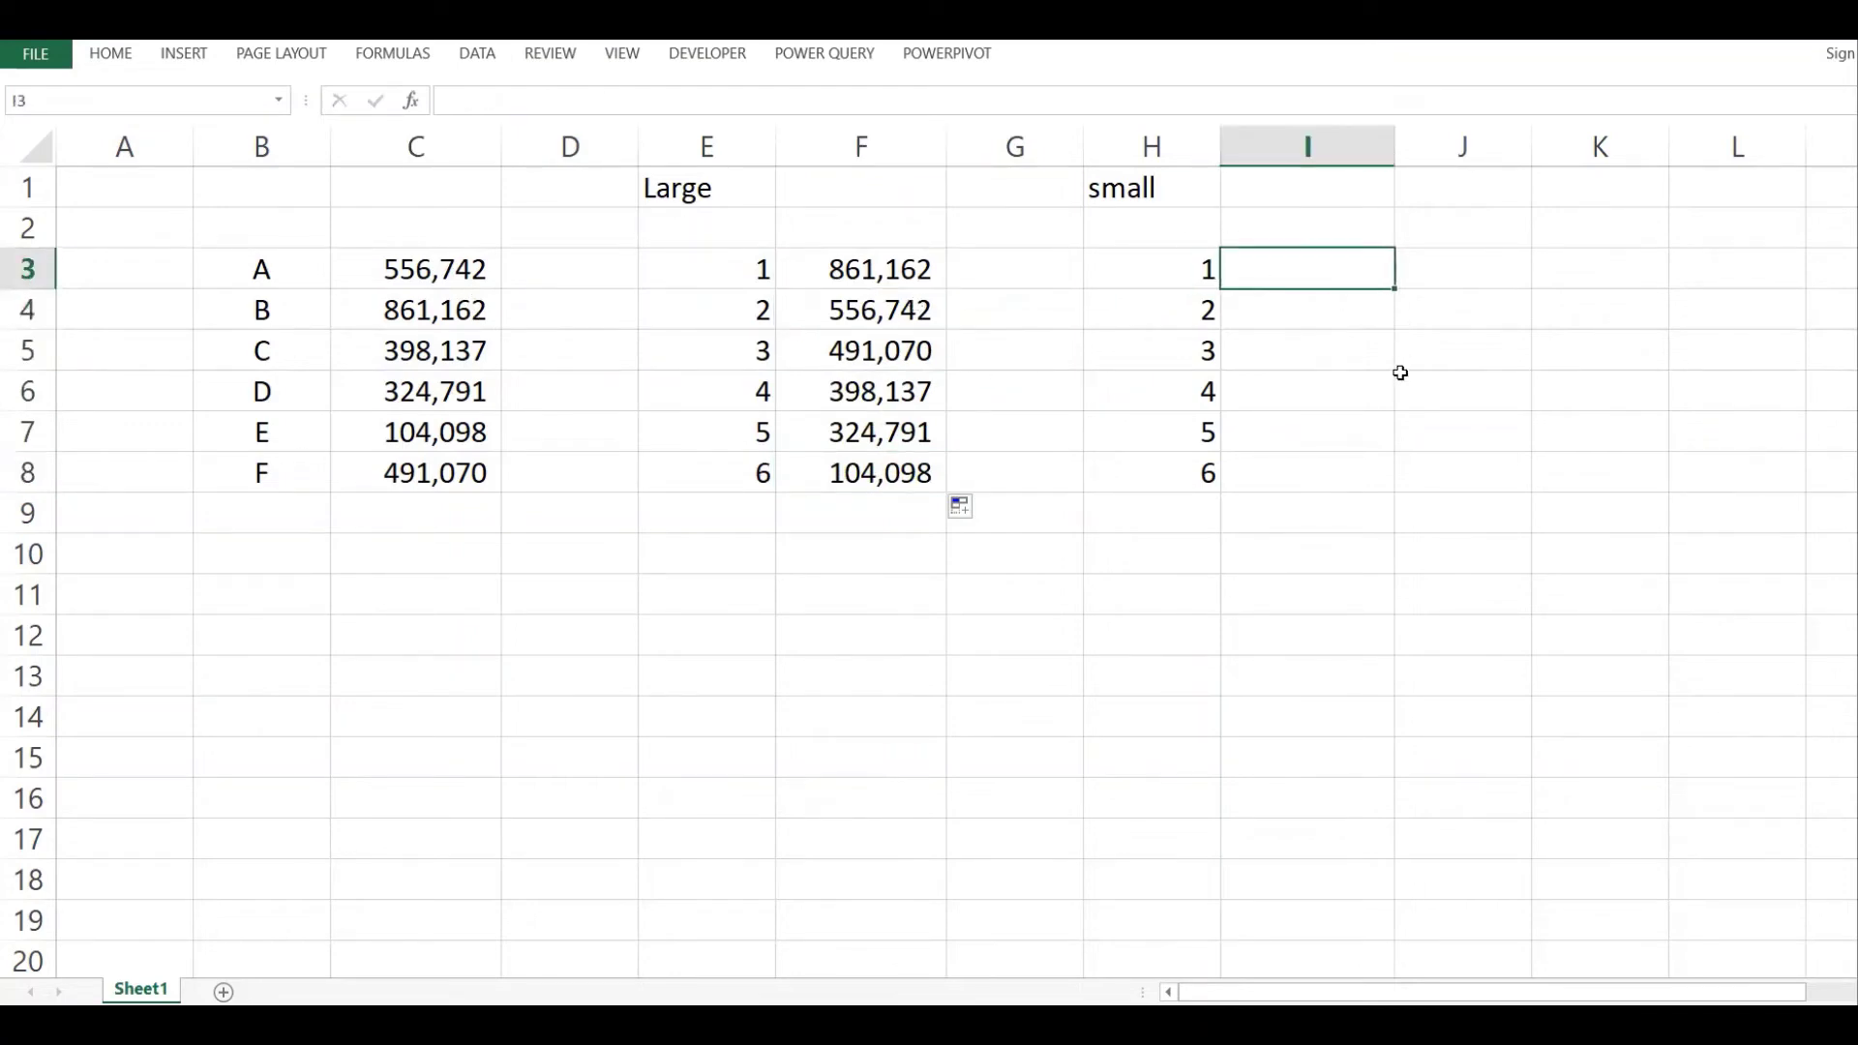
type("=small")
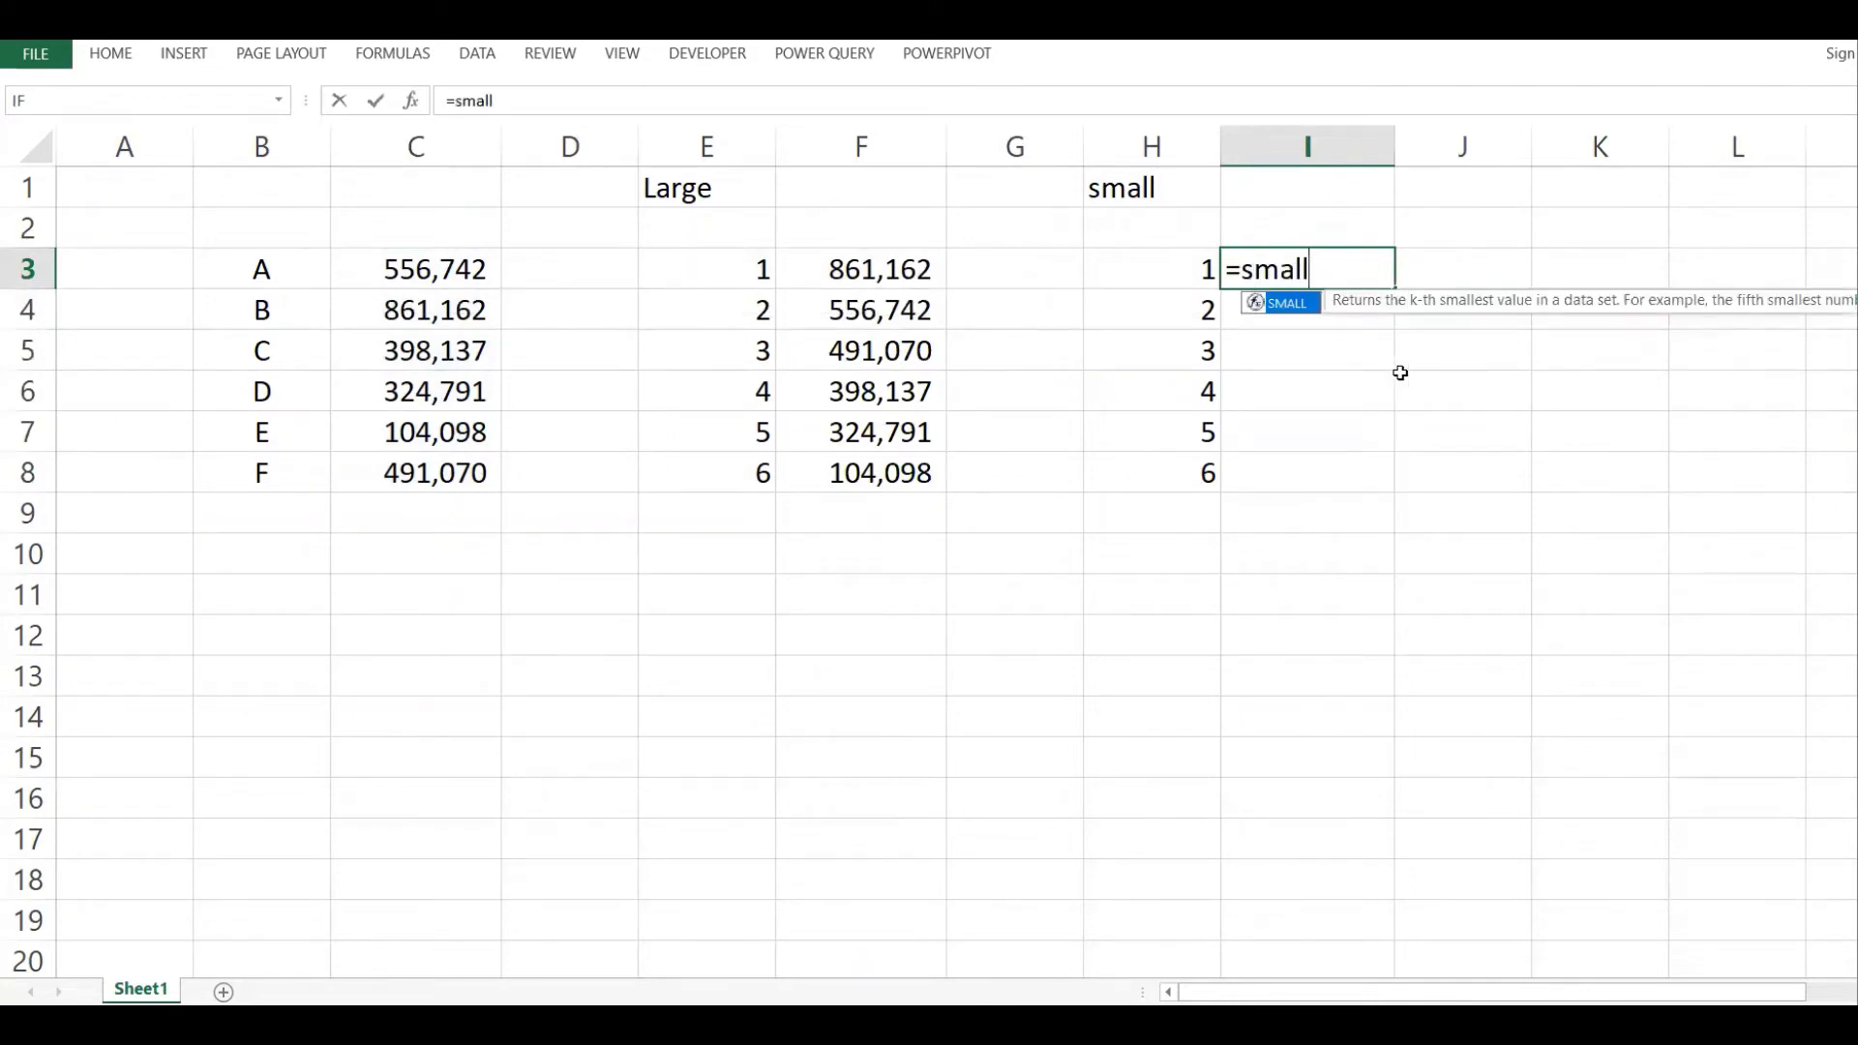
type("(")
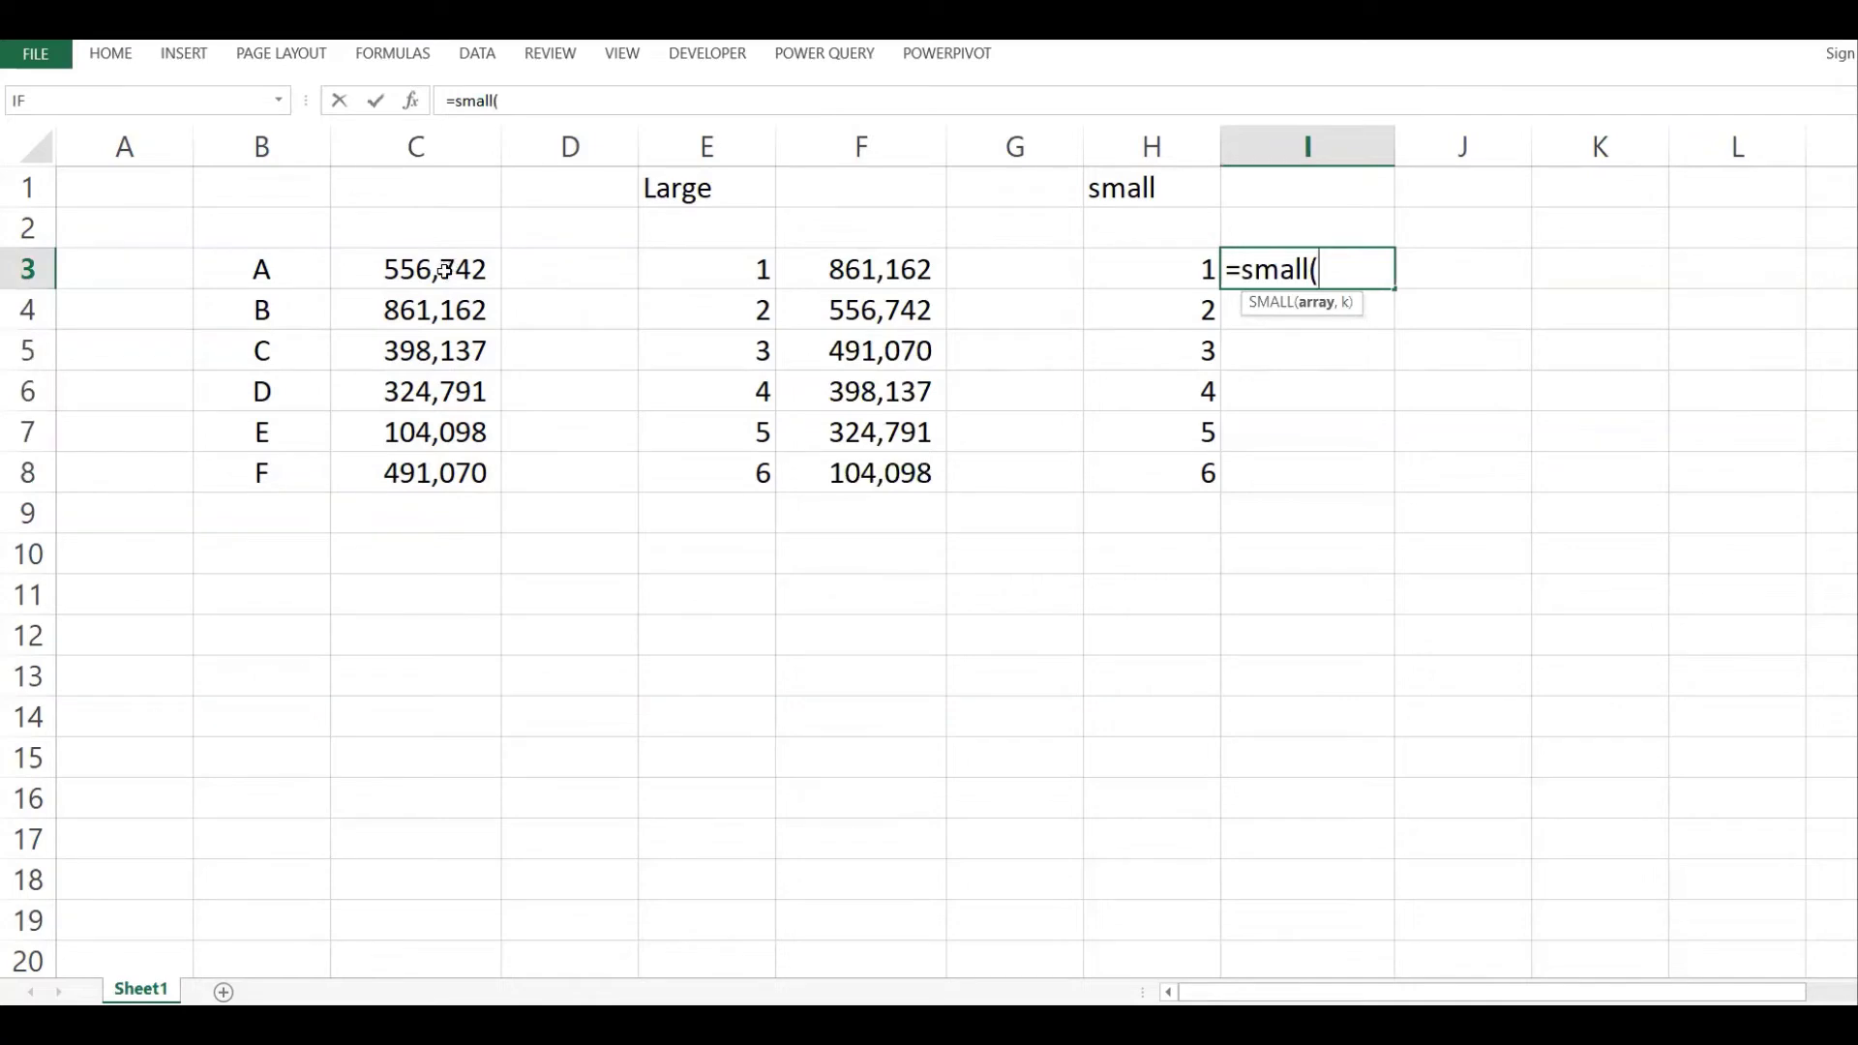
left_click_drag(446, 269, 460, 477)
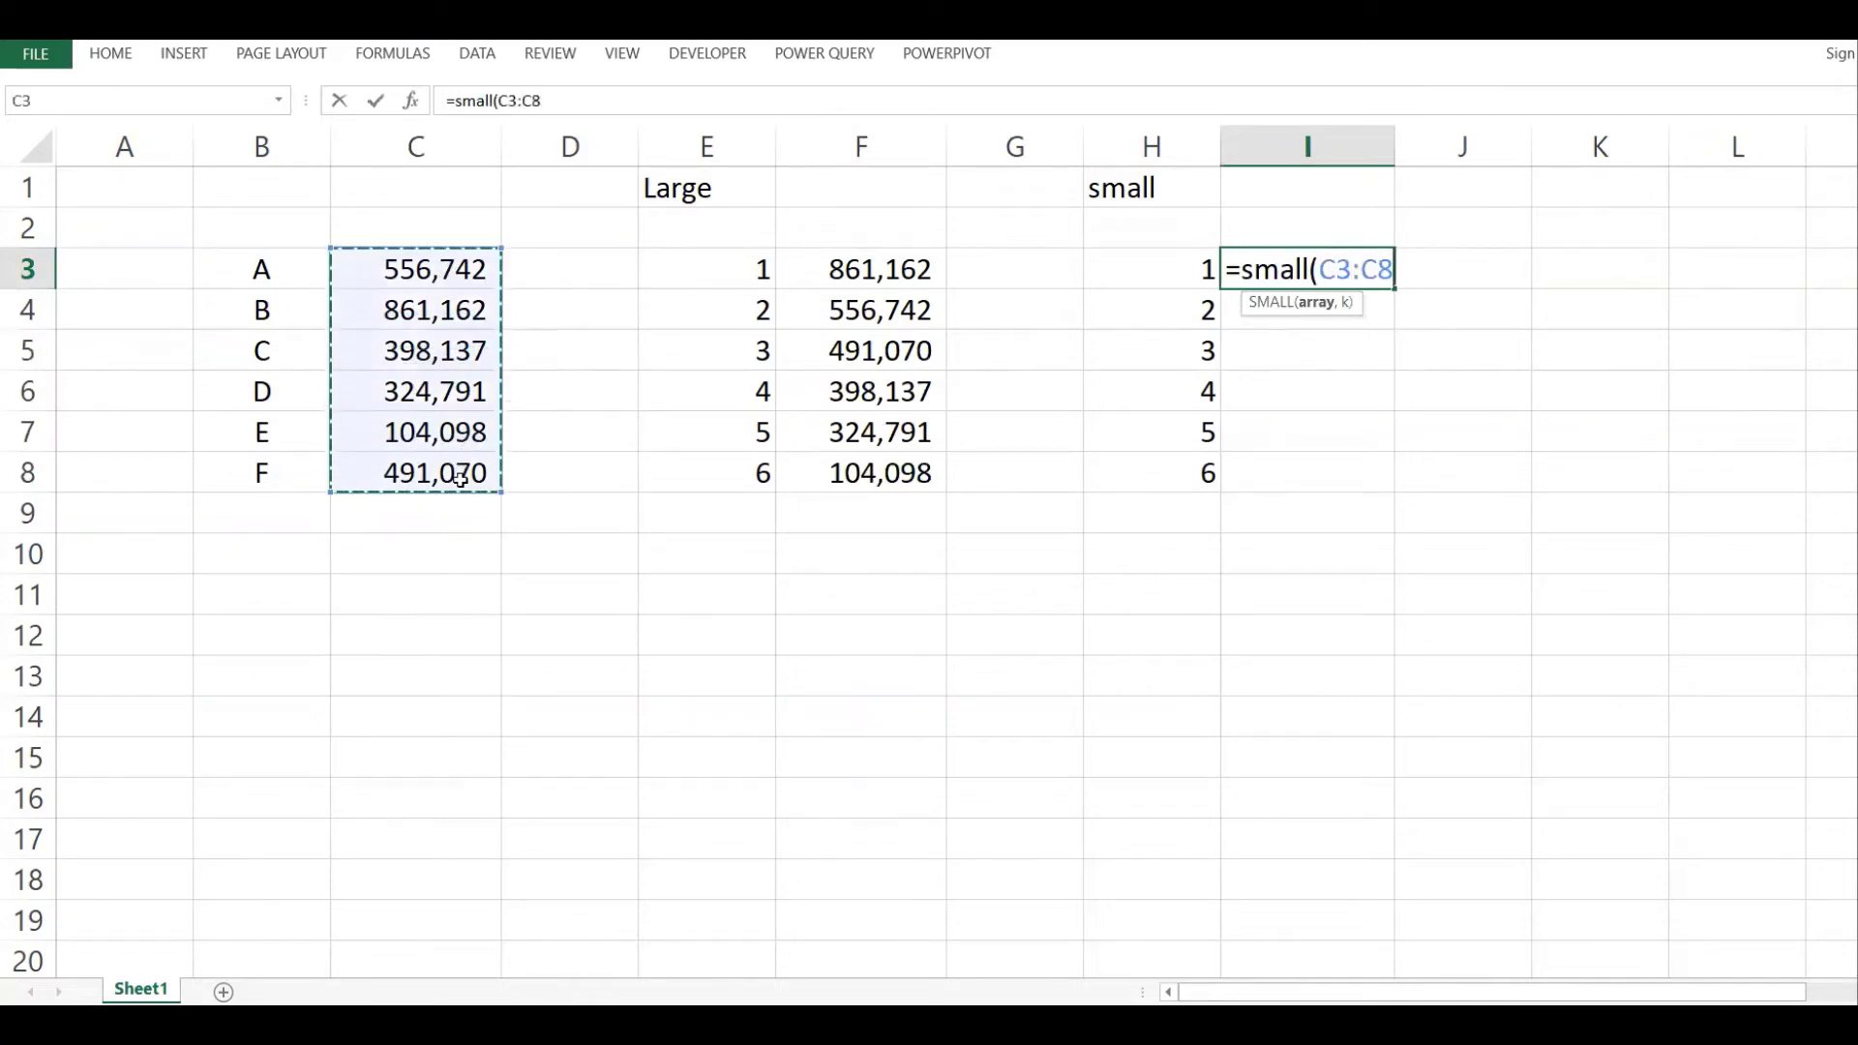
key("F4")
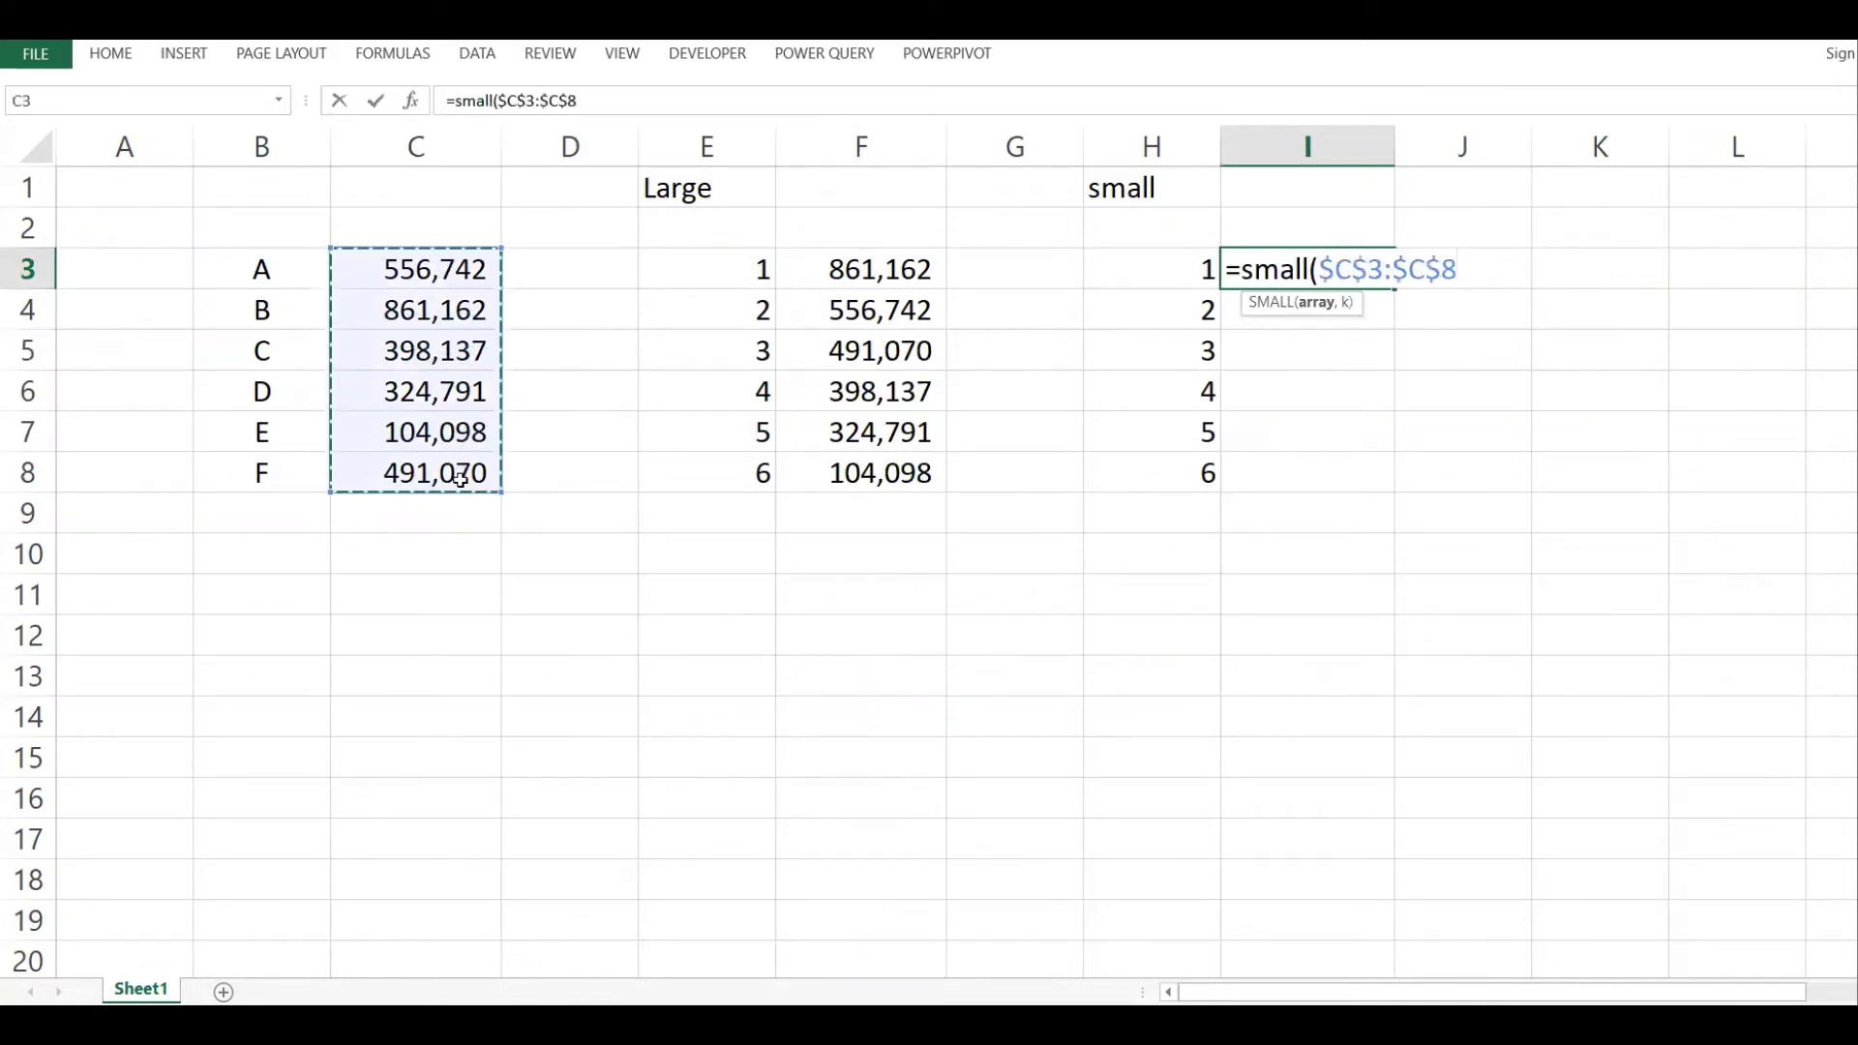
type(",")
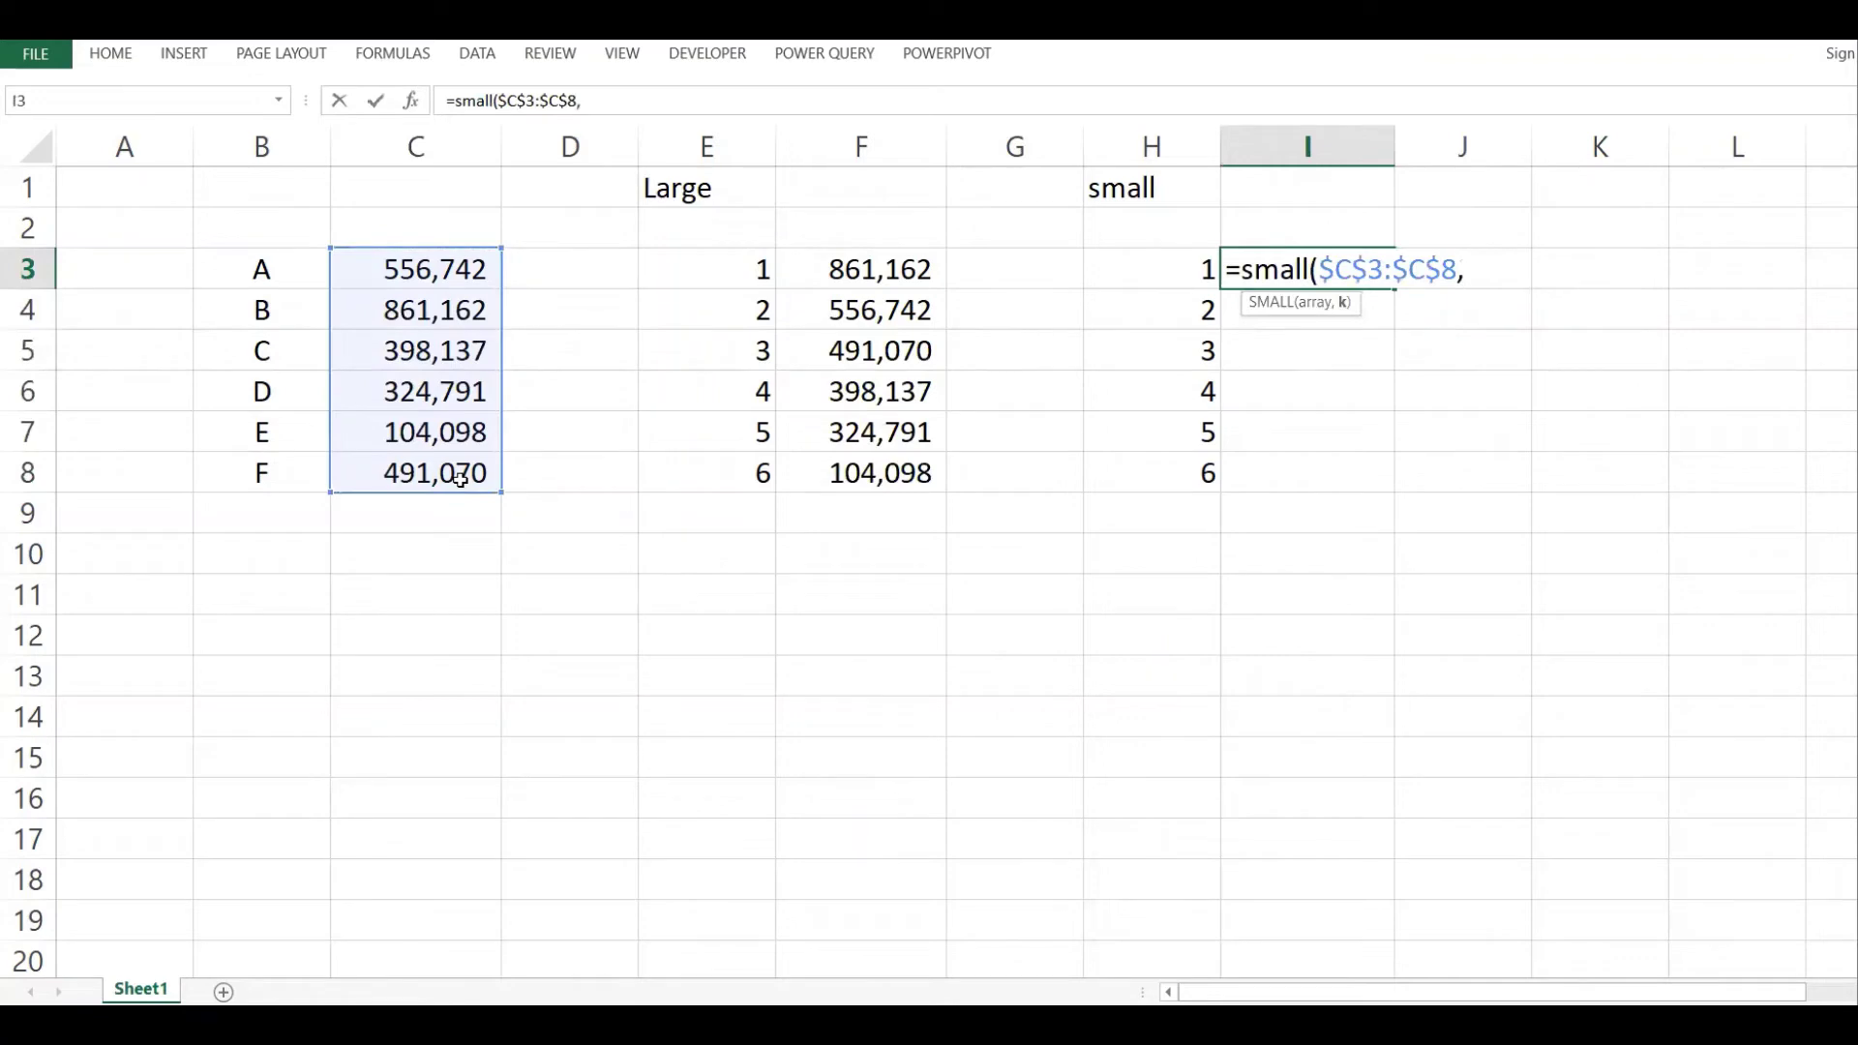
left_click(1177, 273)
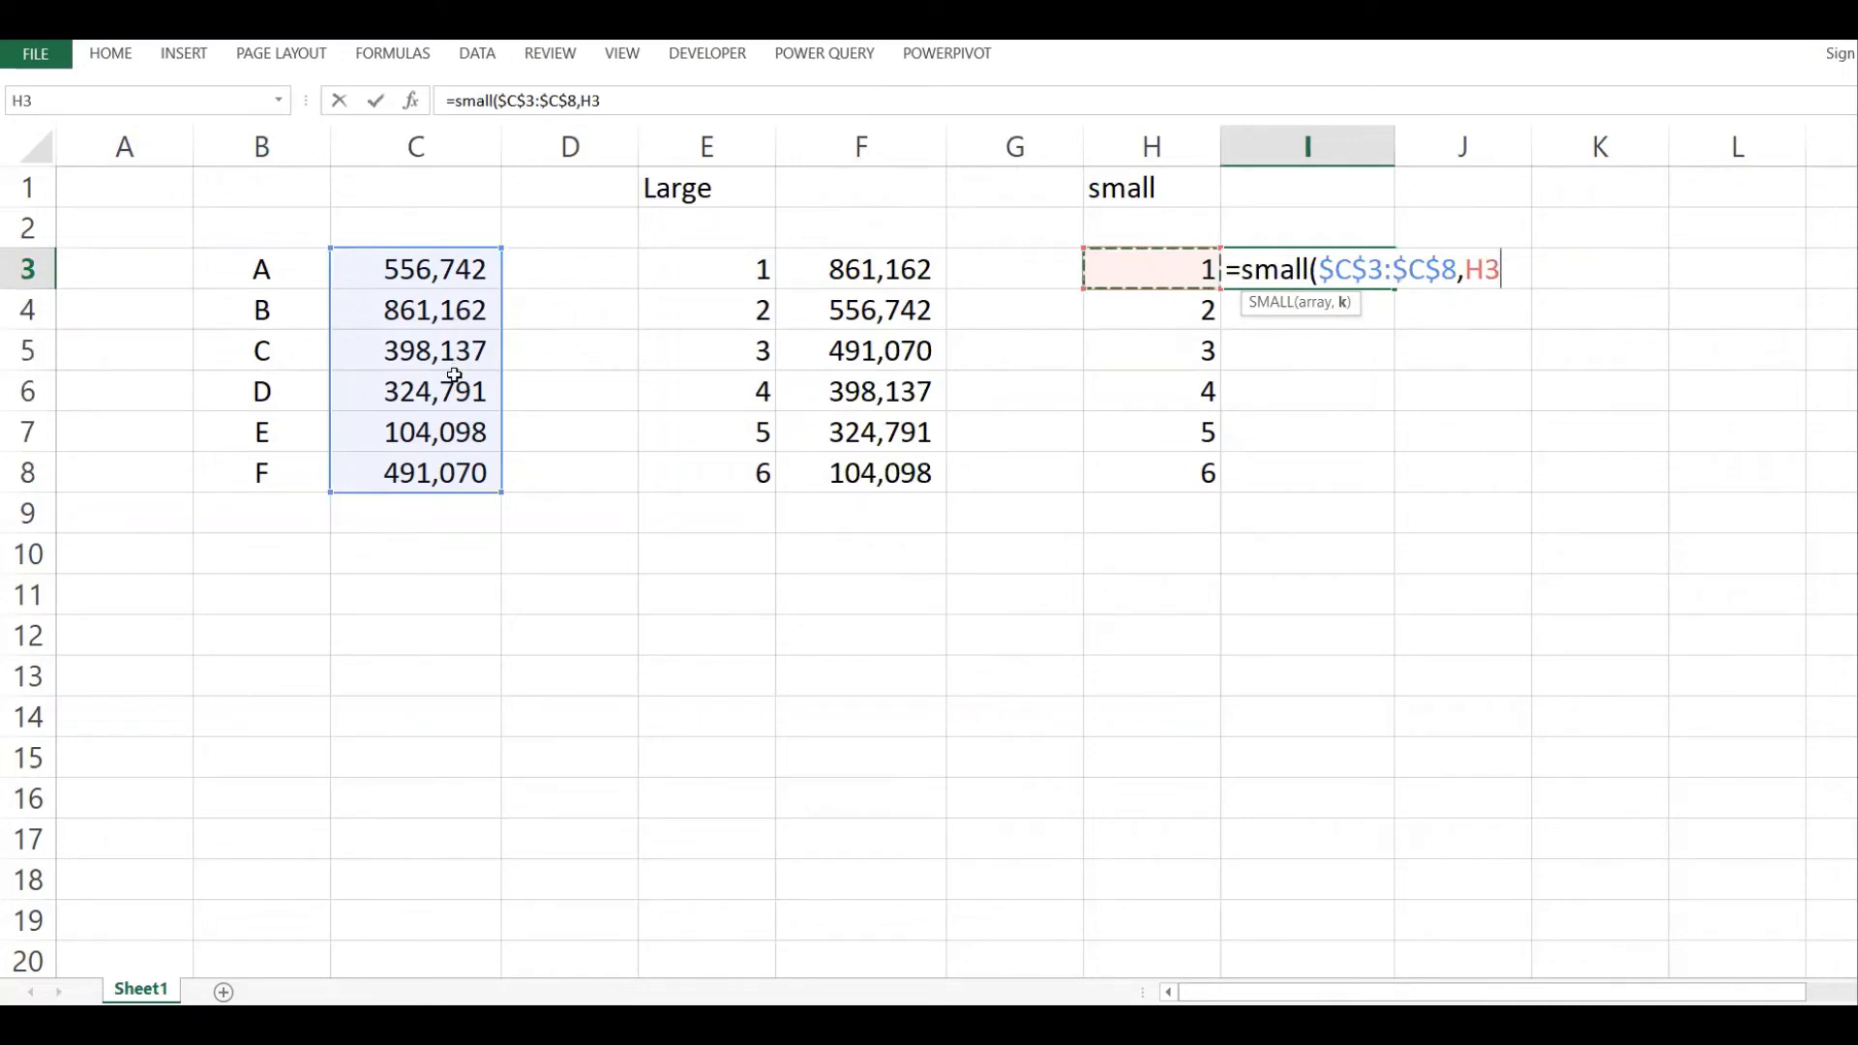
type(")")
key("Return")
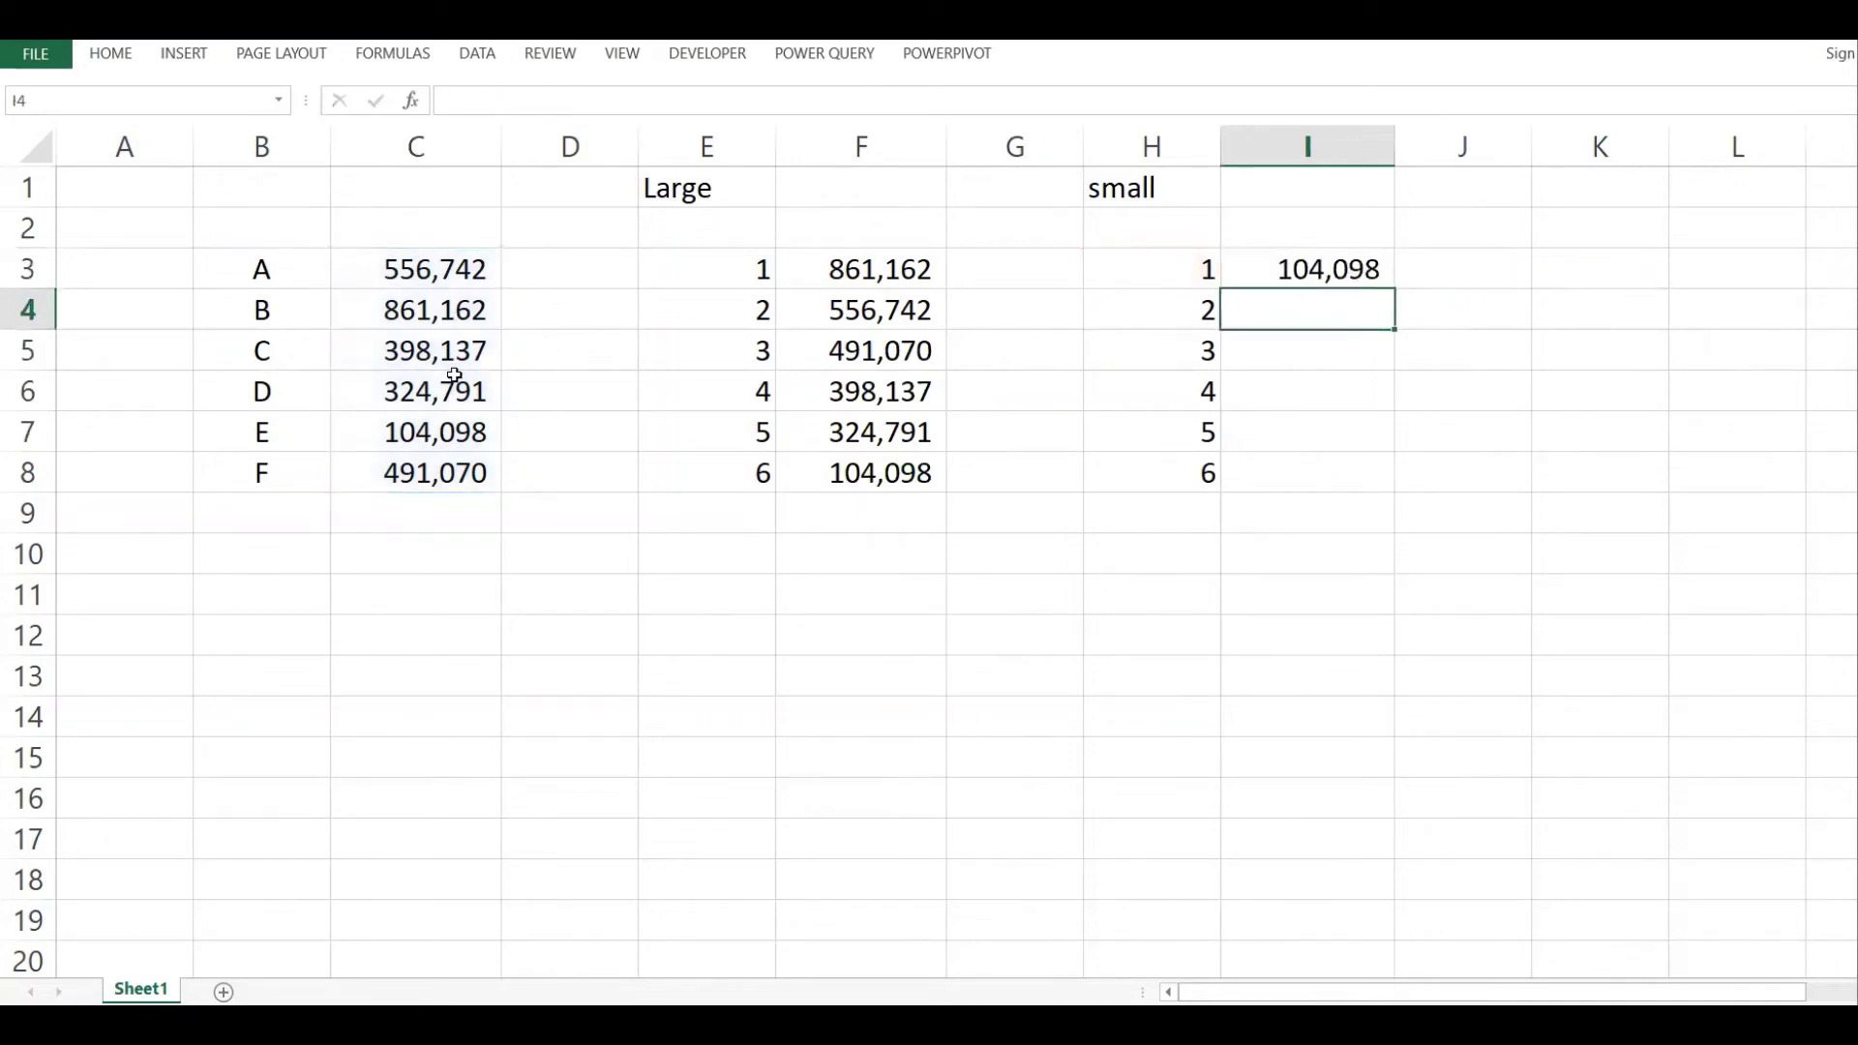
Review I3's SMALL formula with its rank in H3 and source range C3:C8.
left_click(1298, 265)
left_click(1198, 266)
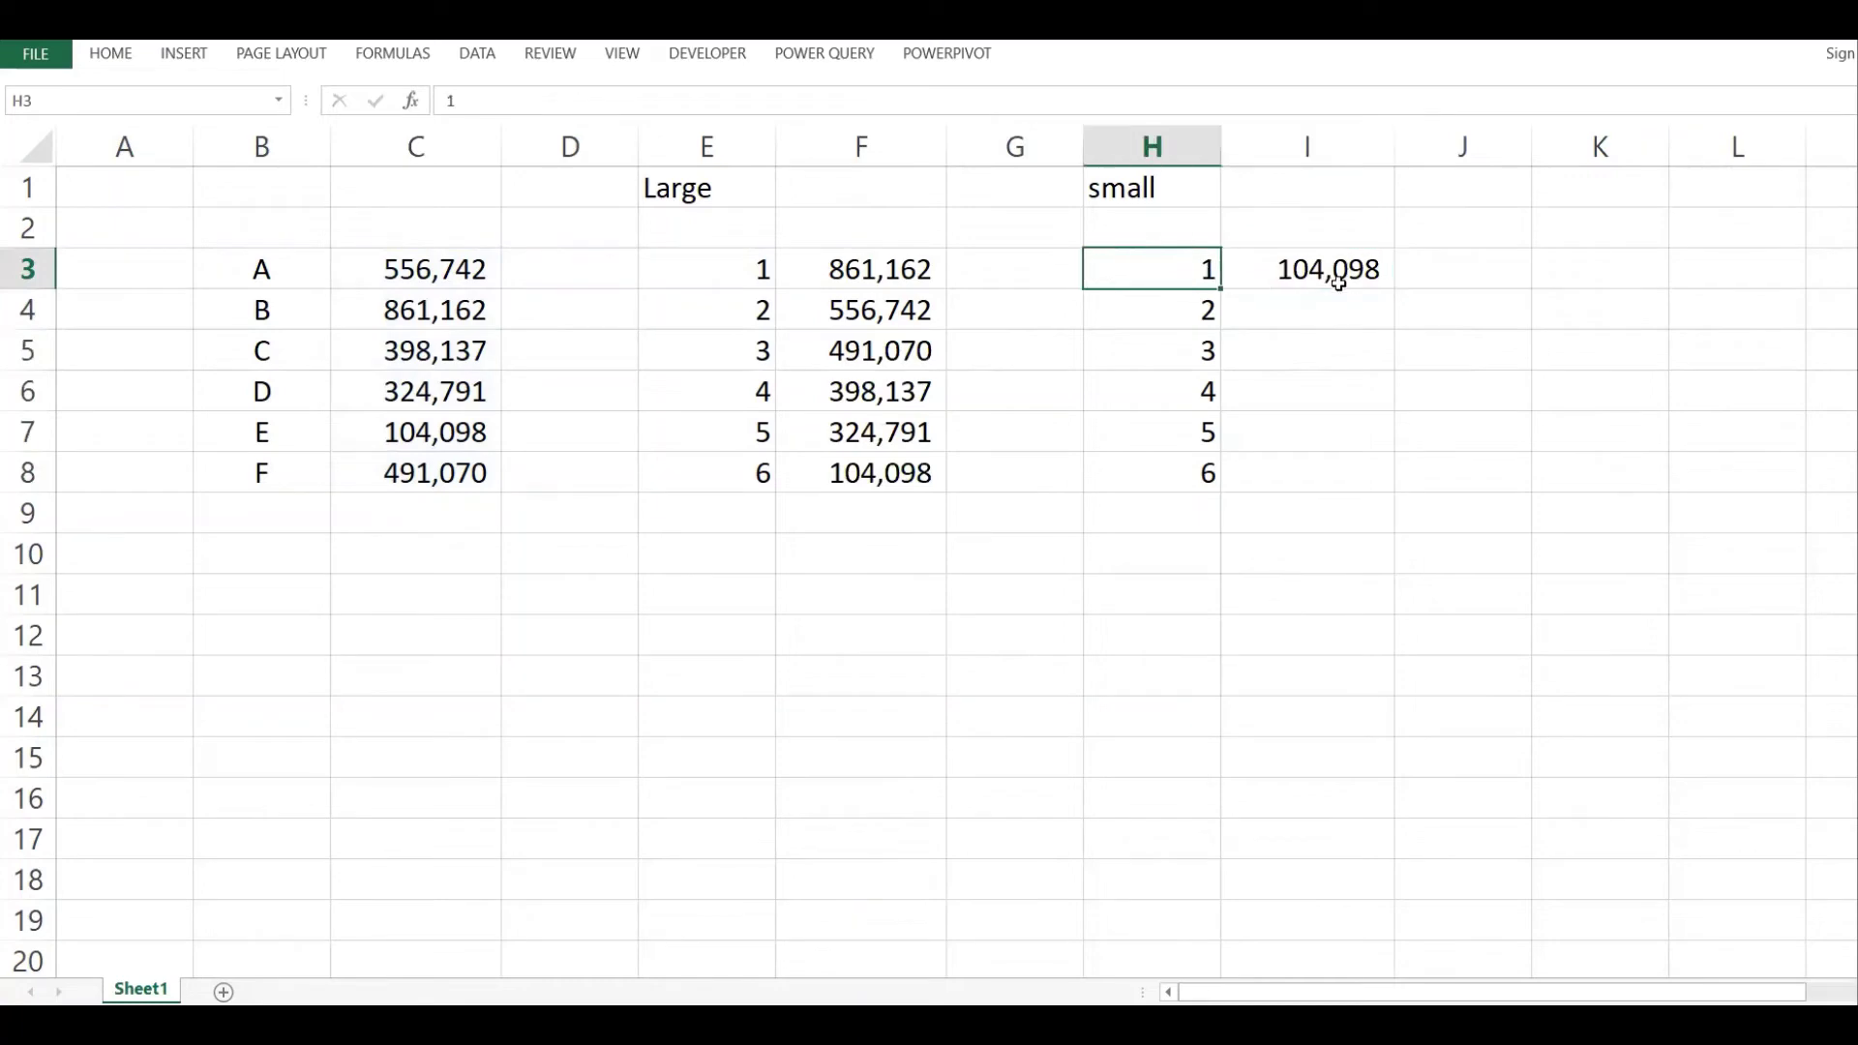
left_click(1349, 270)
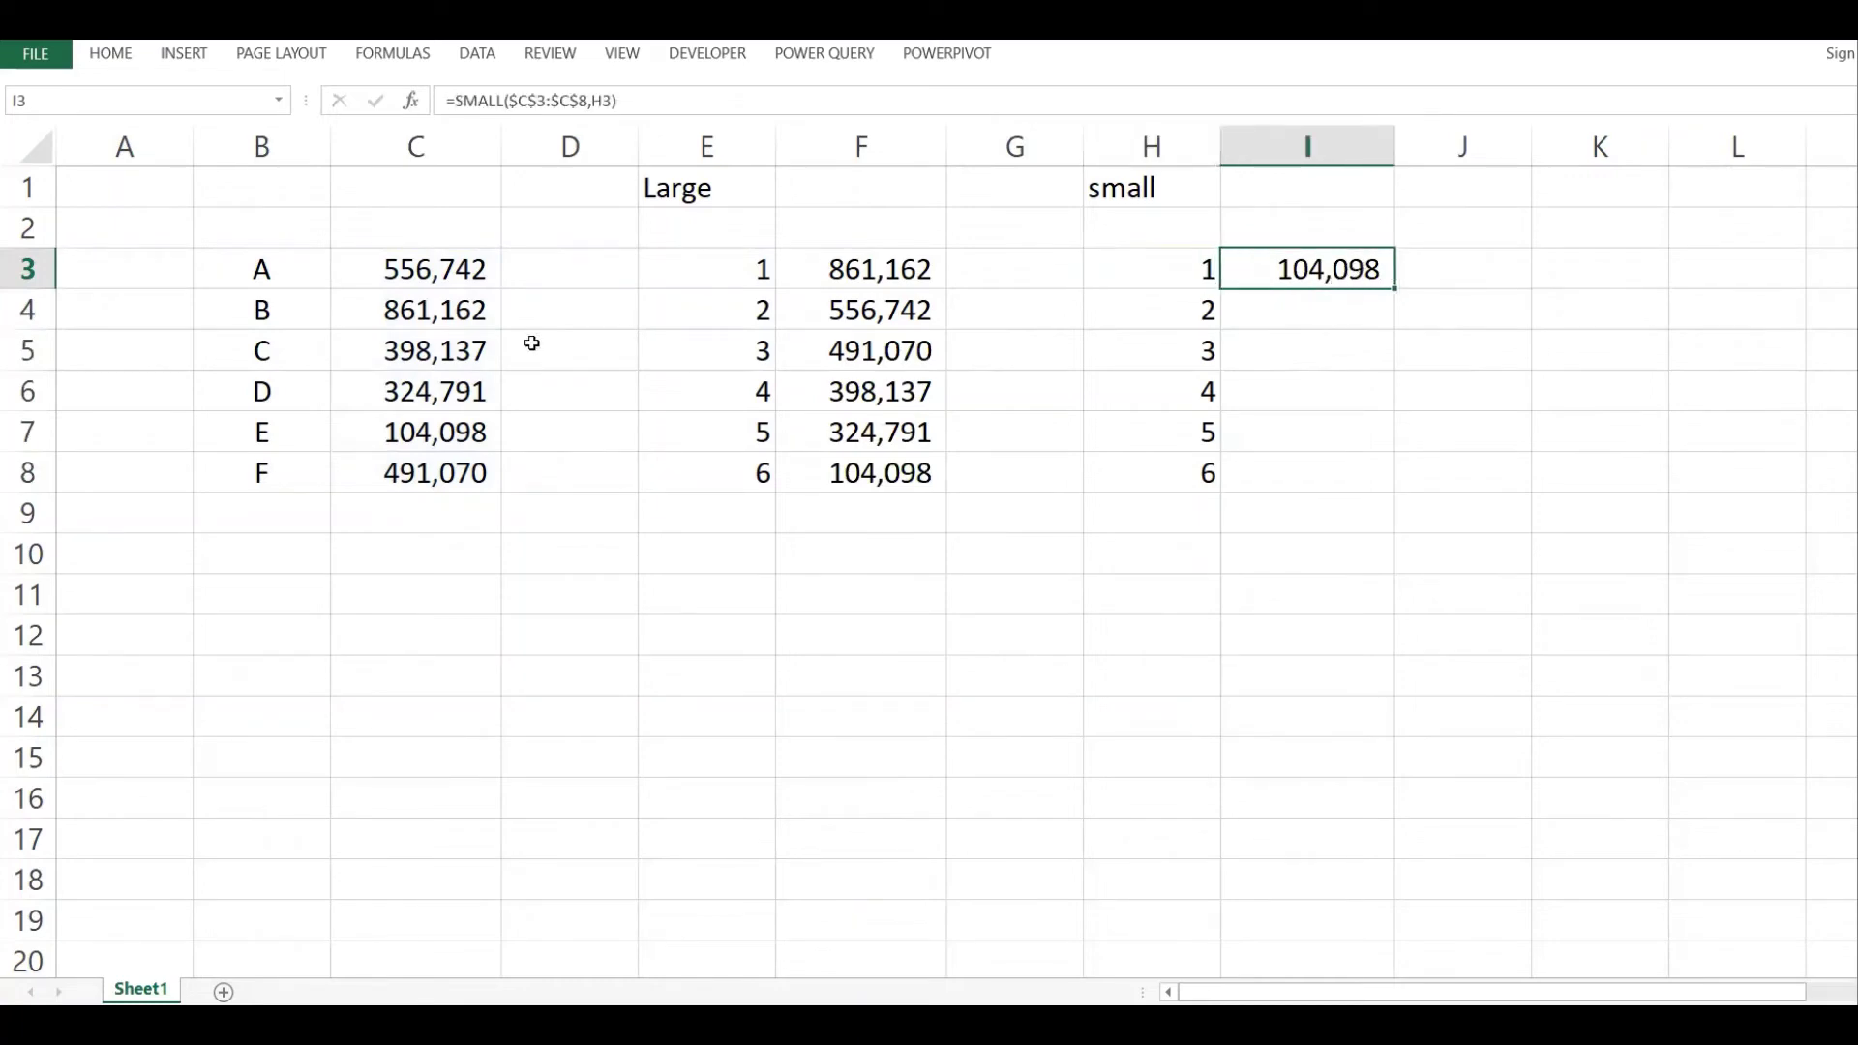
left_click_drag(468, 250, 476, 479)
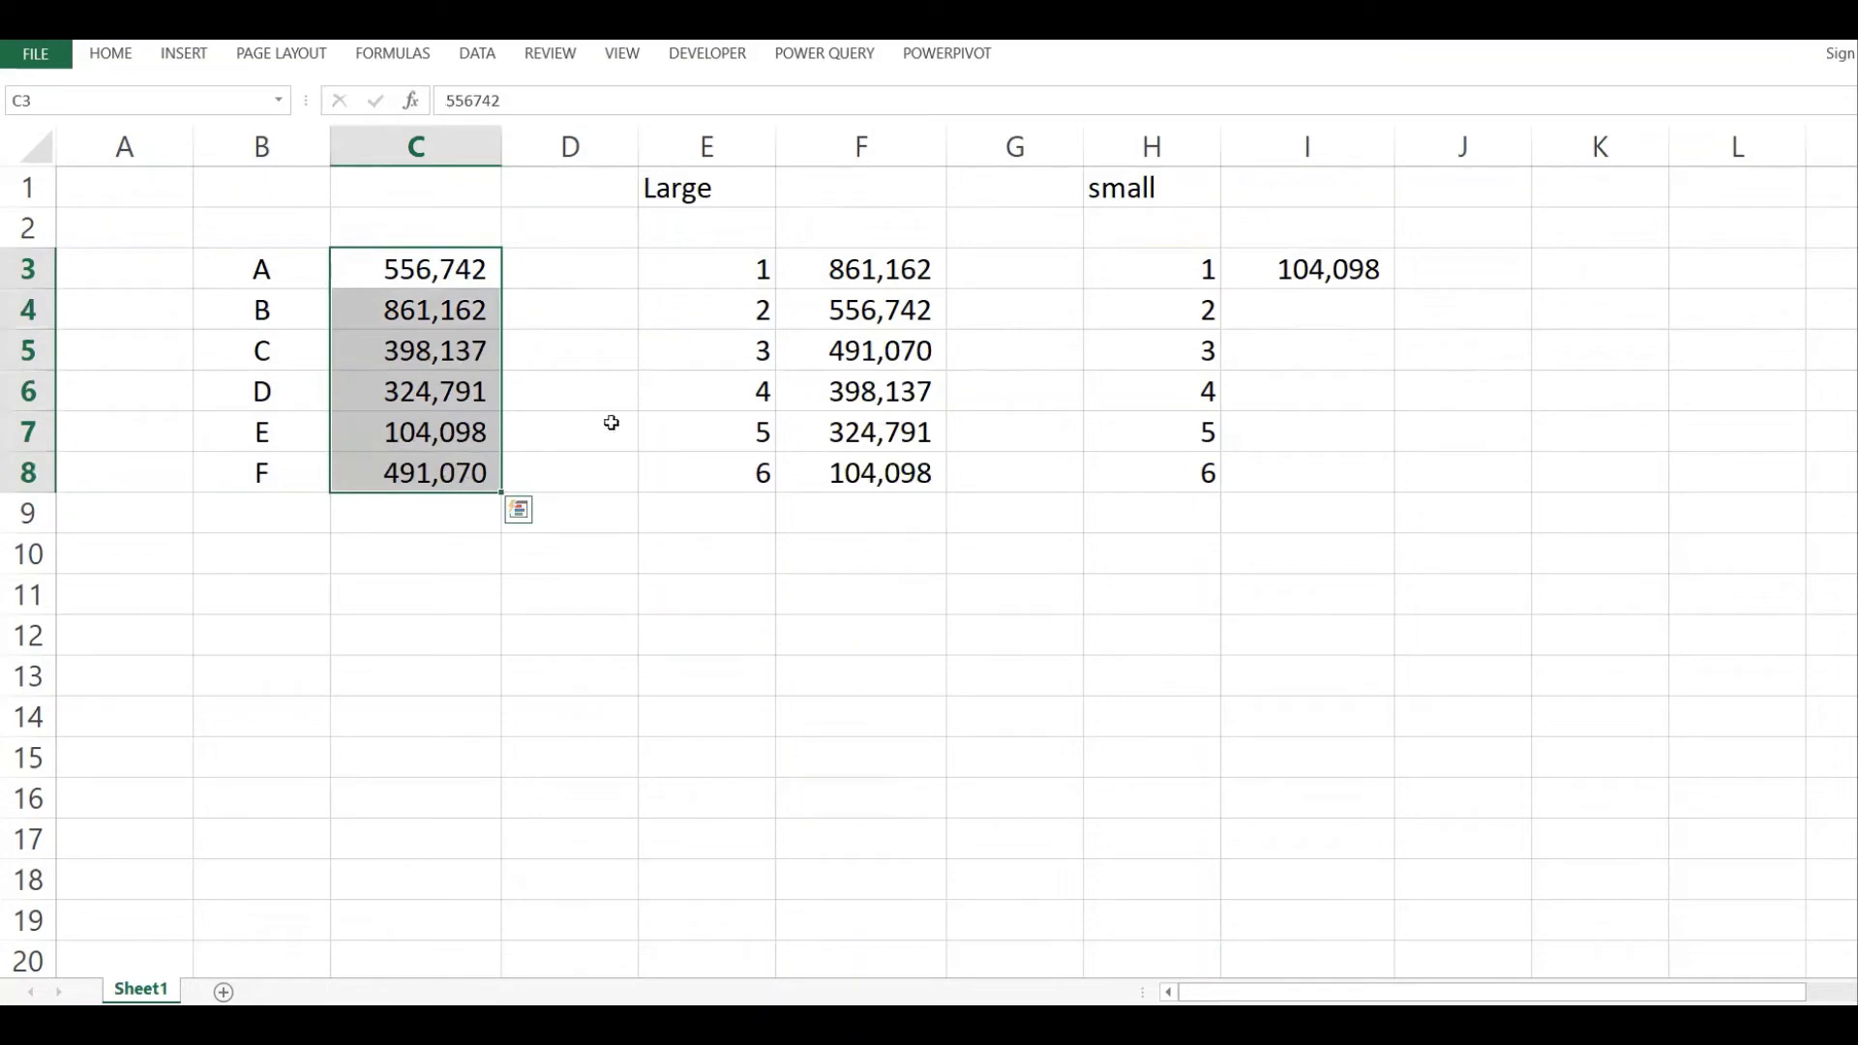
left_click(1384, 264)
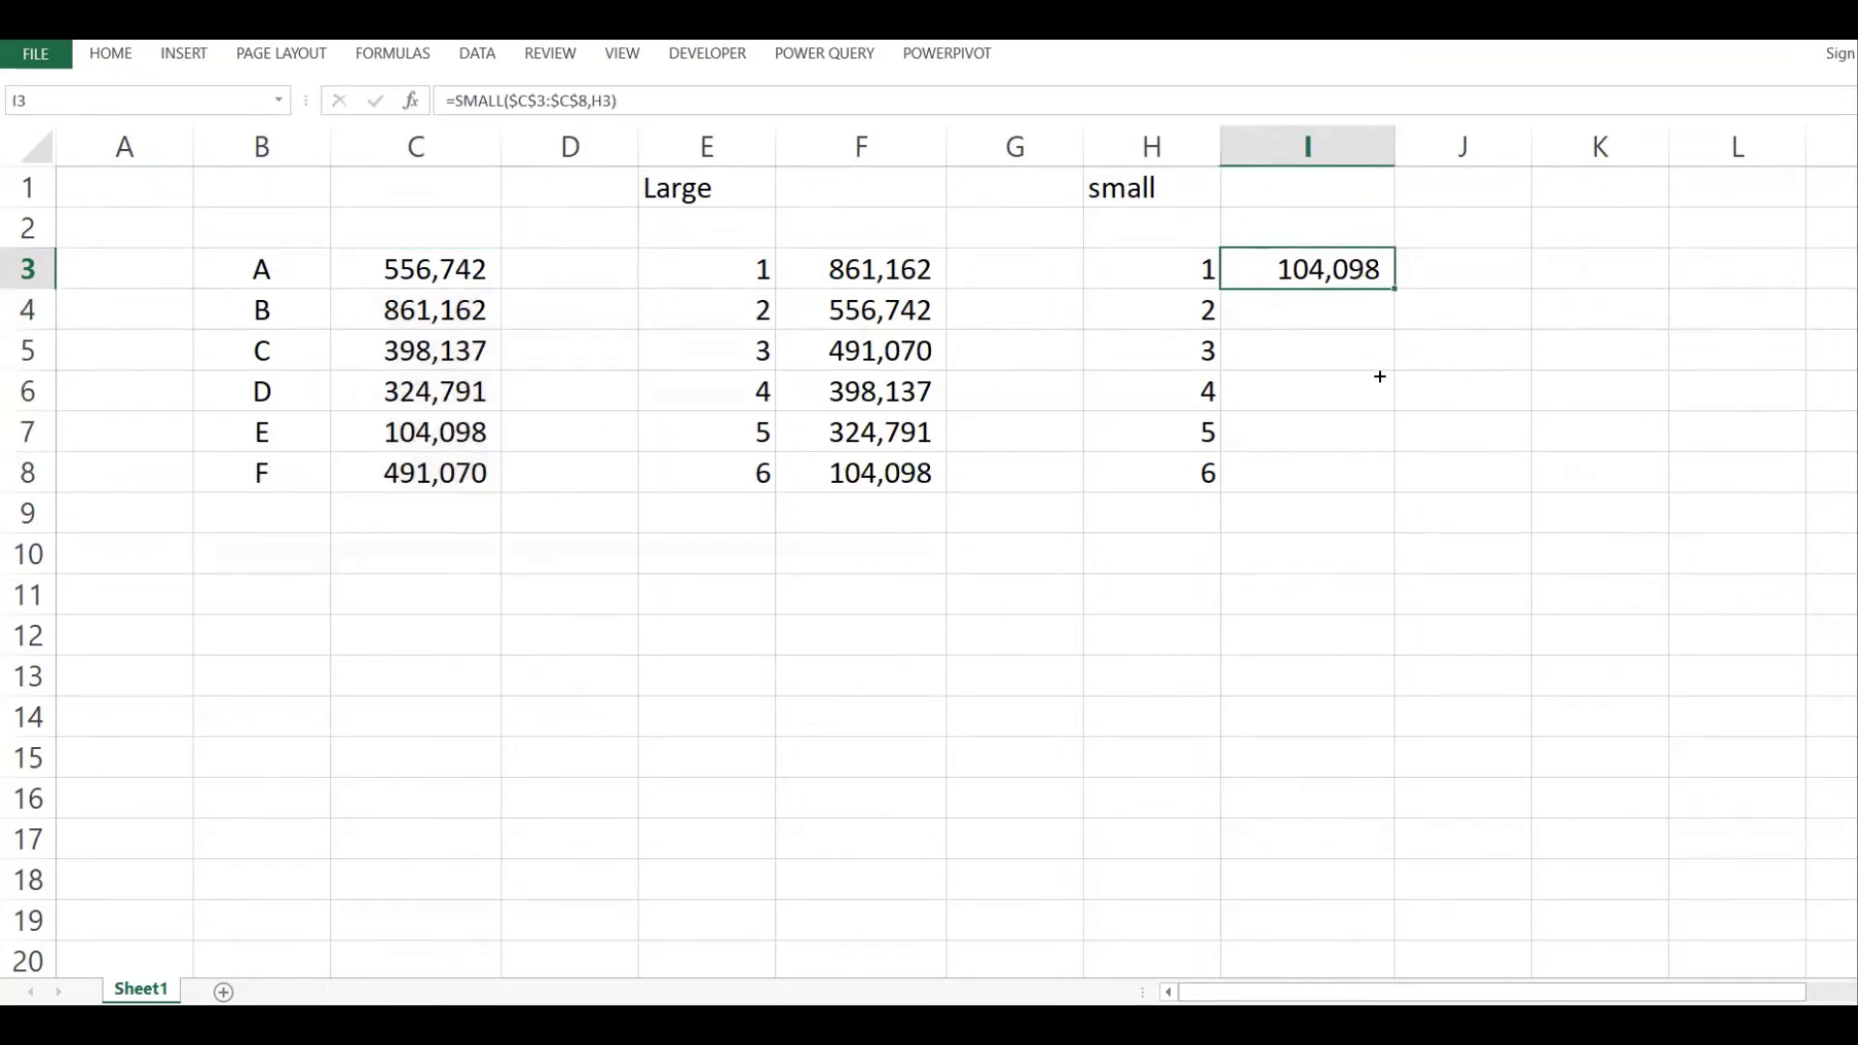
Fill the SMALL formula down to I8 and trace the smallest values 104,098, 324,791 and 398,137 in column C.
left_click_drag(1379, 377, 1364, 478)
left_click(1190, 305)
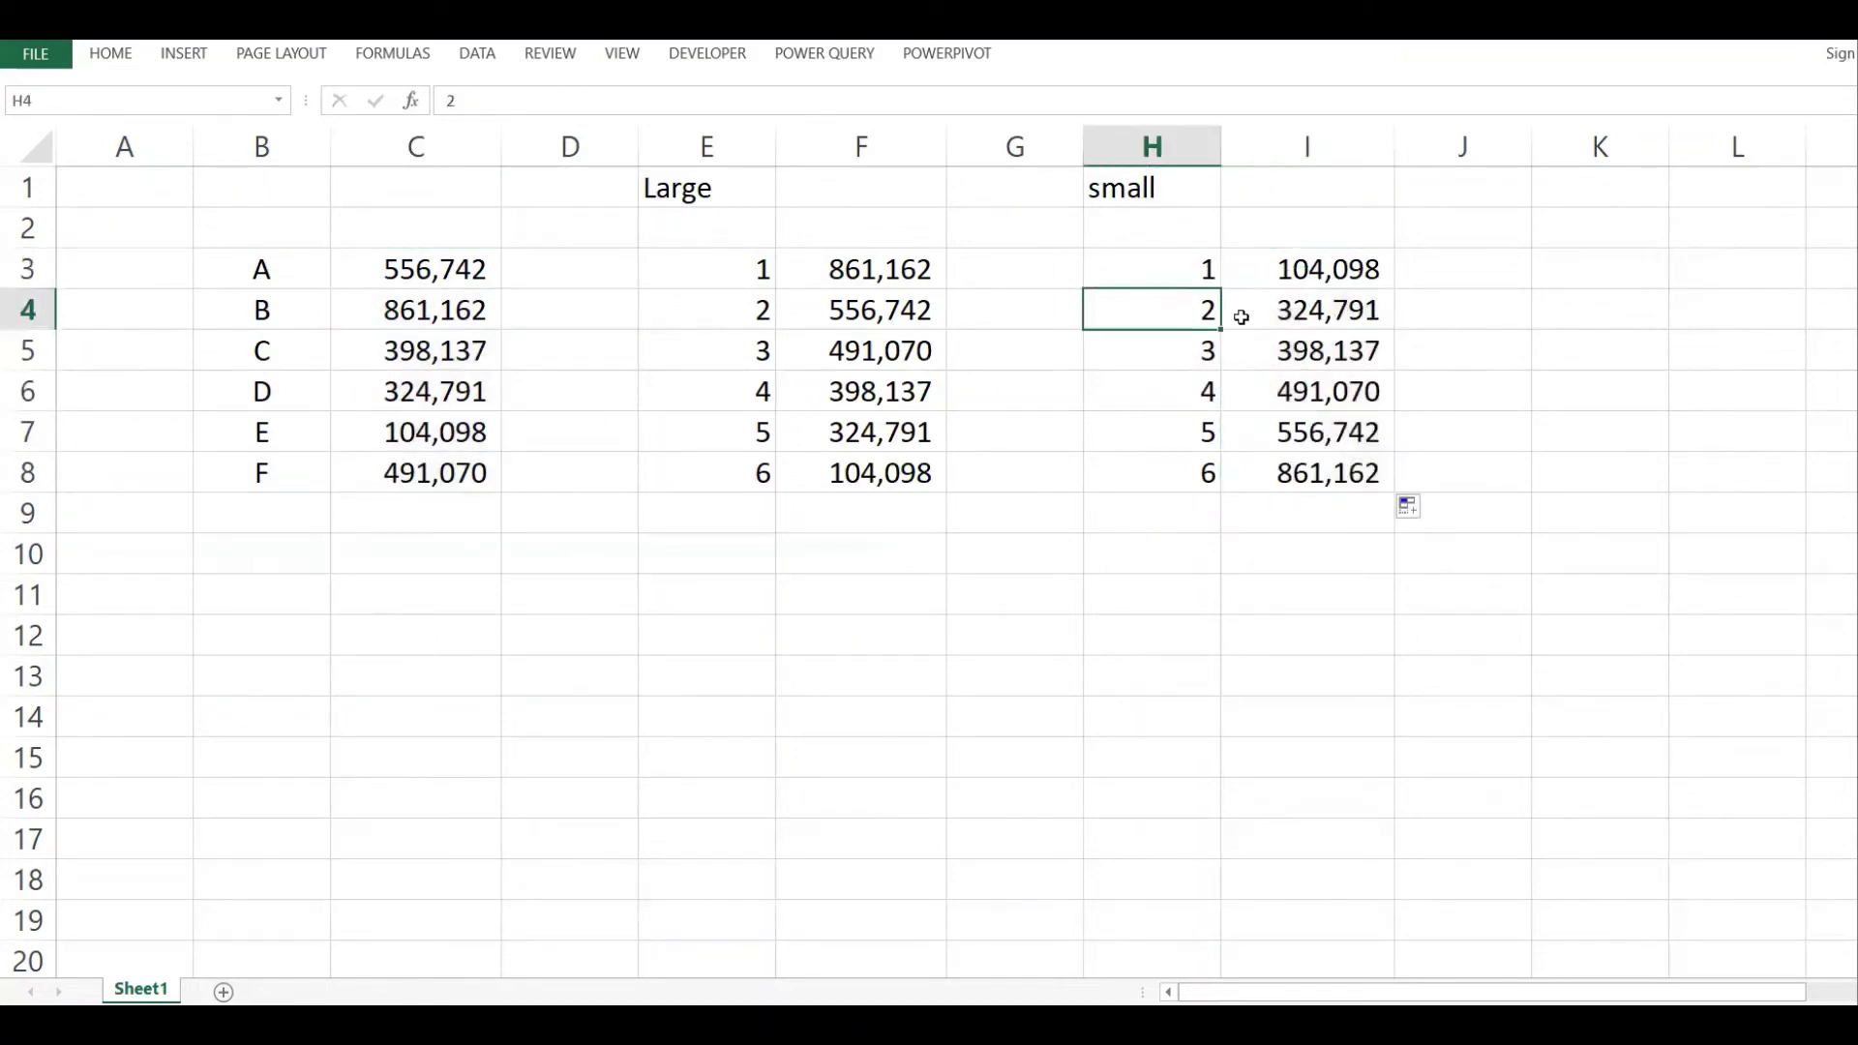
left_click(1340, 314)
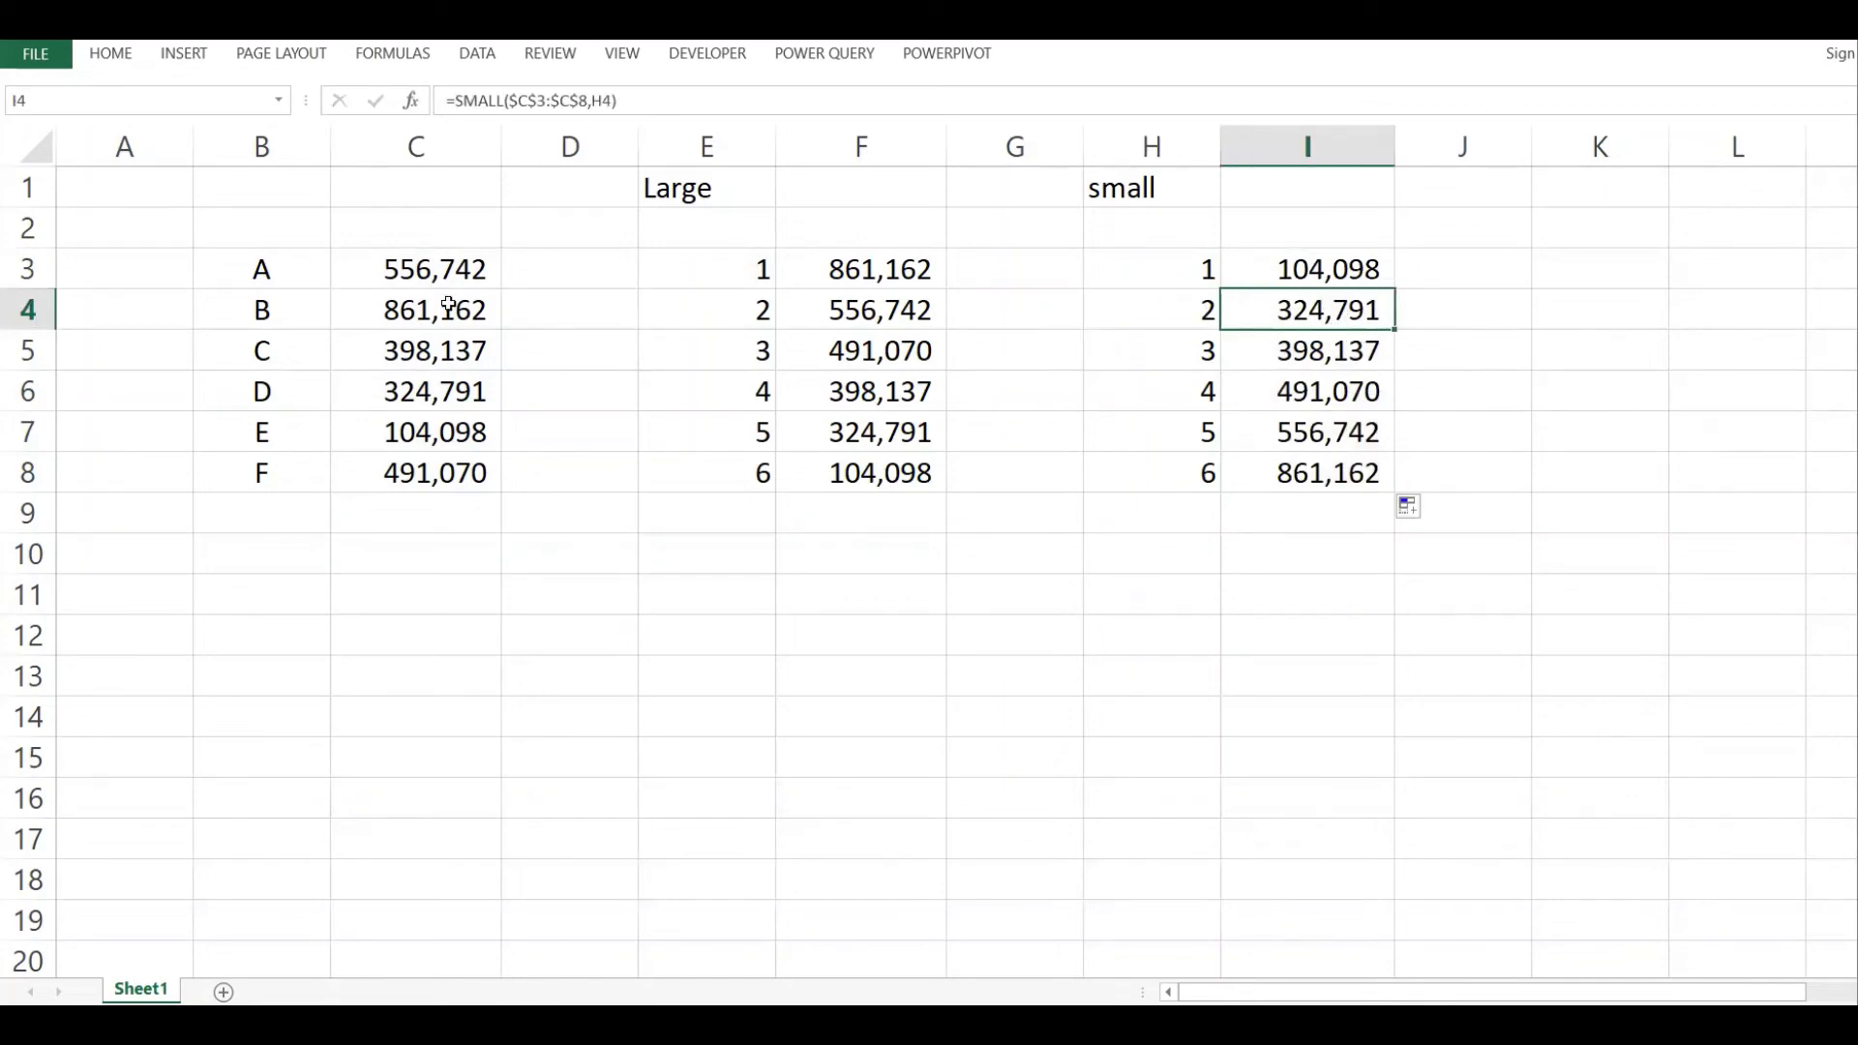
left_click_drag(455, 273, 471, 511)
left_click(447, 427)
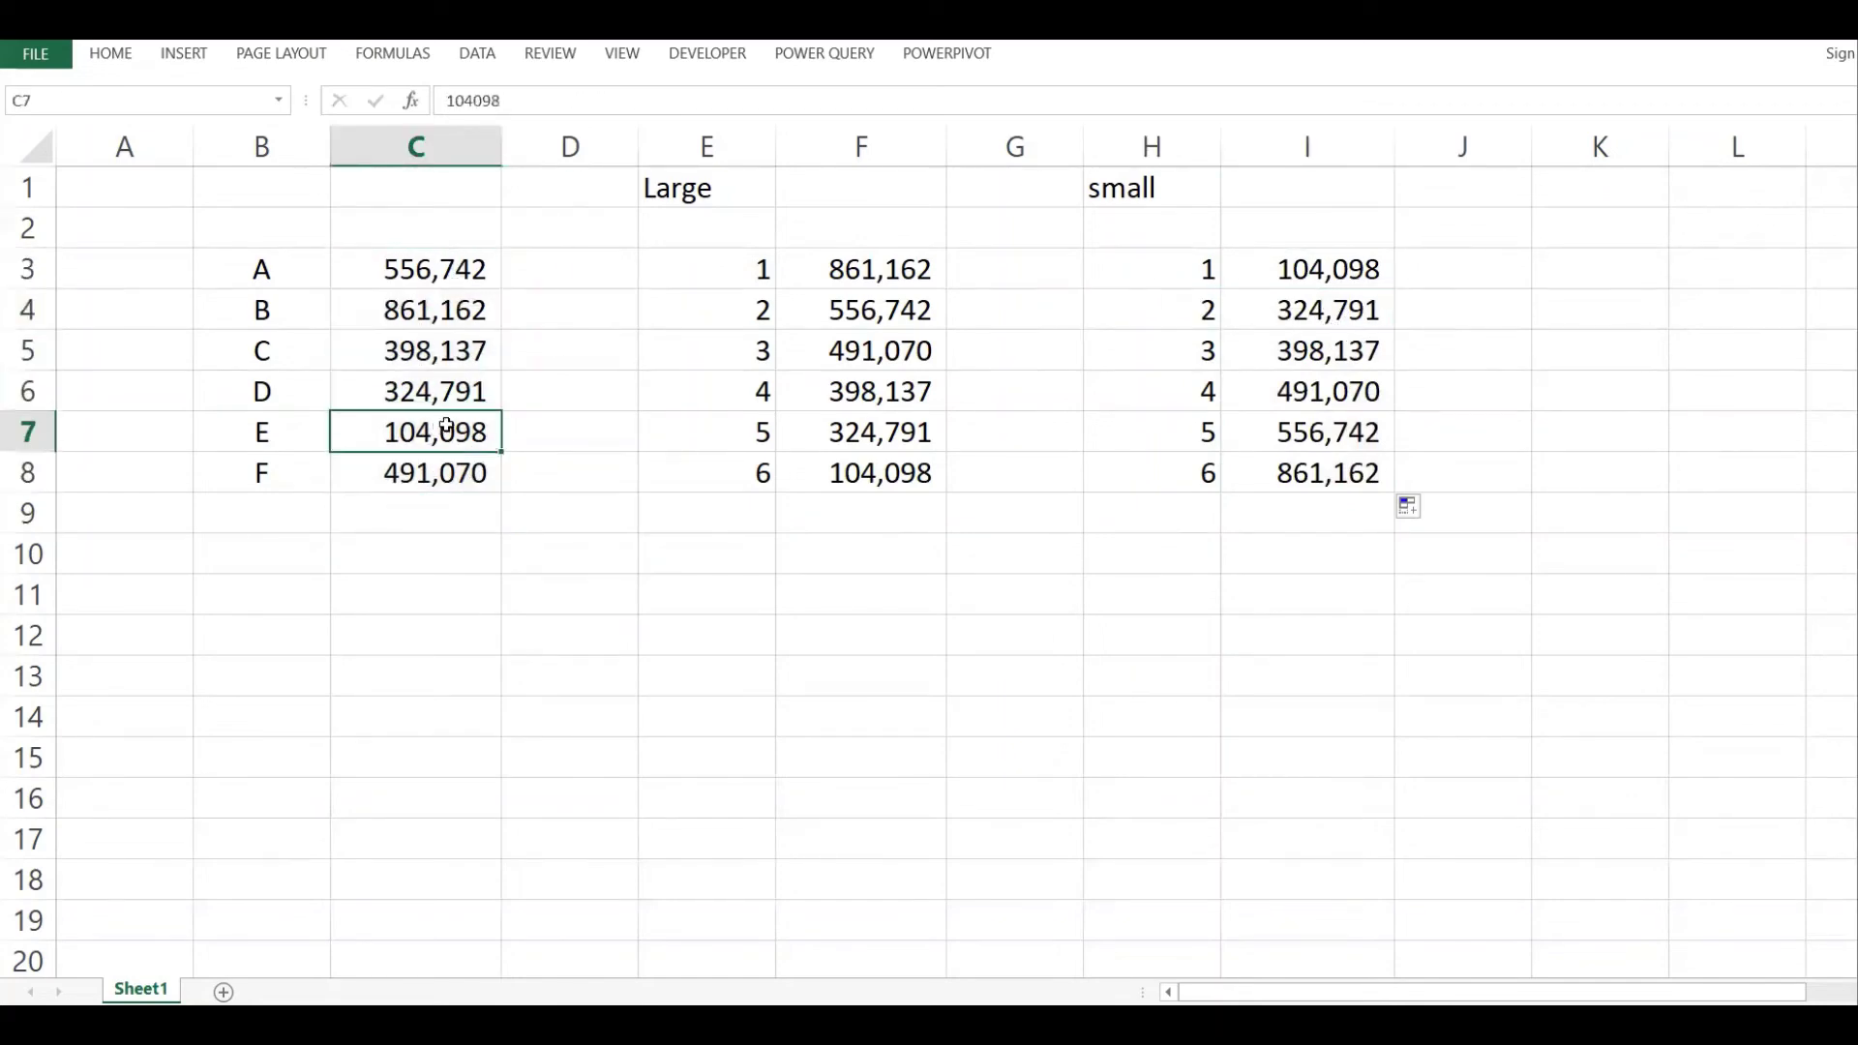
left_click(442, 390)
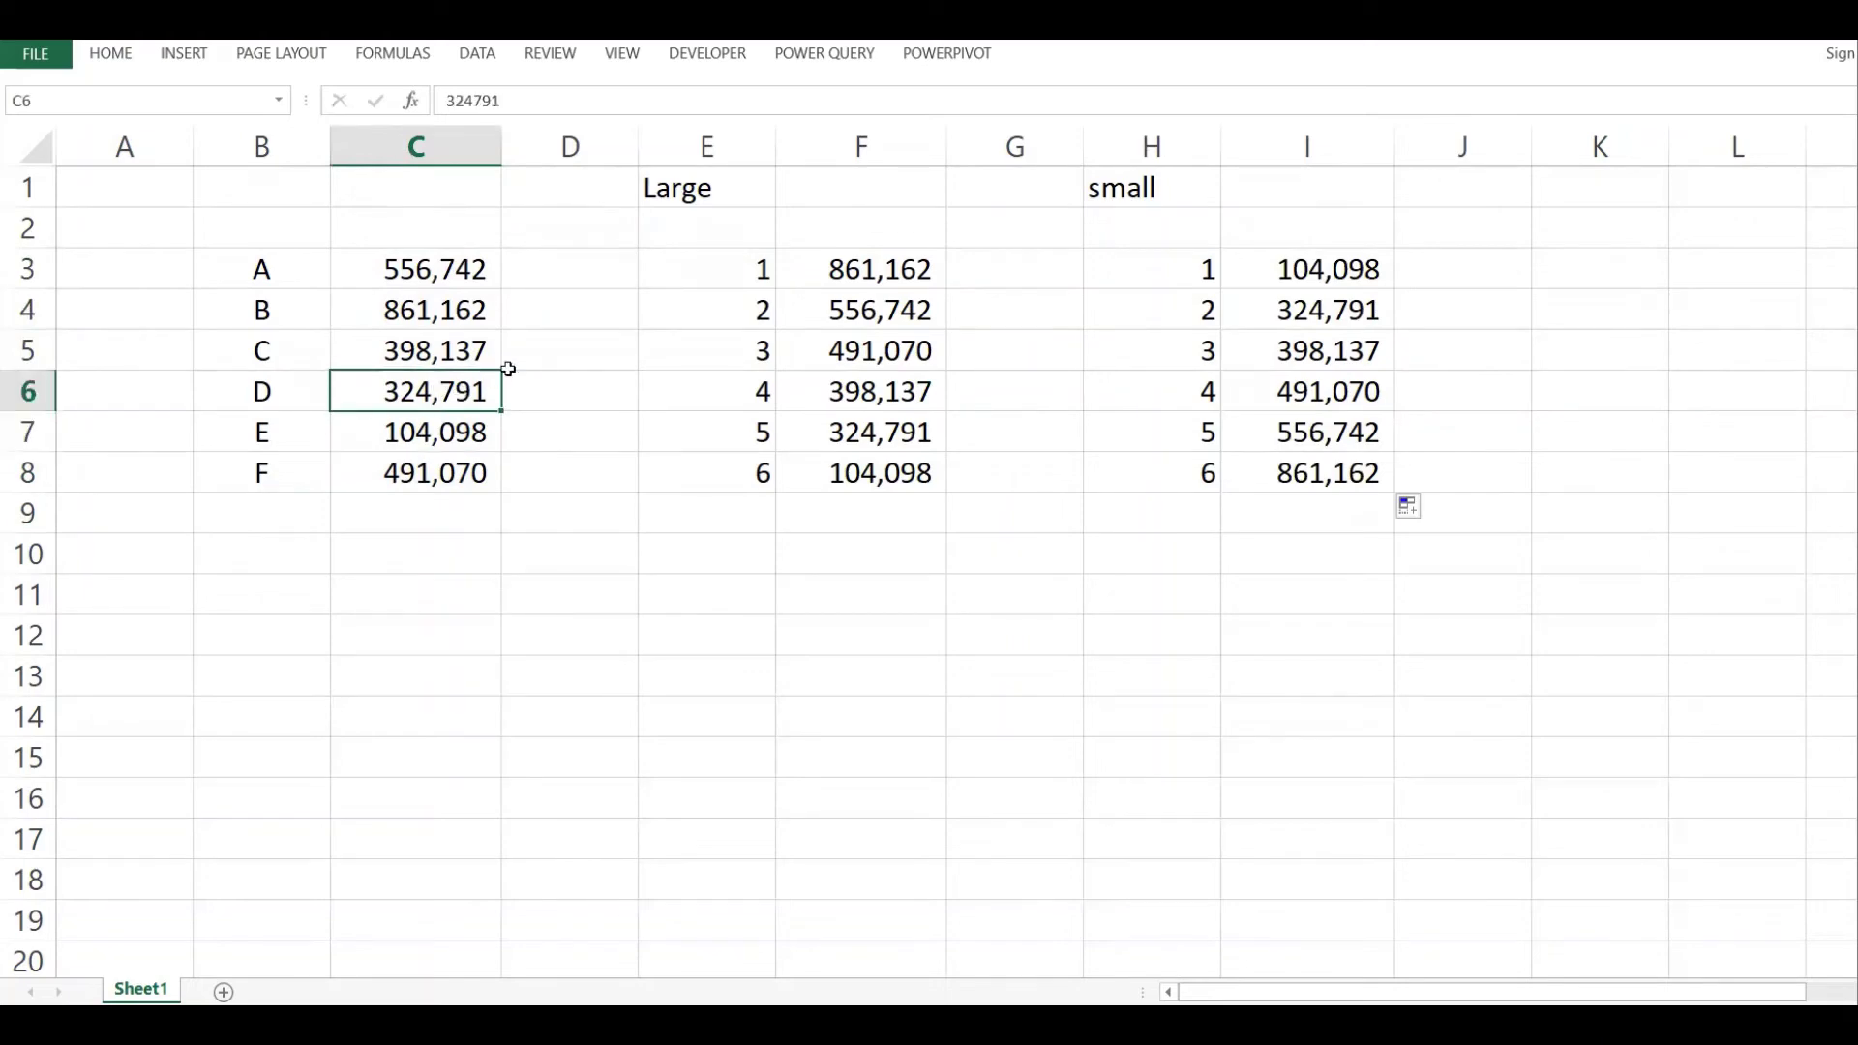
left_click(476, 351)
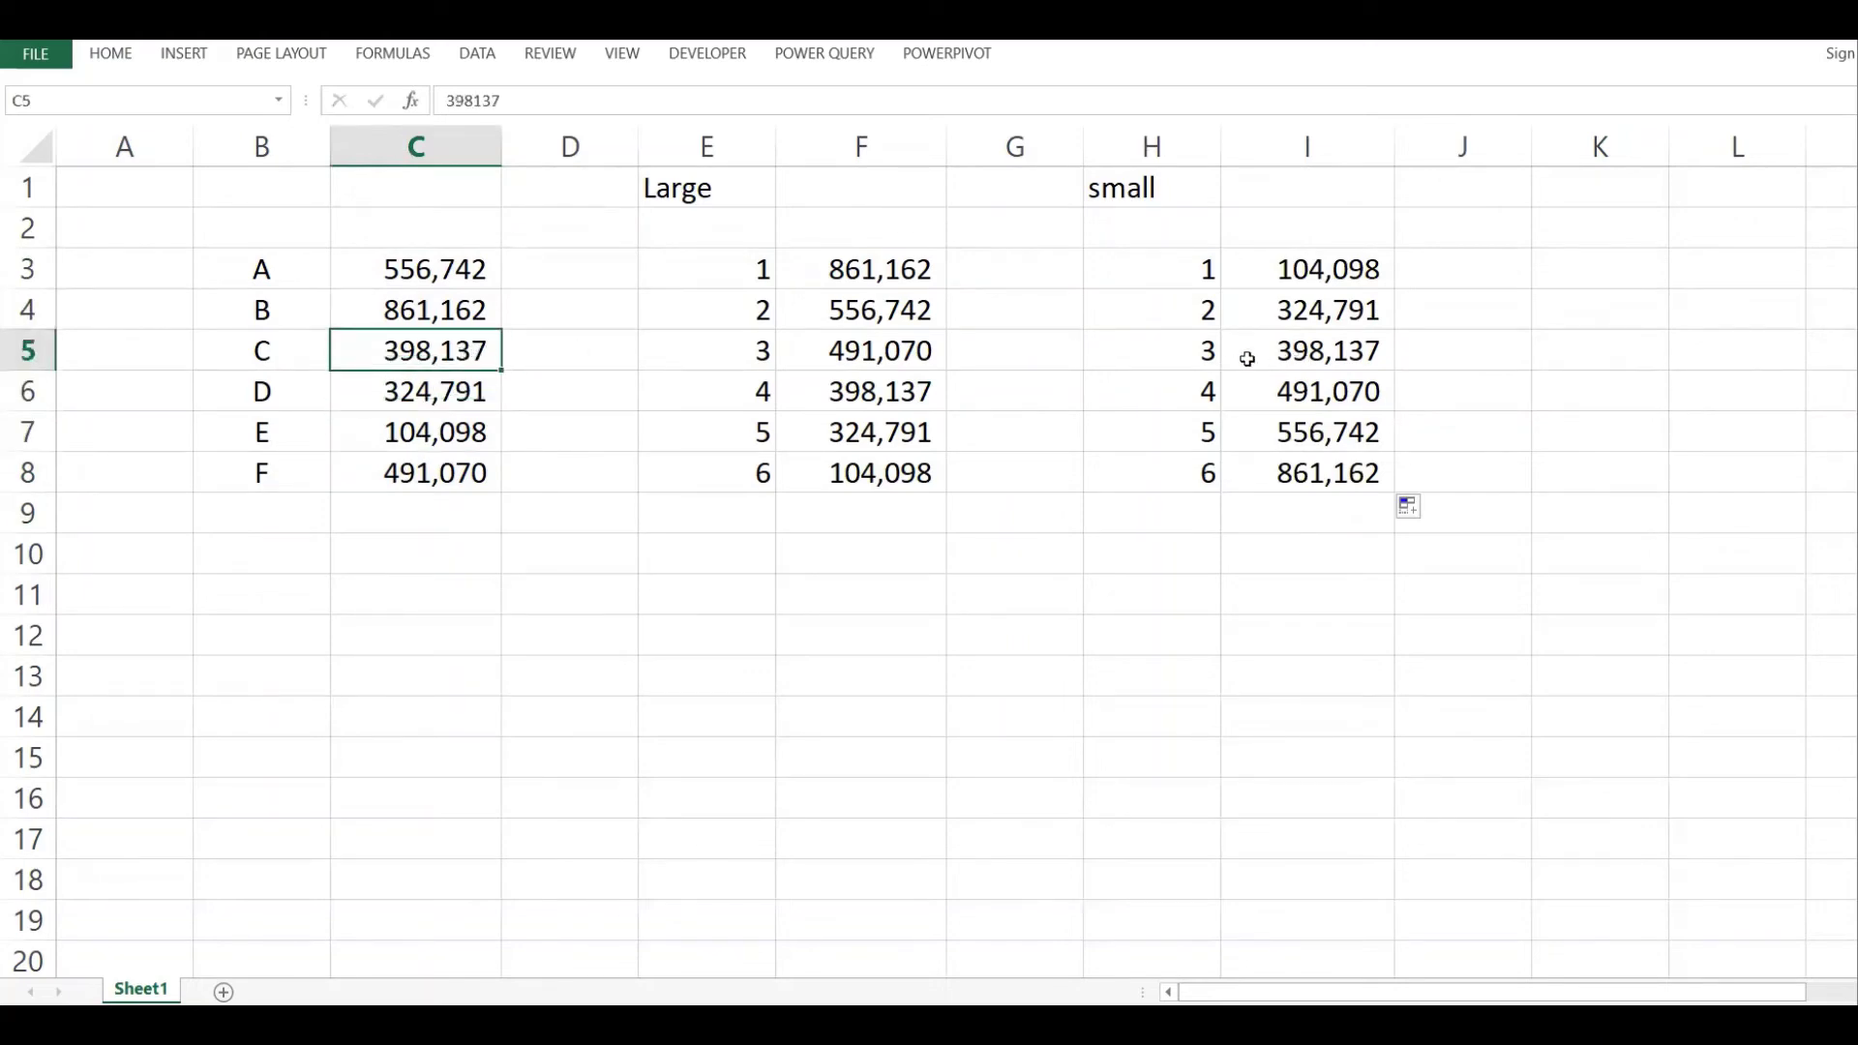
Highlight ranks 3 and 6 with results 398,137 and 861,162, then select I3:I8.
left_click_drag(1194, 360, 1287, 351)
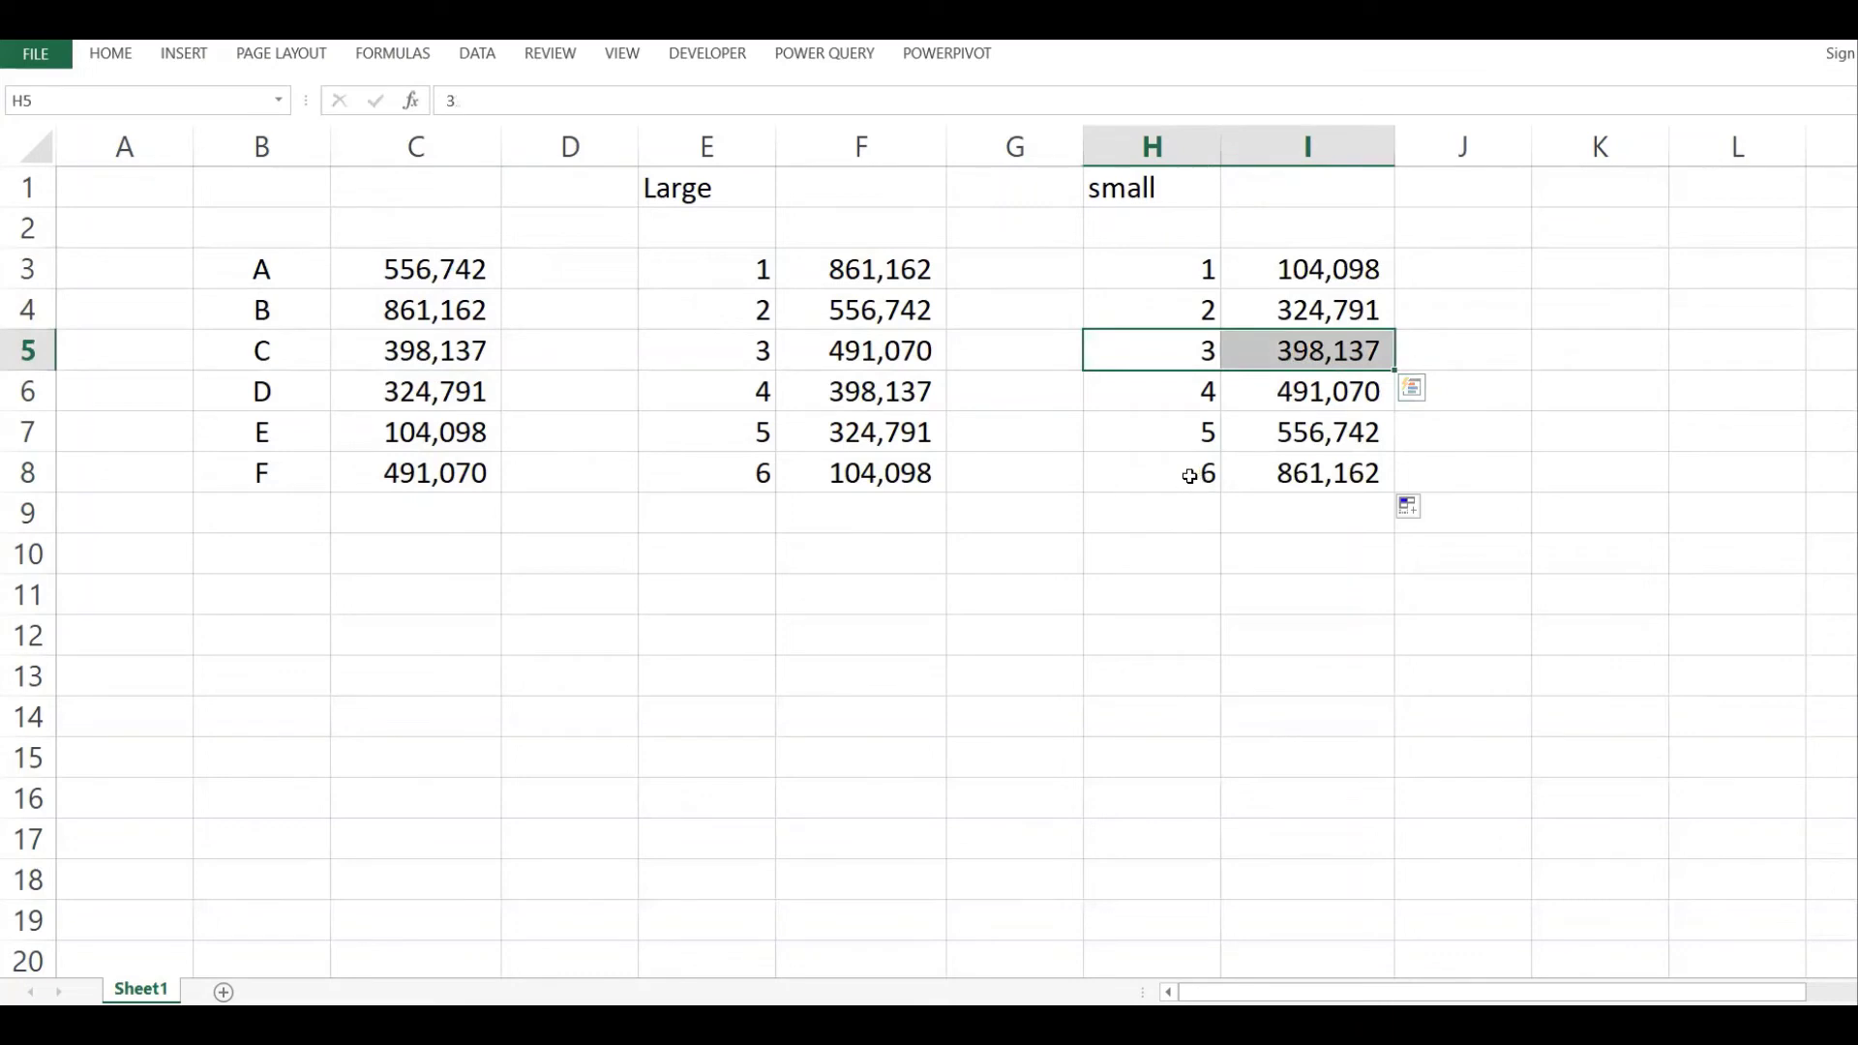
left_click_drag(1189, 476, 1347, 474)
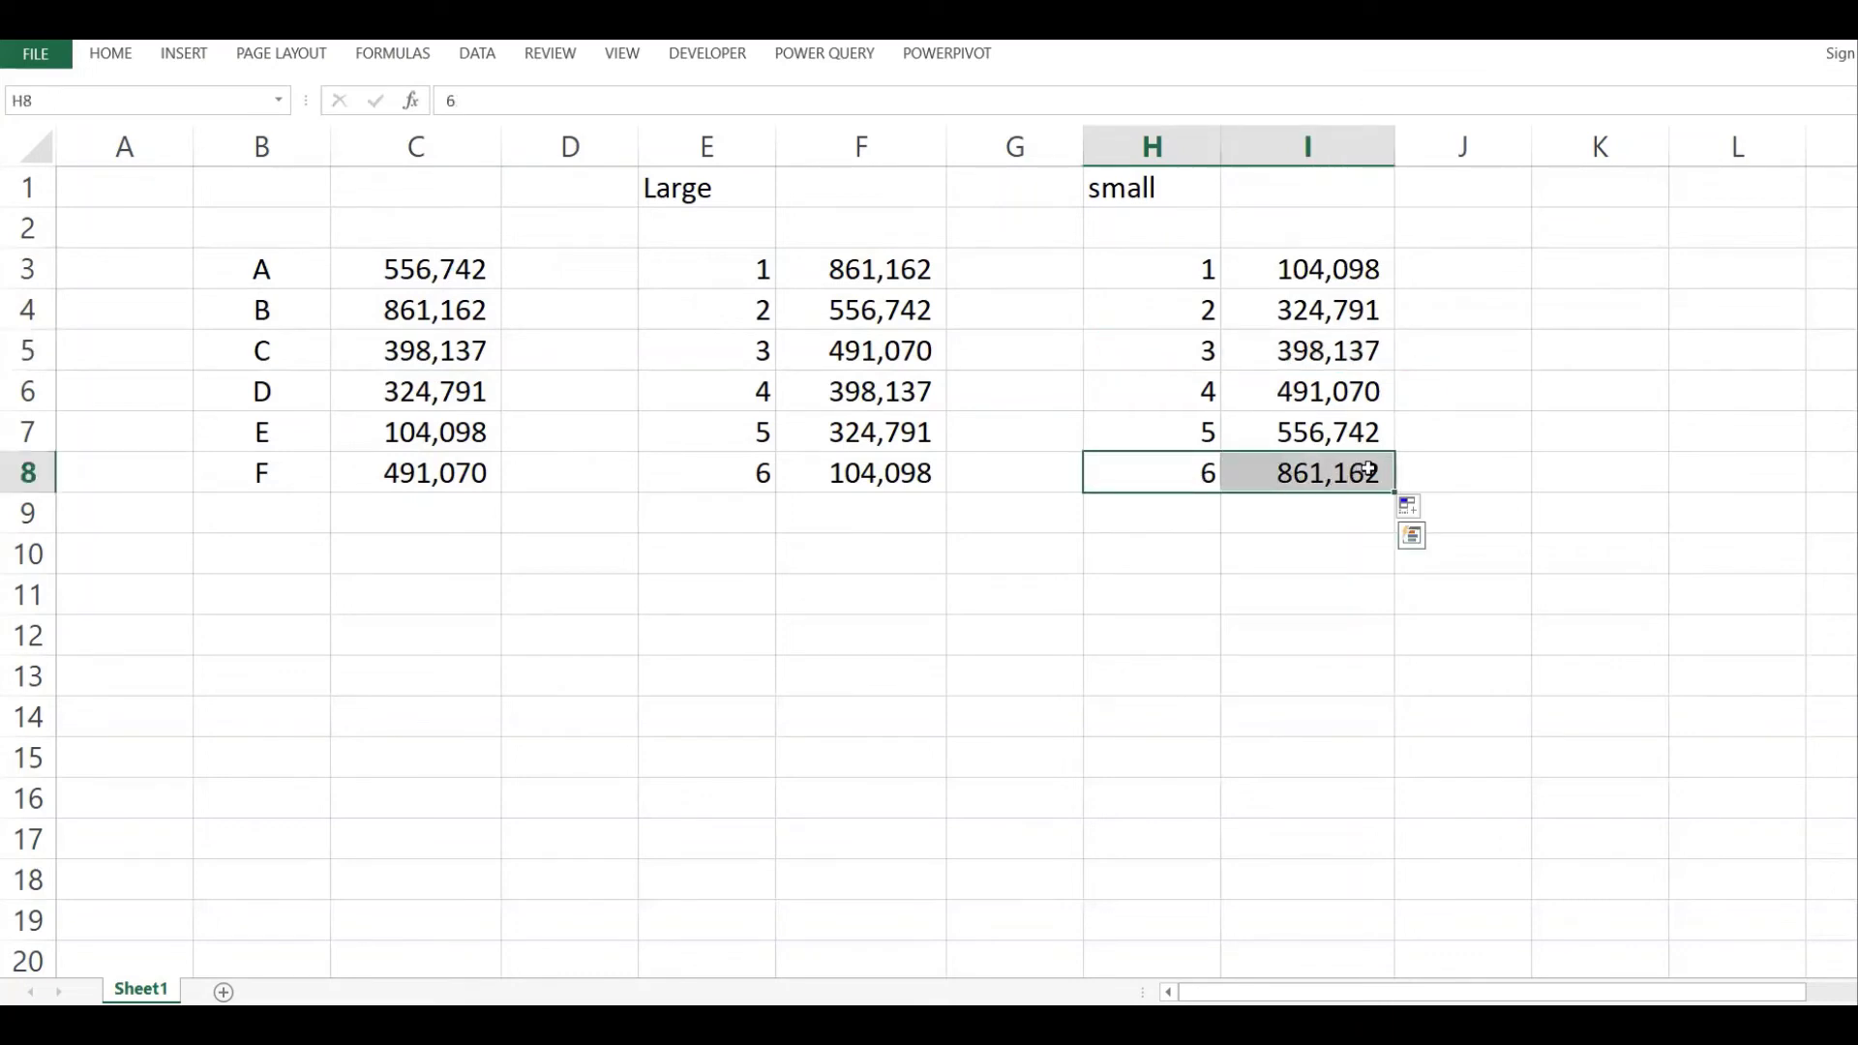
left_click(1368, 470)
left_click_drag(1310, 266, 1302, 468)
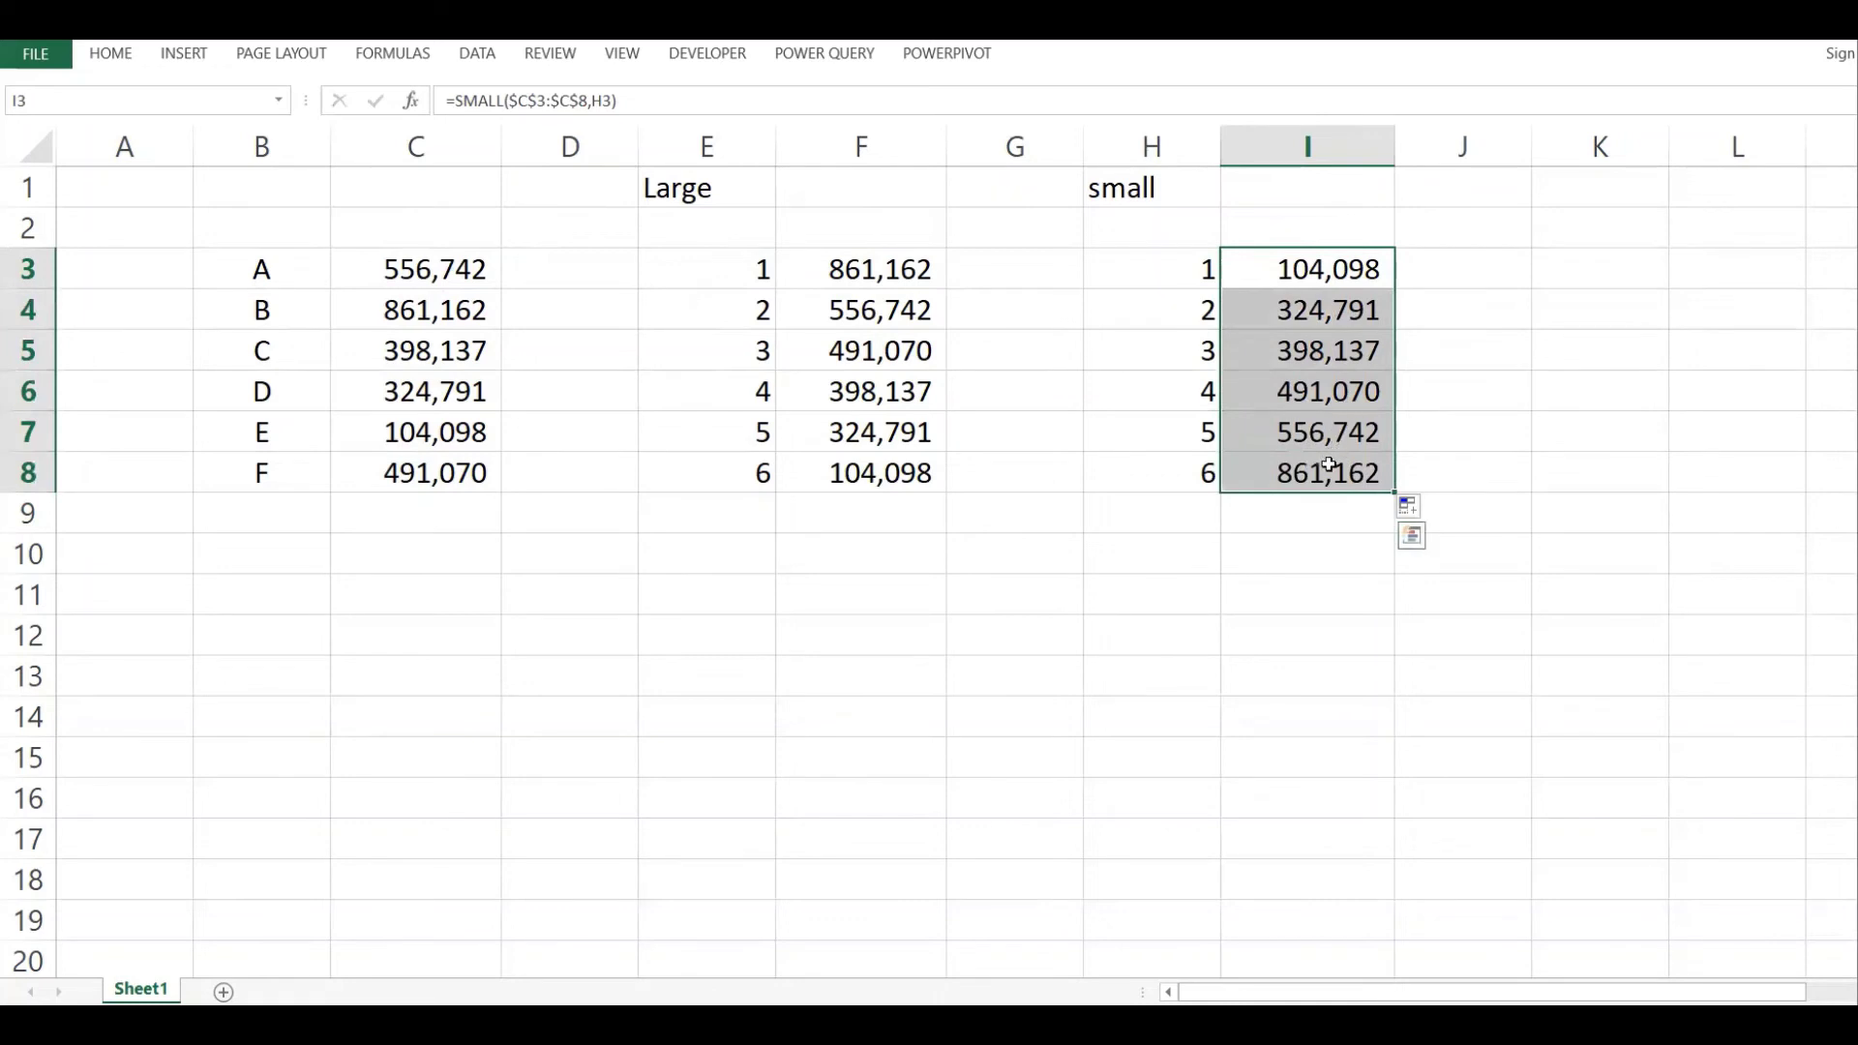
left_click(1329, 466)
Compare the LARGE formula in F3 with the SMALL formula in I3 and their rank cells.
left_click(822, 254)
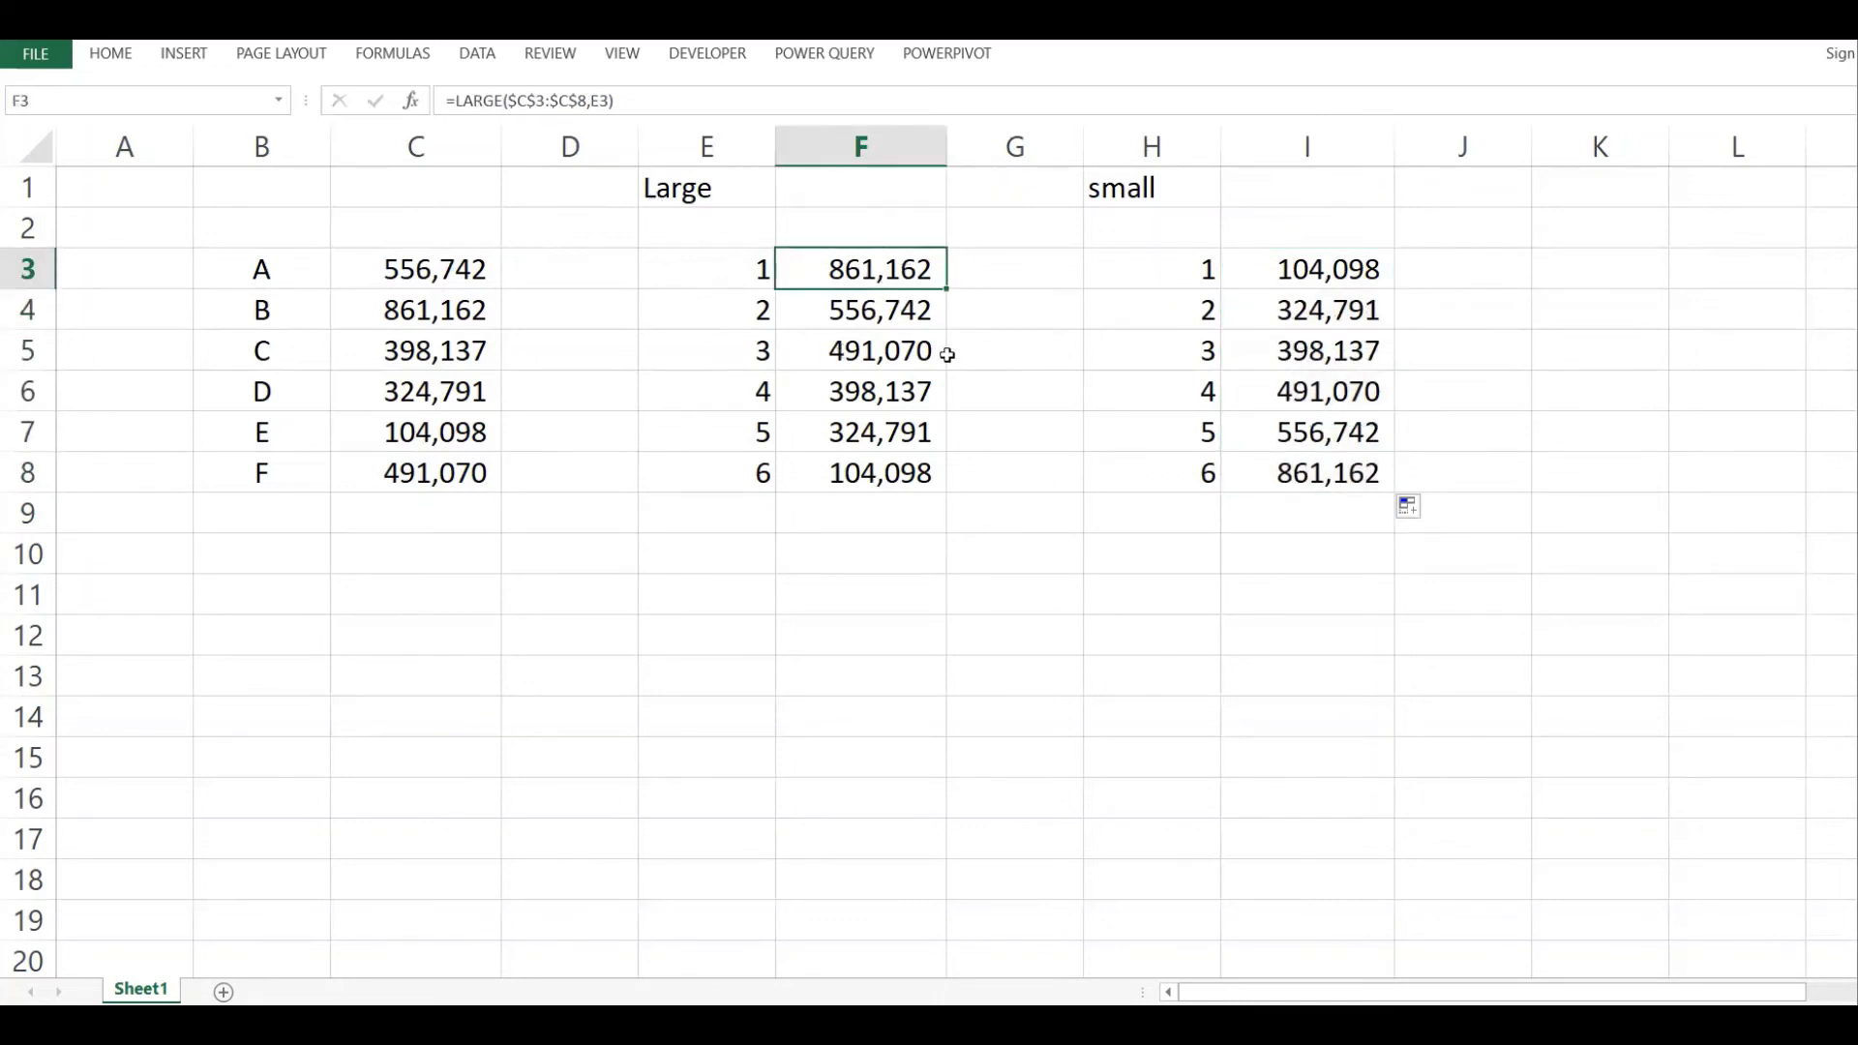
left_click(743, 271)
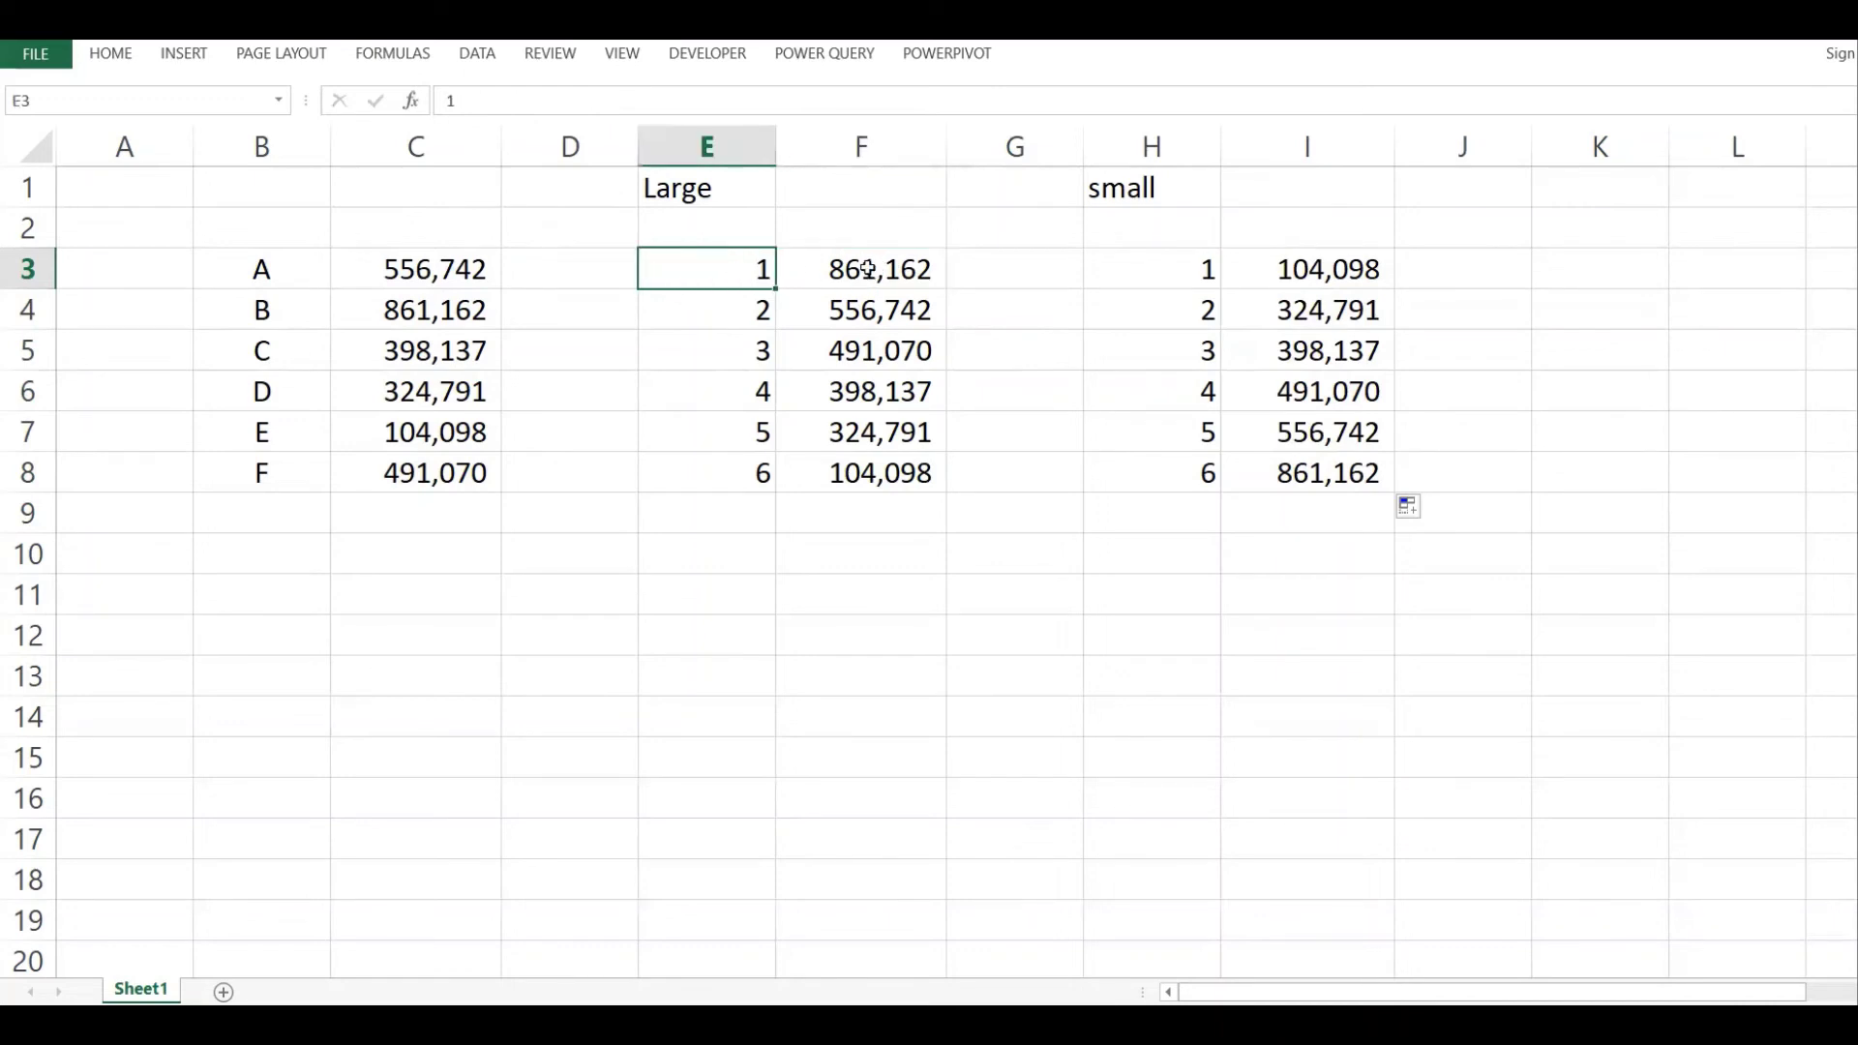
left_click(887, 267)
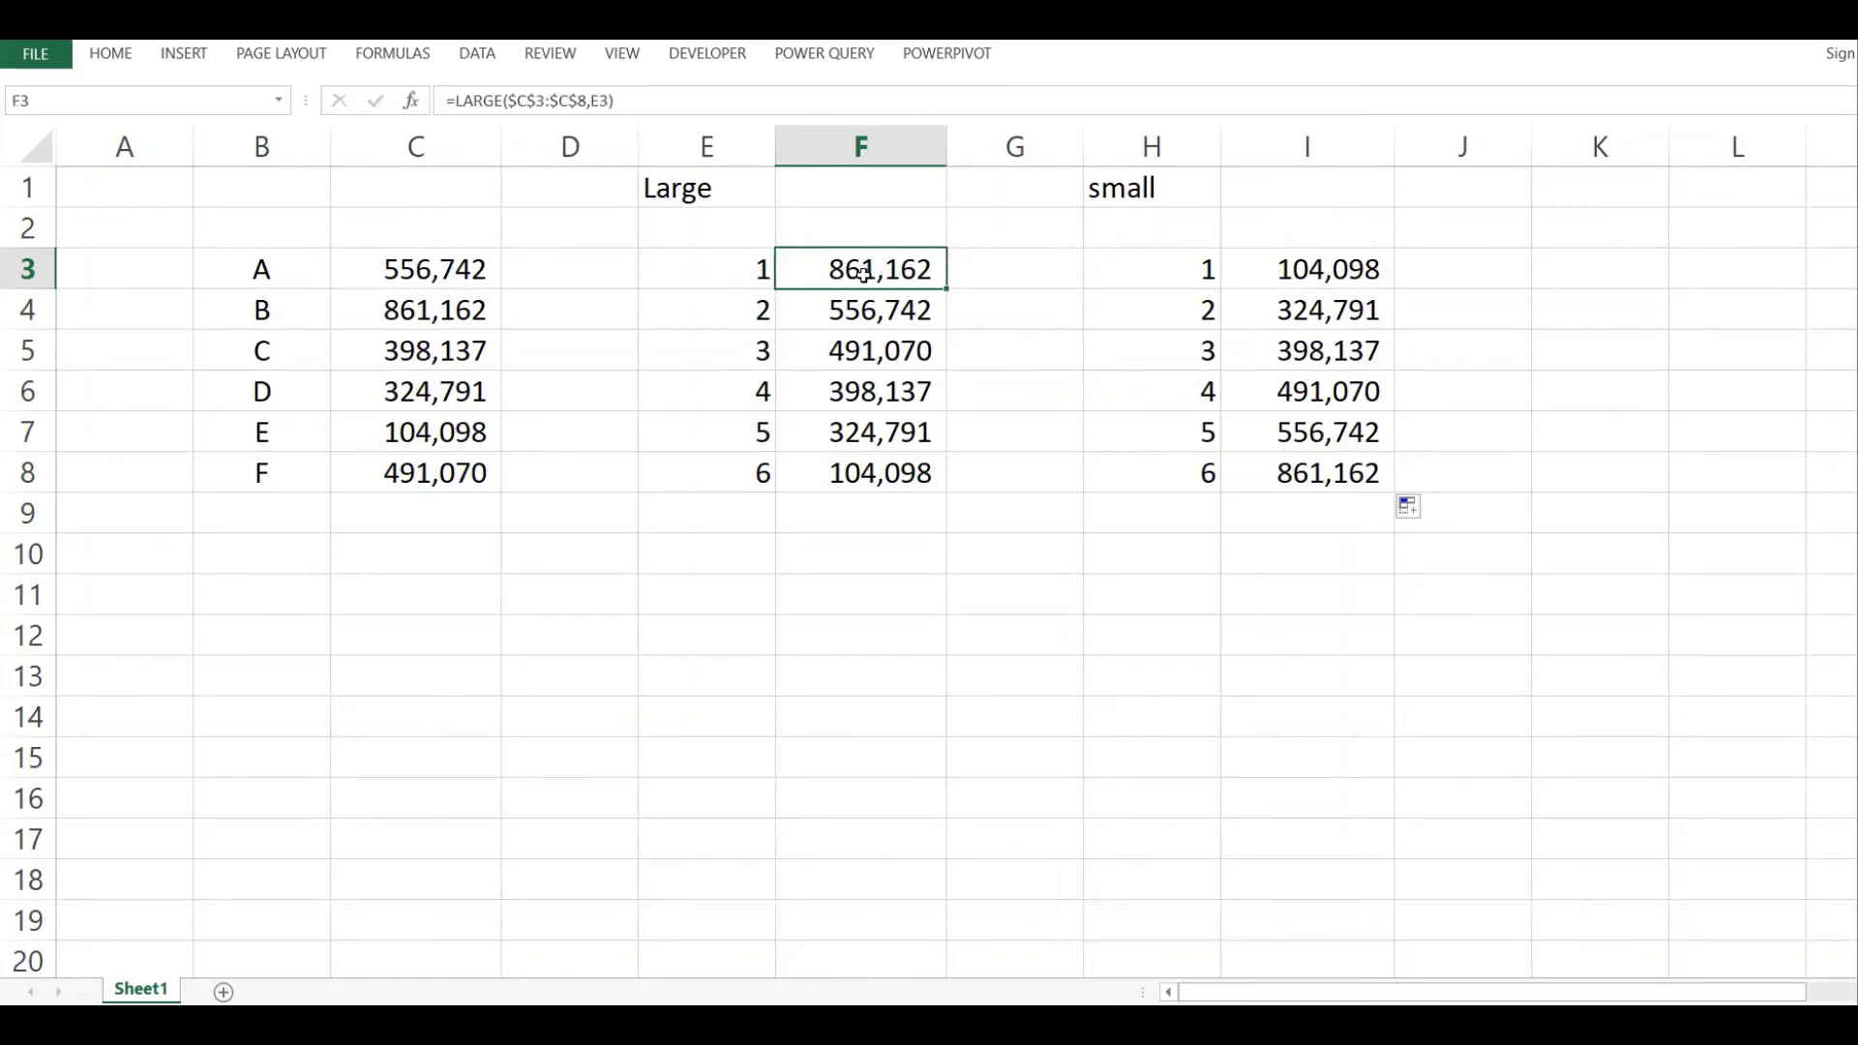
left_click(1295, 270)
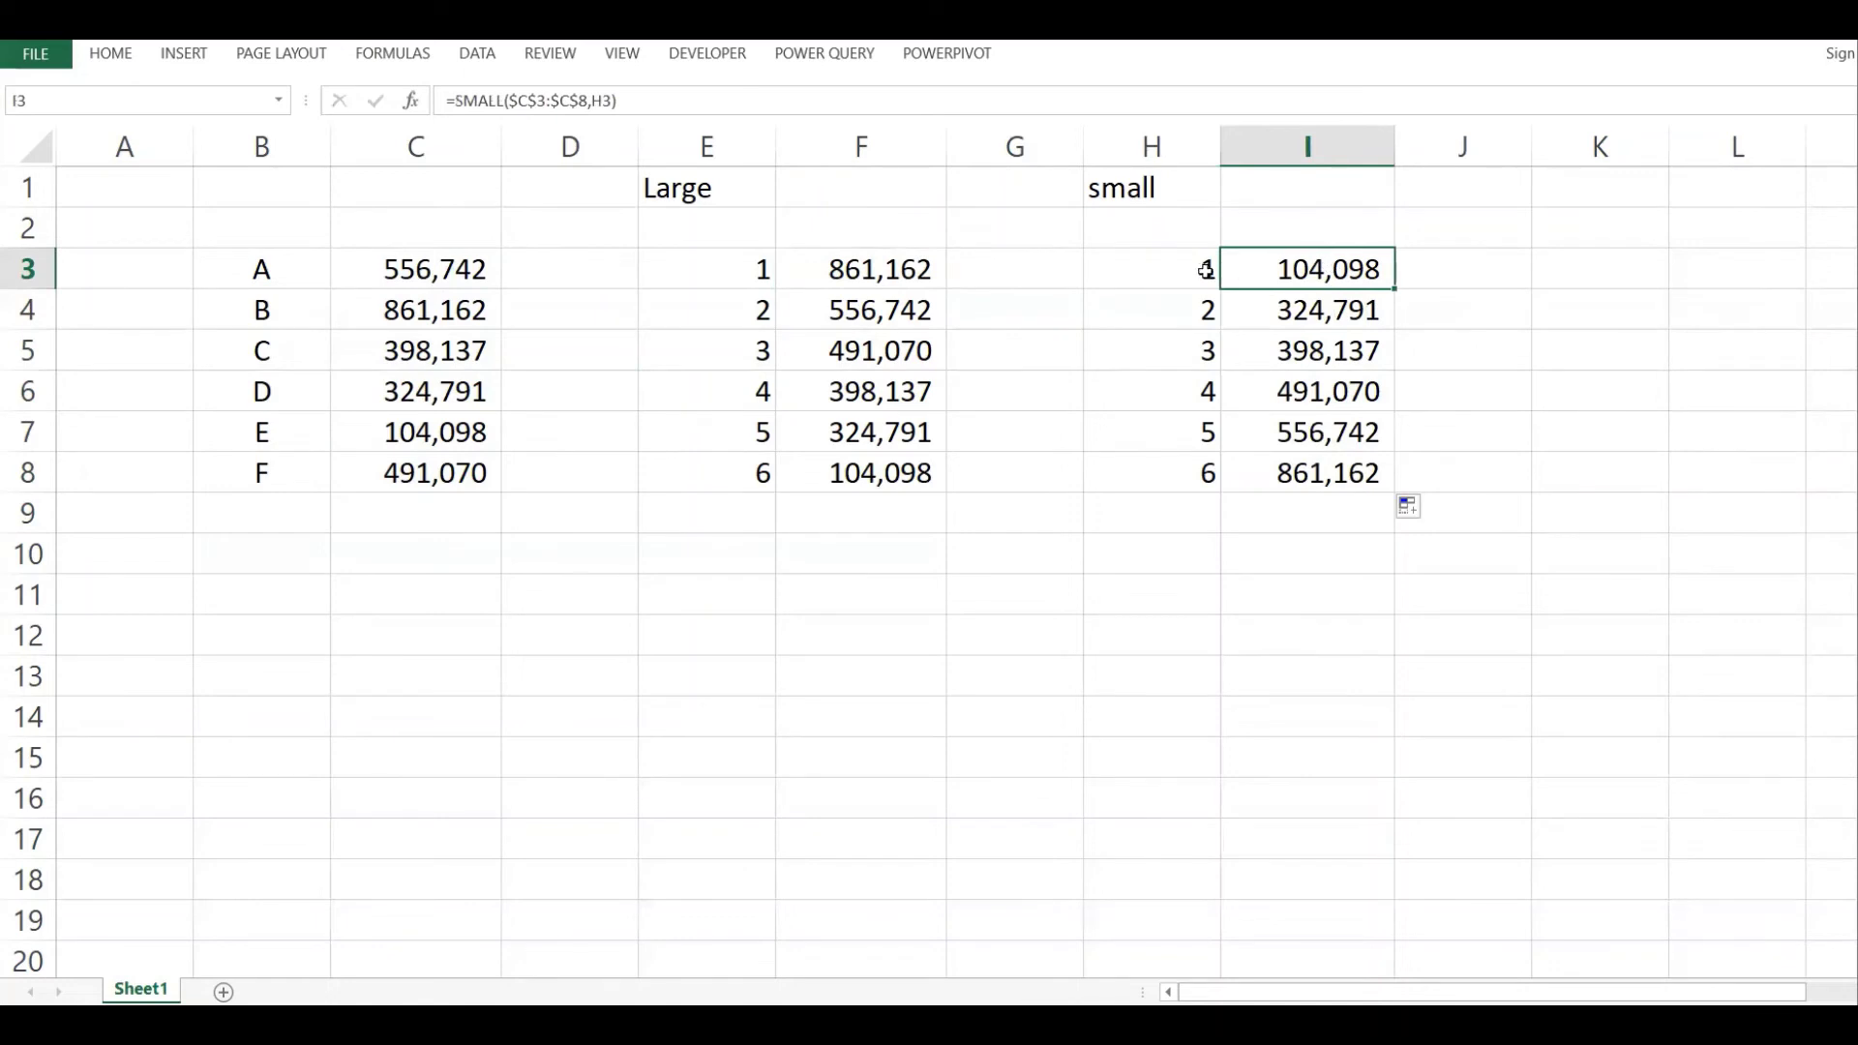
left_click(1200, 270)
left_click(1123, 188)
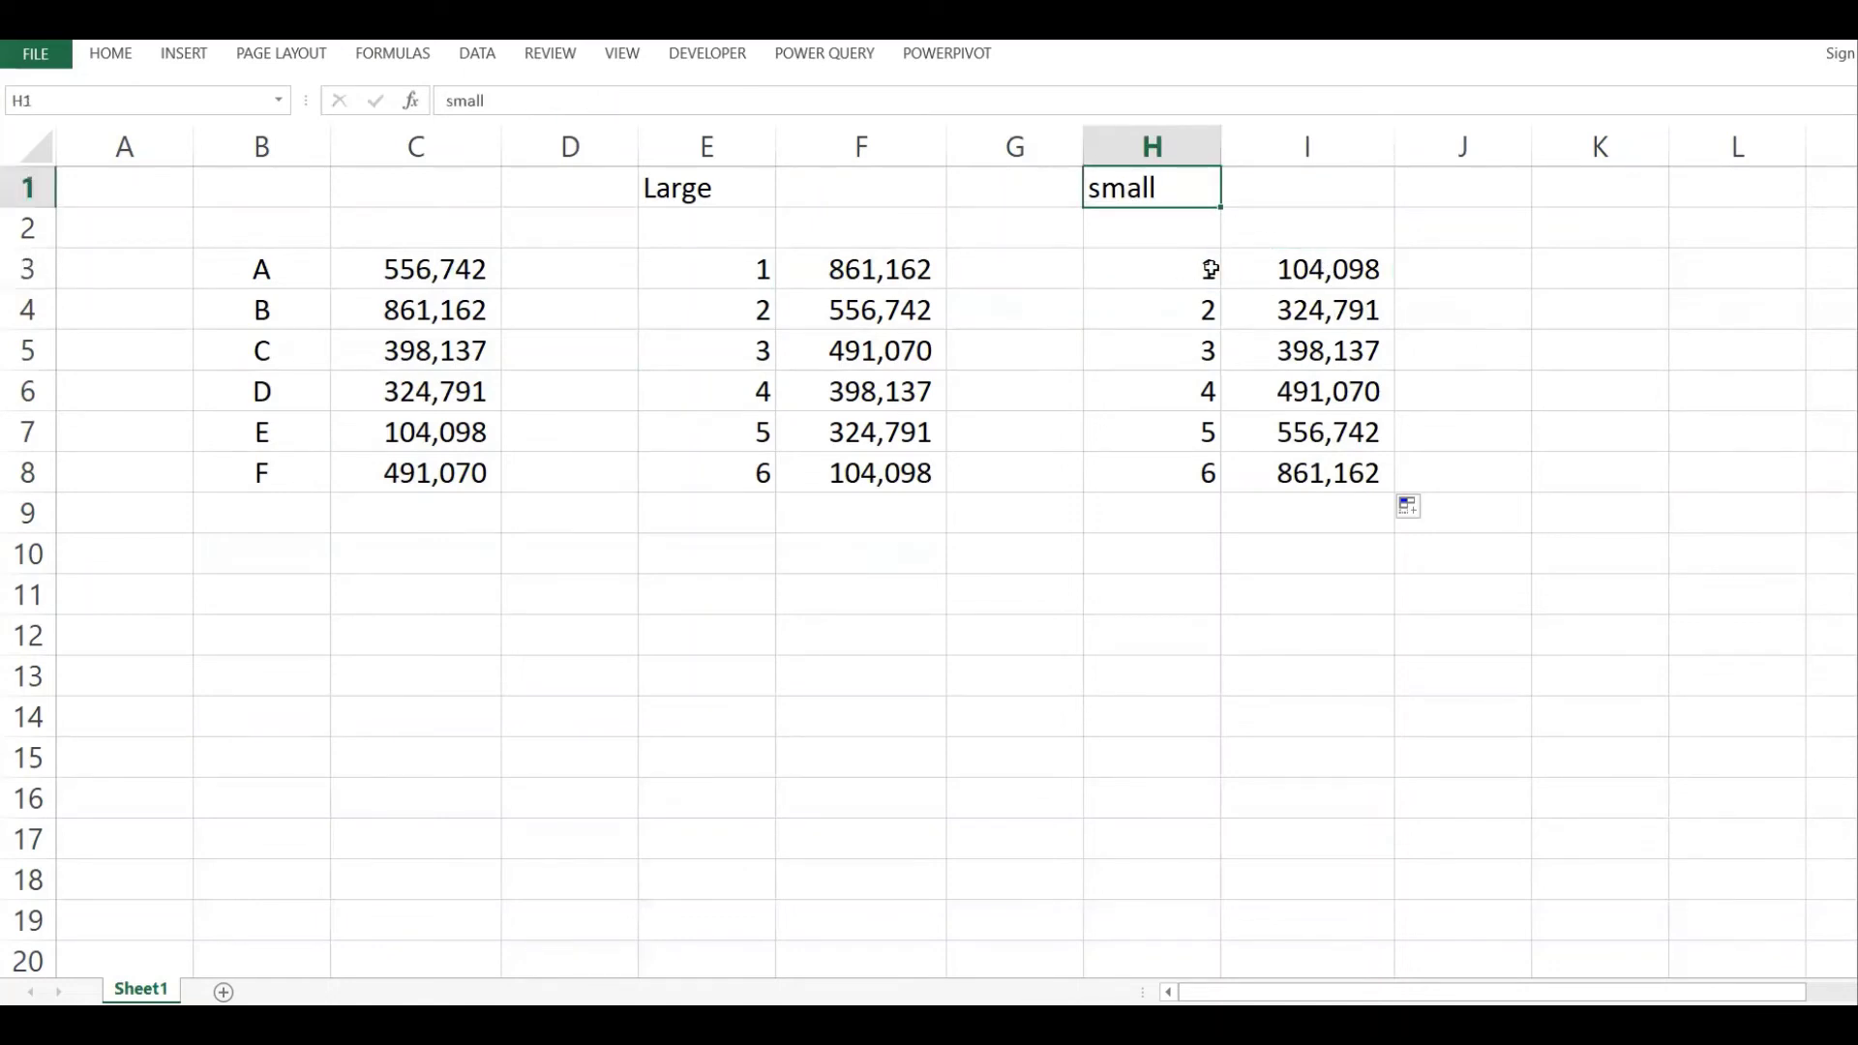
Enter =LARGE(C3:C8,4) in E12 to show the fourth-largest value 398137.
left_click(1295, 267)
left_click(694, 653)
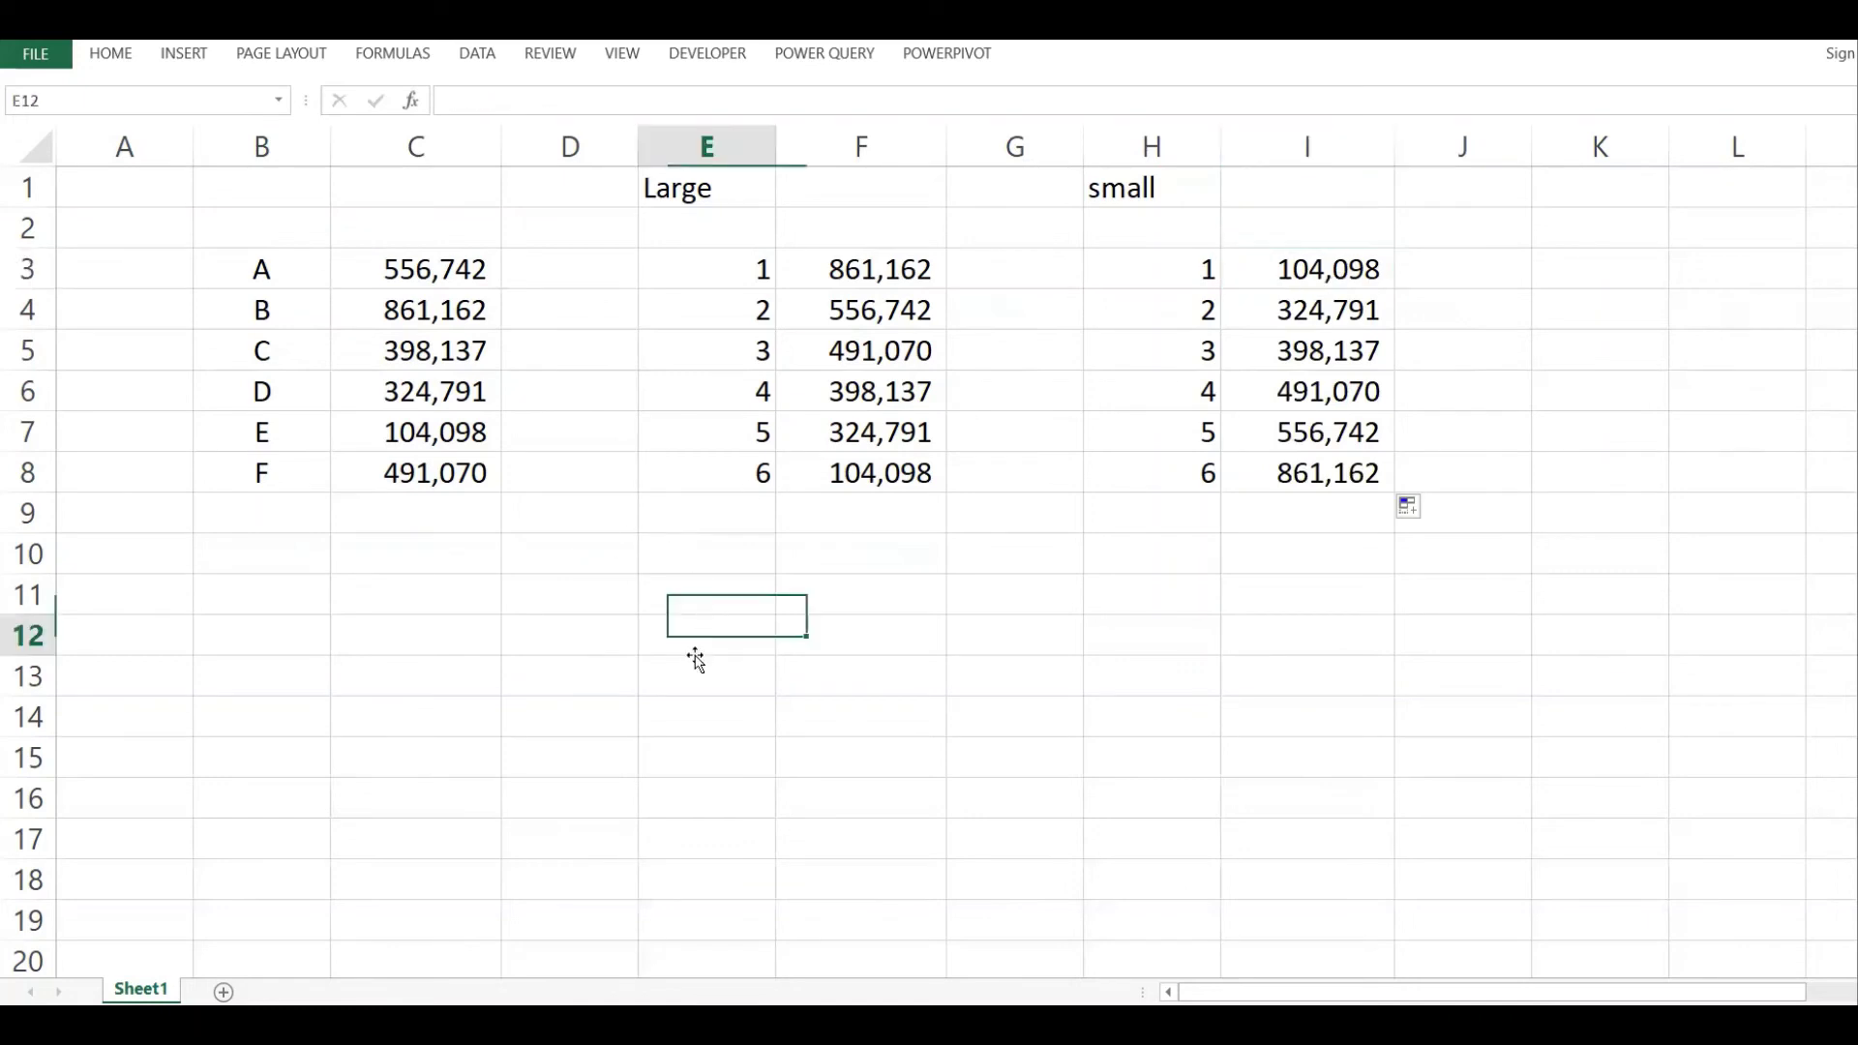
type("I")
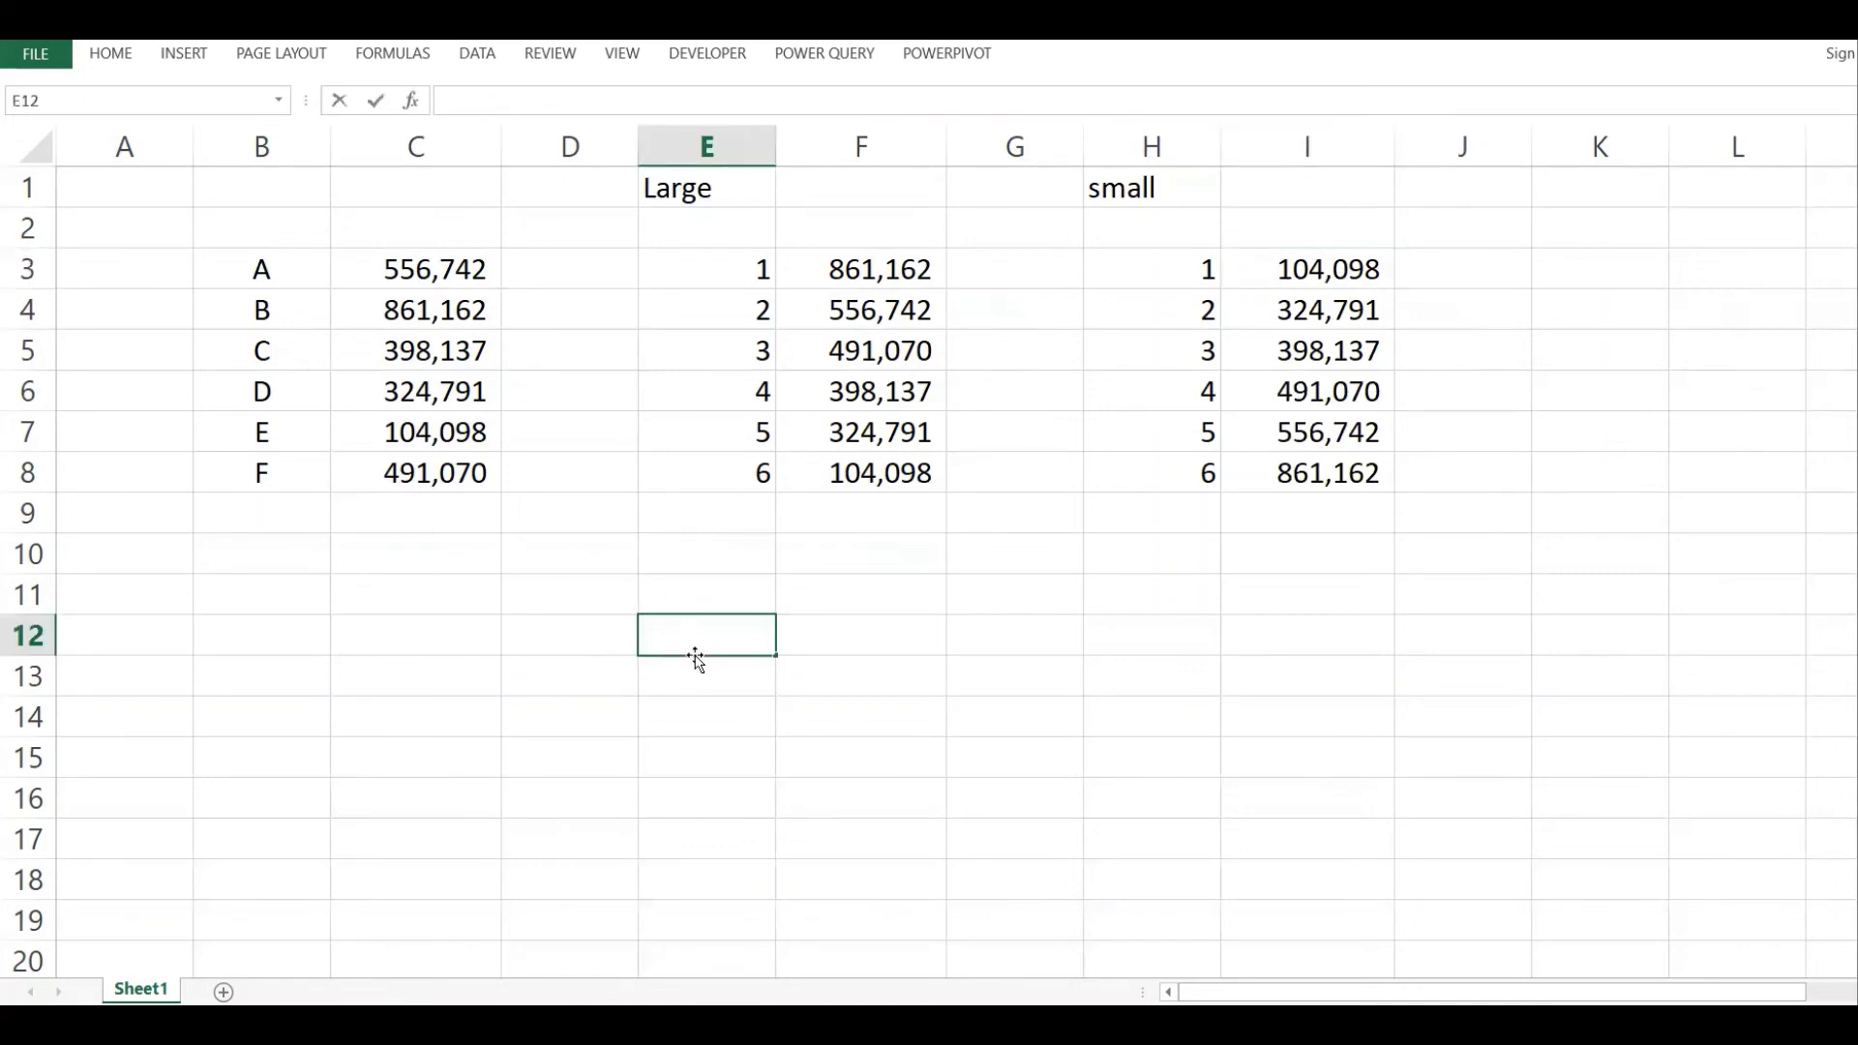
type("=large")
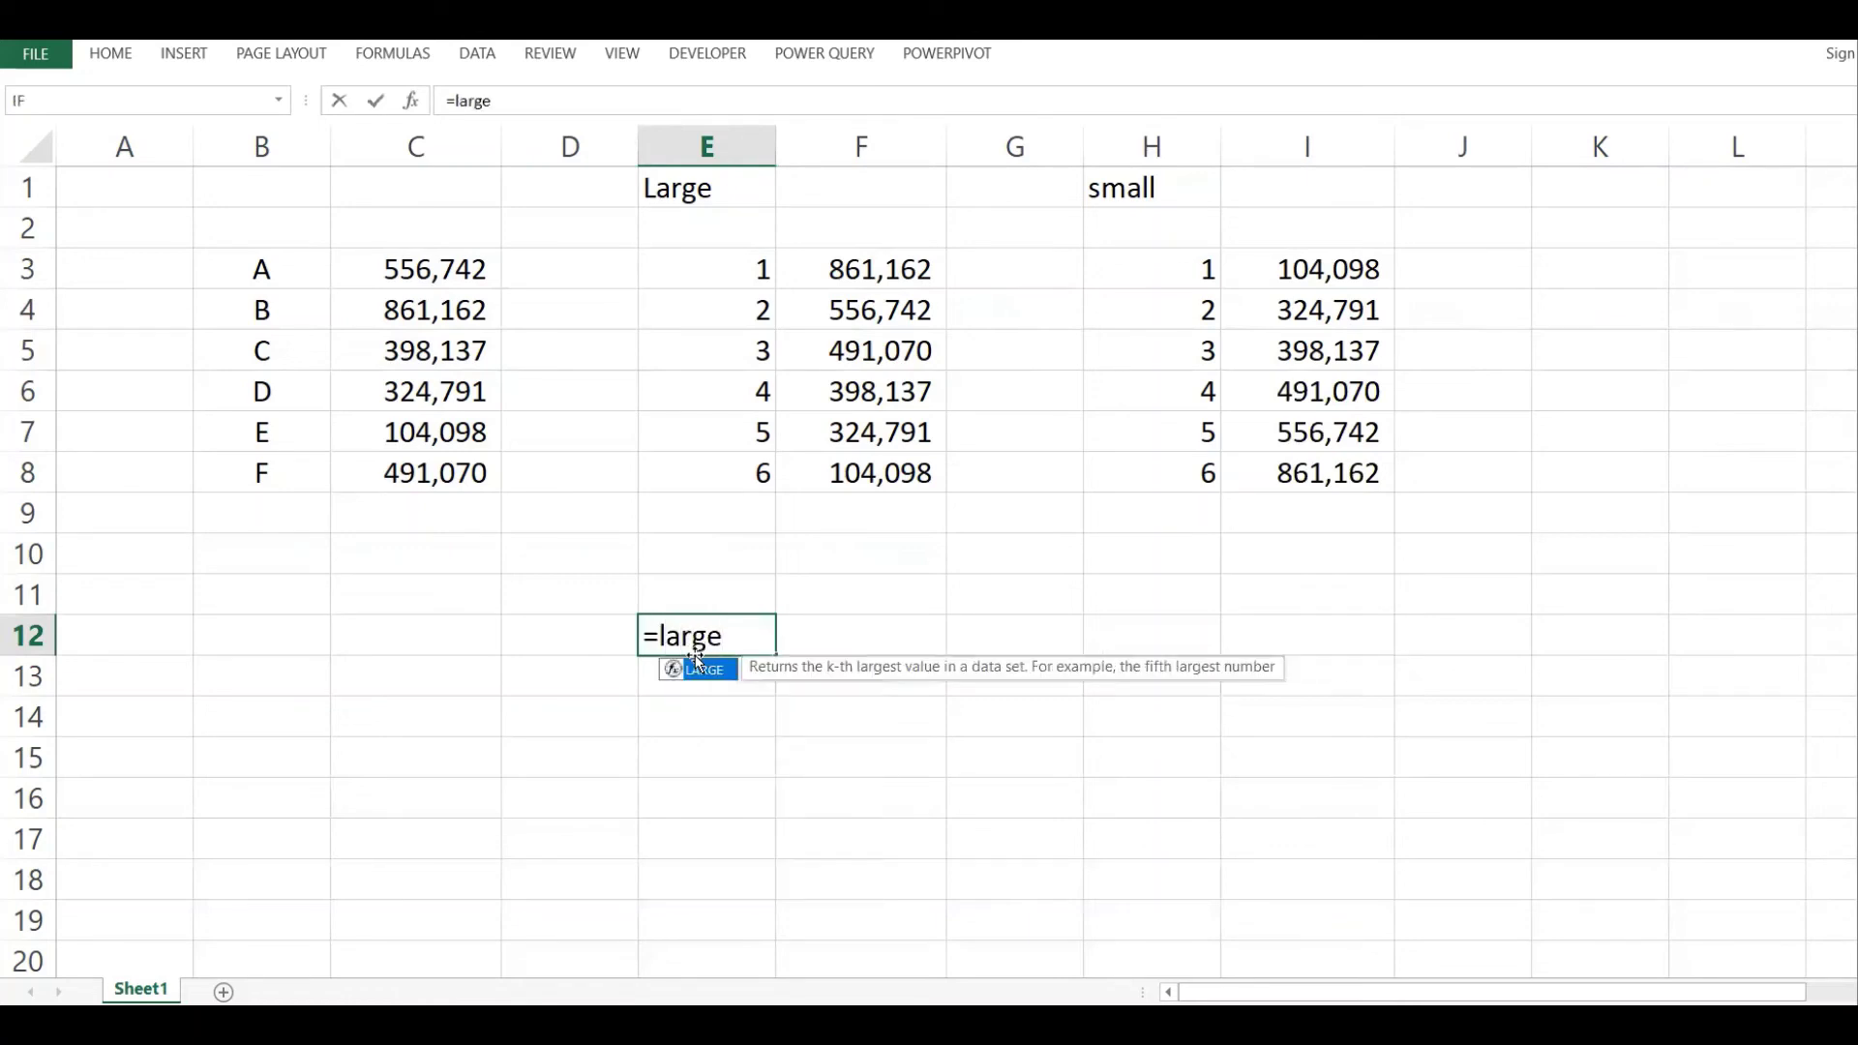
type("(")
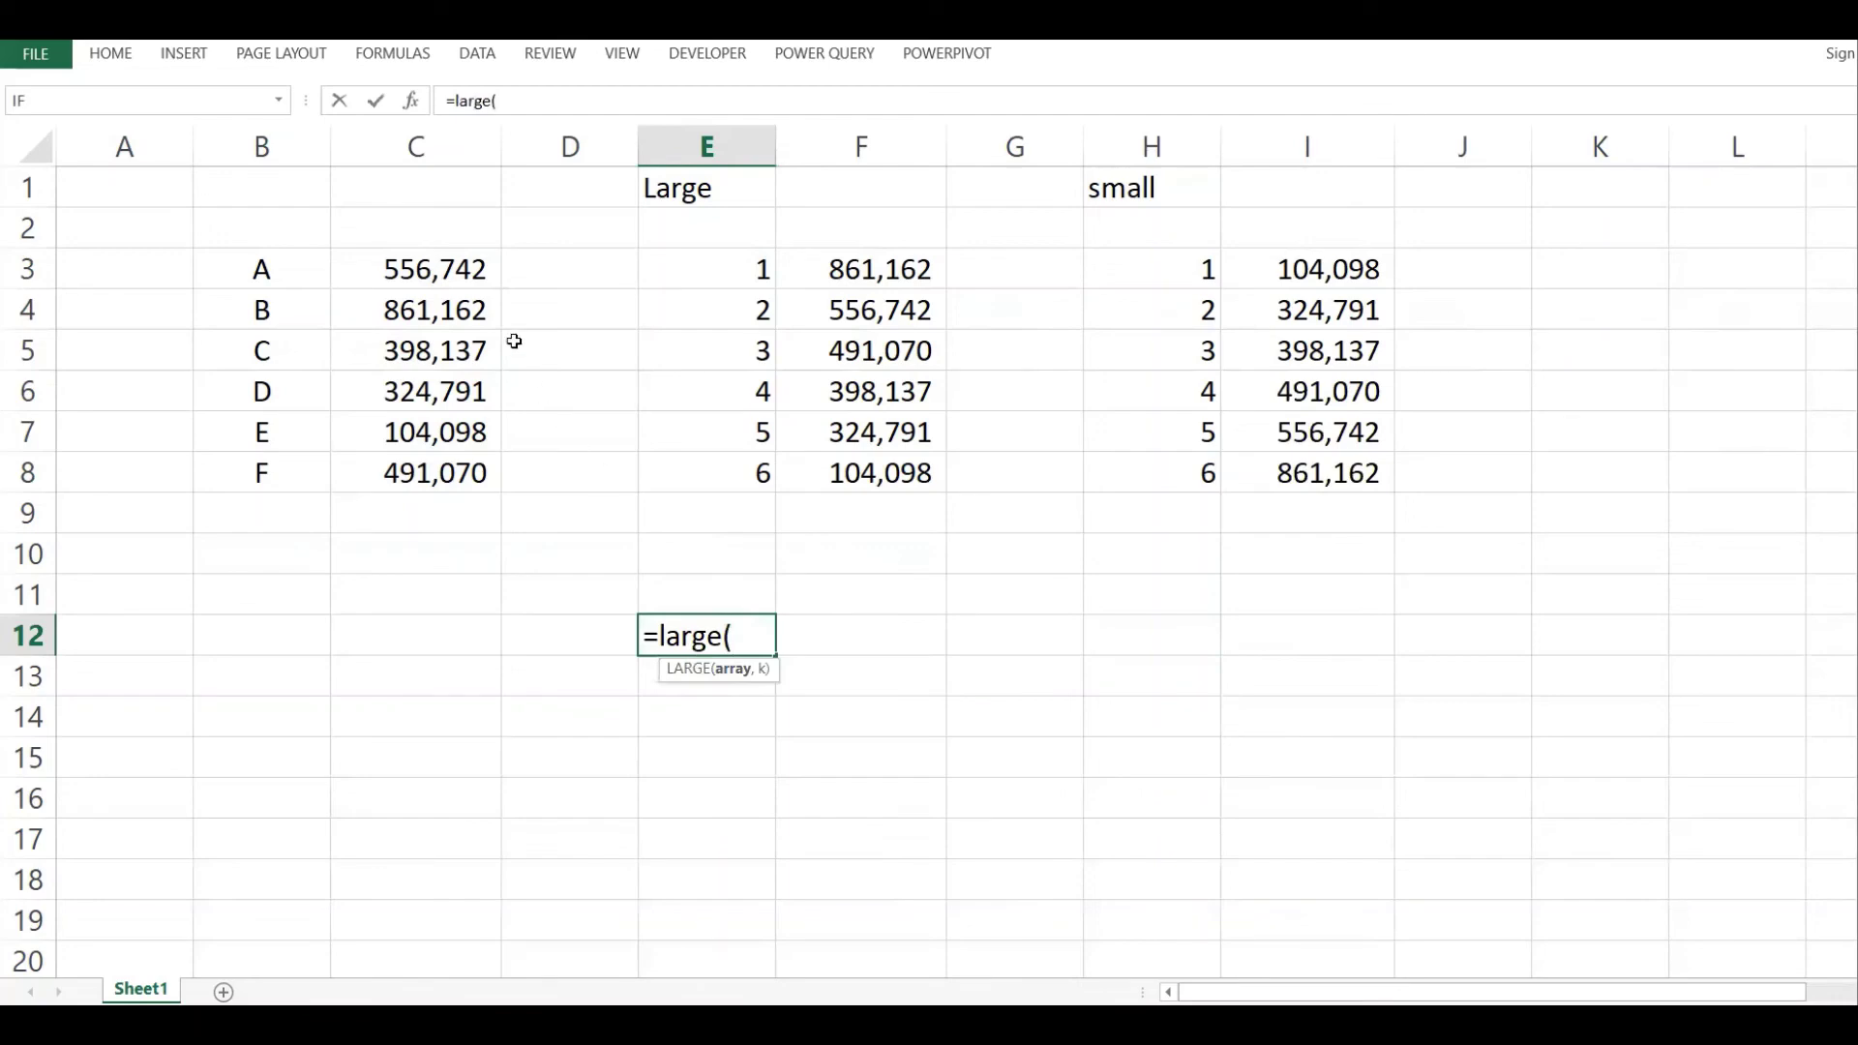
left_click_drag(460, 274, 442, 474)
type(",")
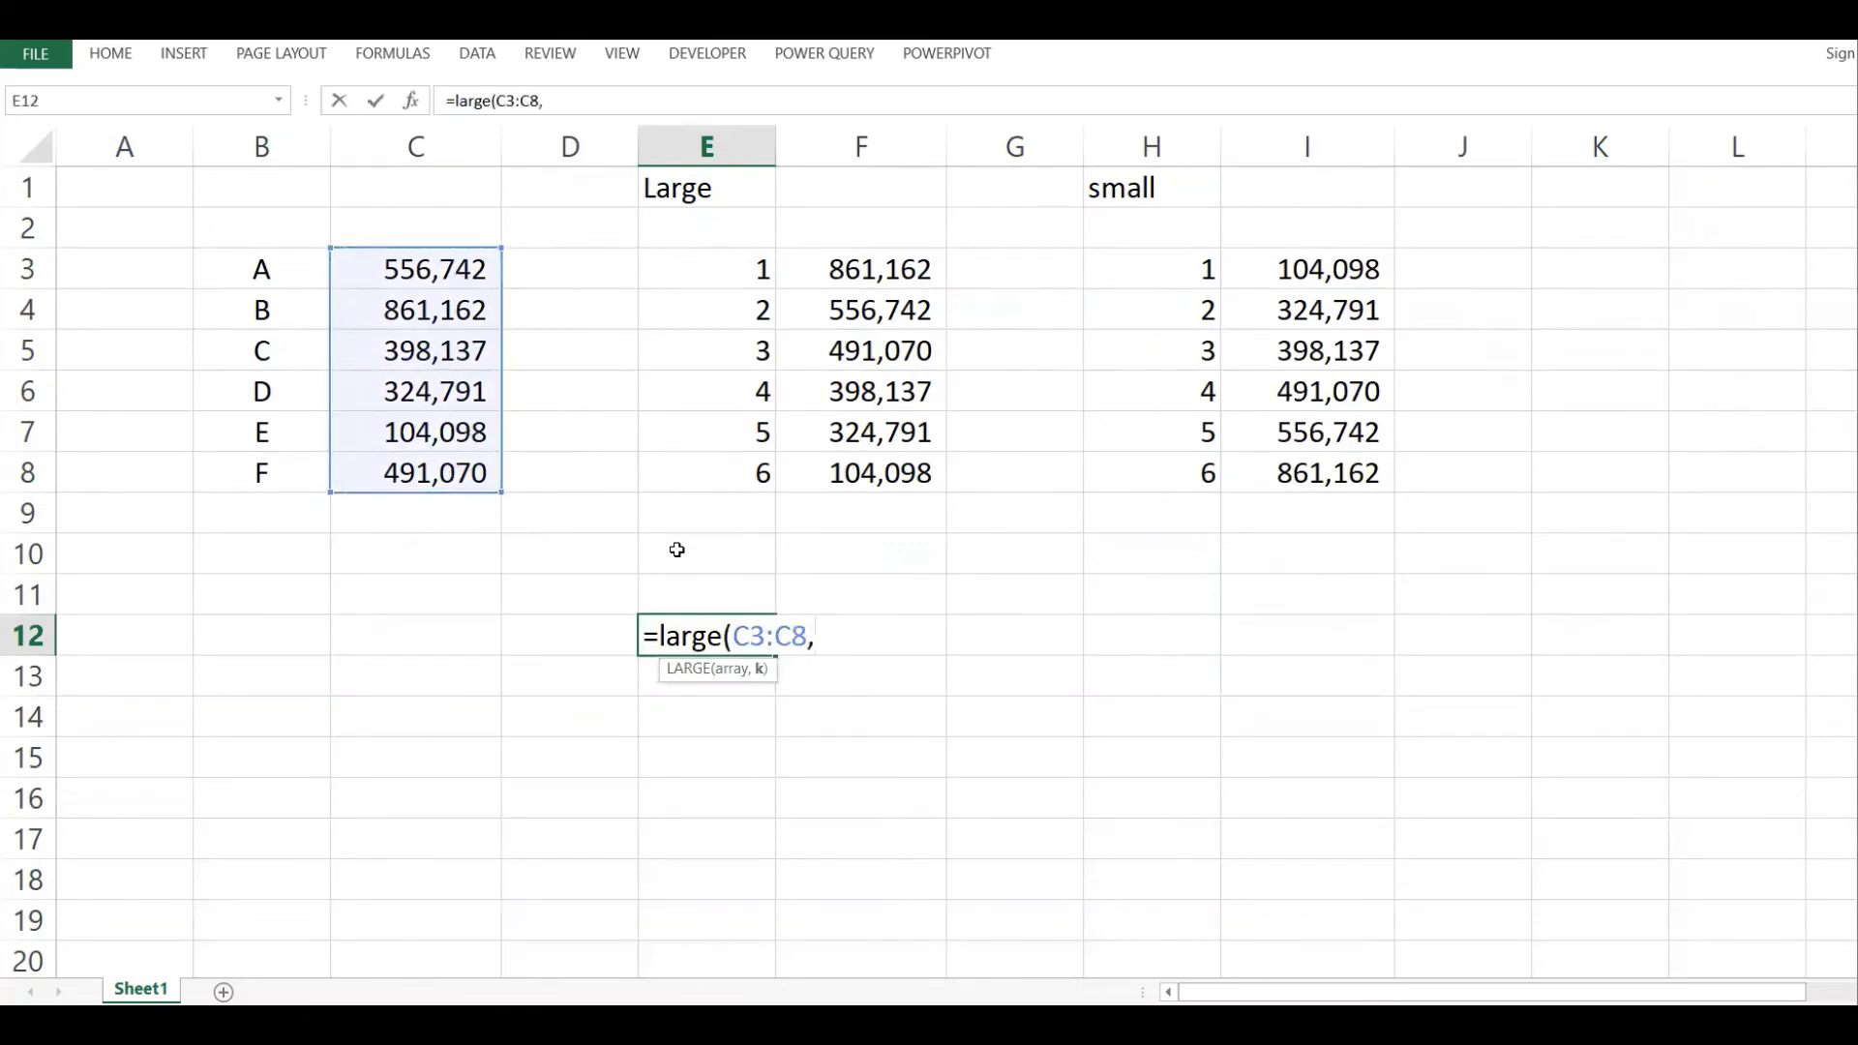
type("4)")
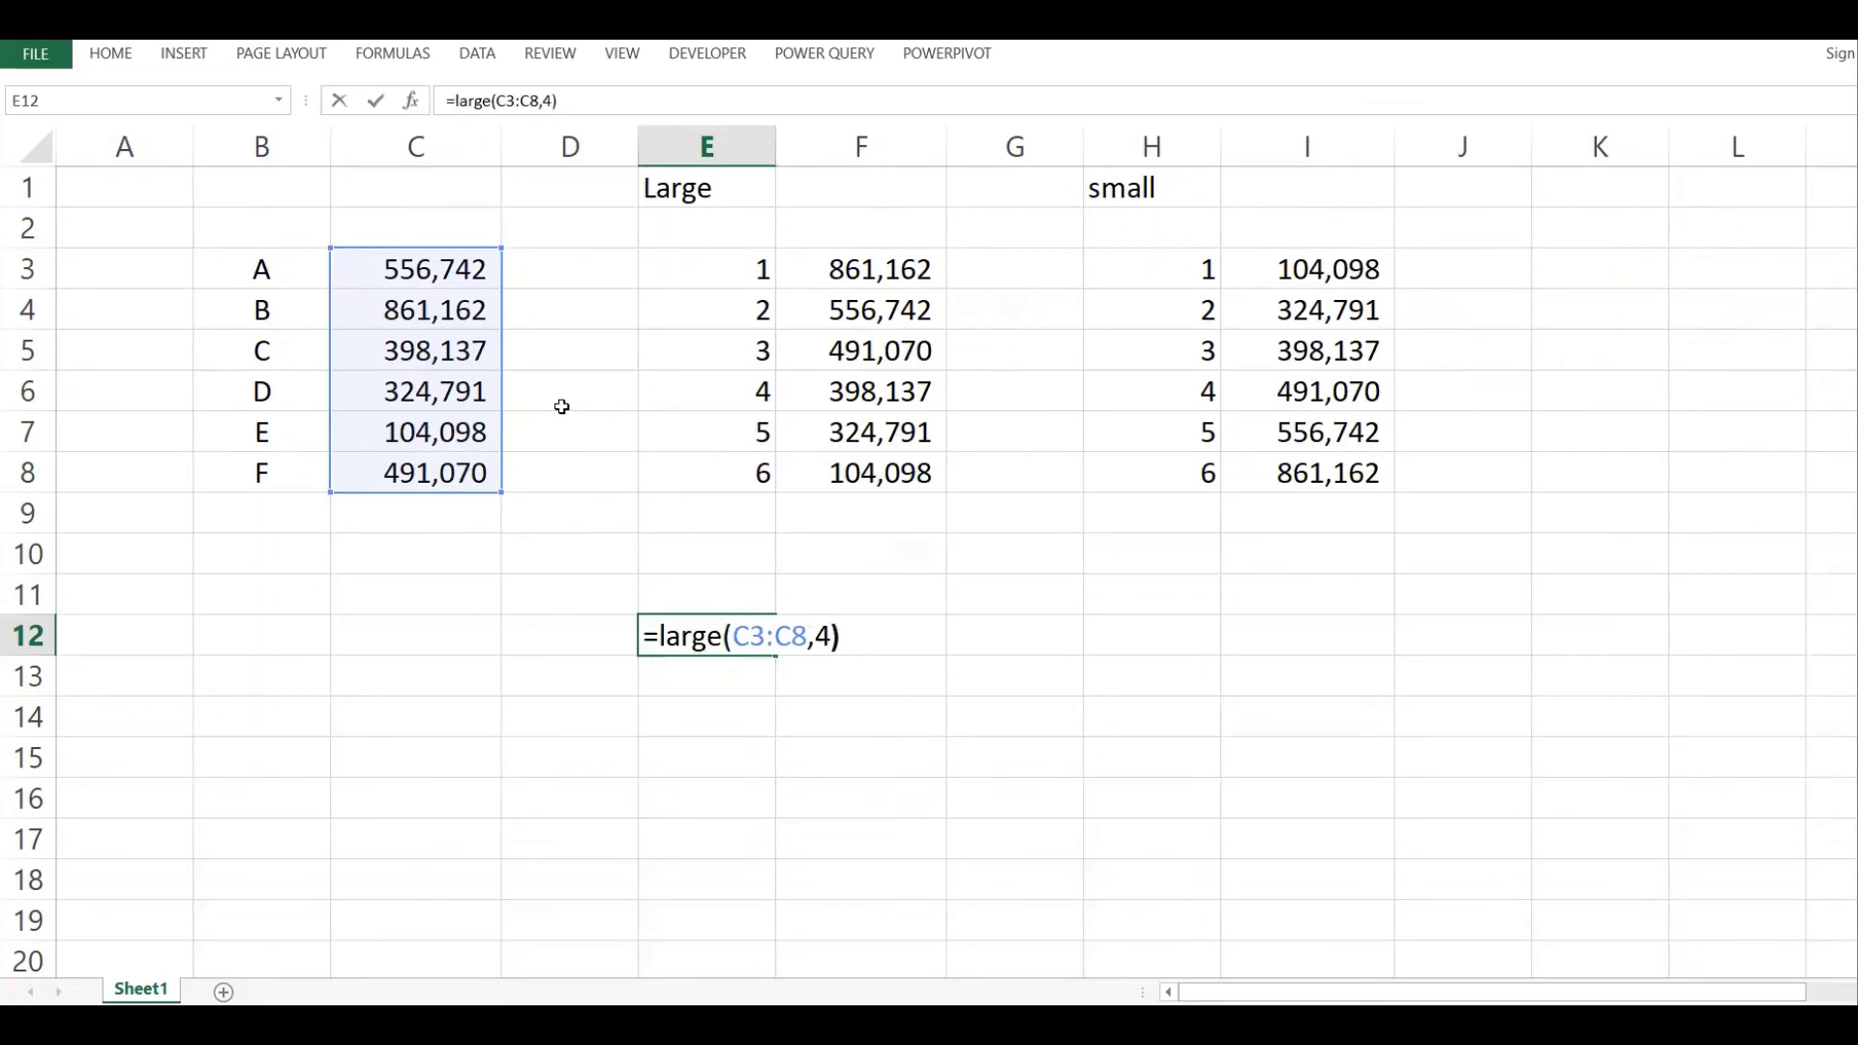
key("Return")
left_click(706, 610)
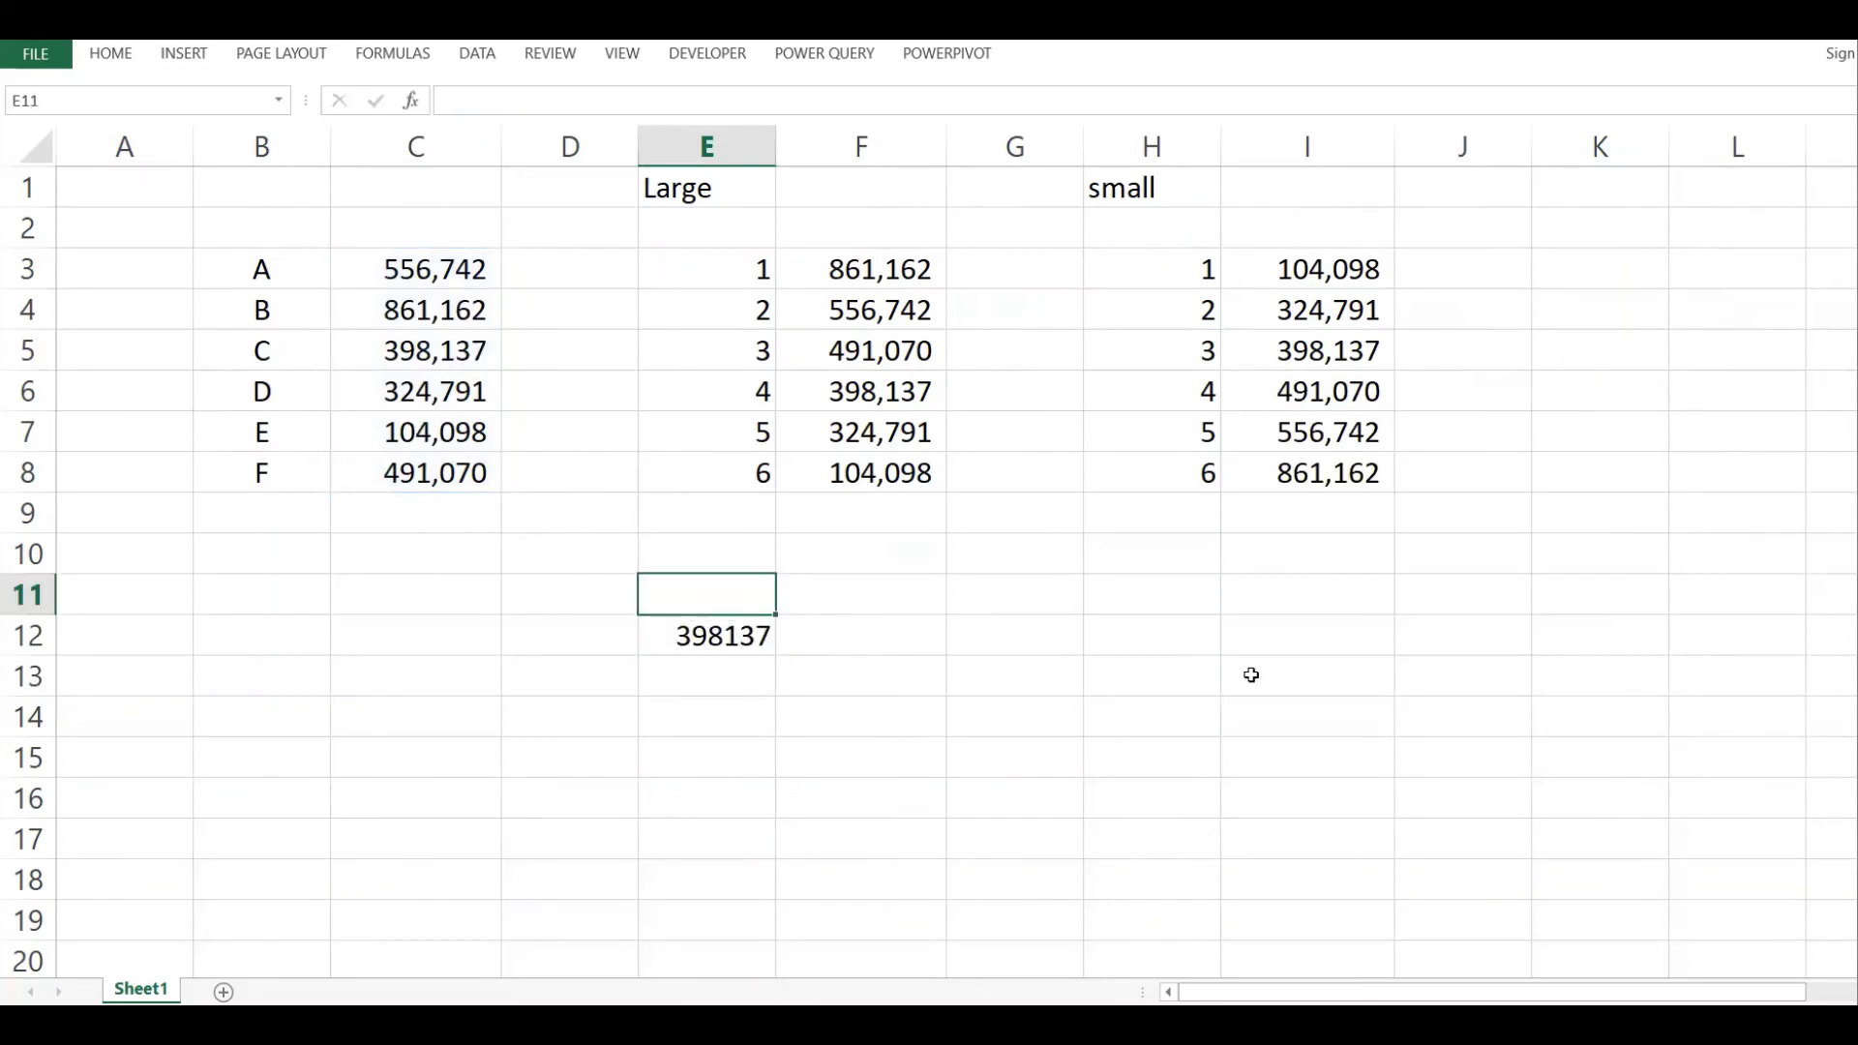
Enter =SMALL(C3:C8,4) in I12 to show the fourth-smallest value 491070.
left_click(1319, 643)
type("=small(")
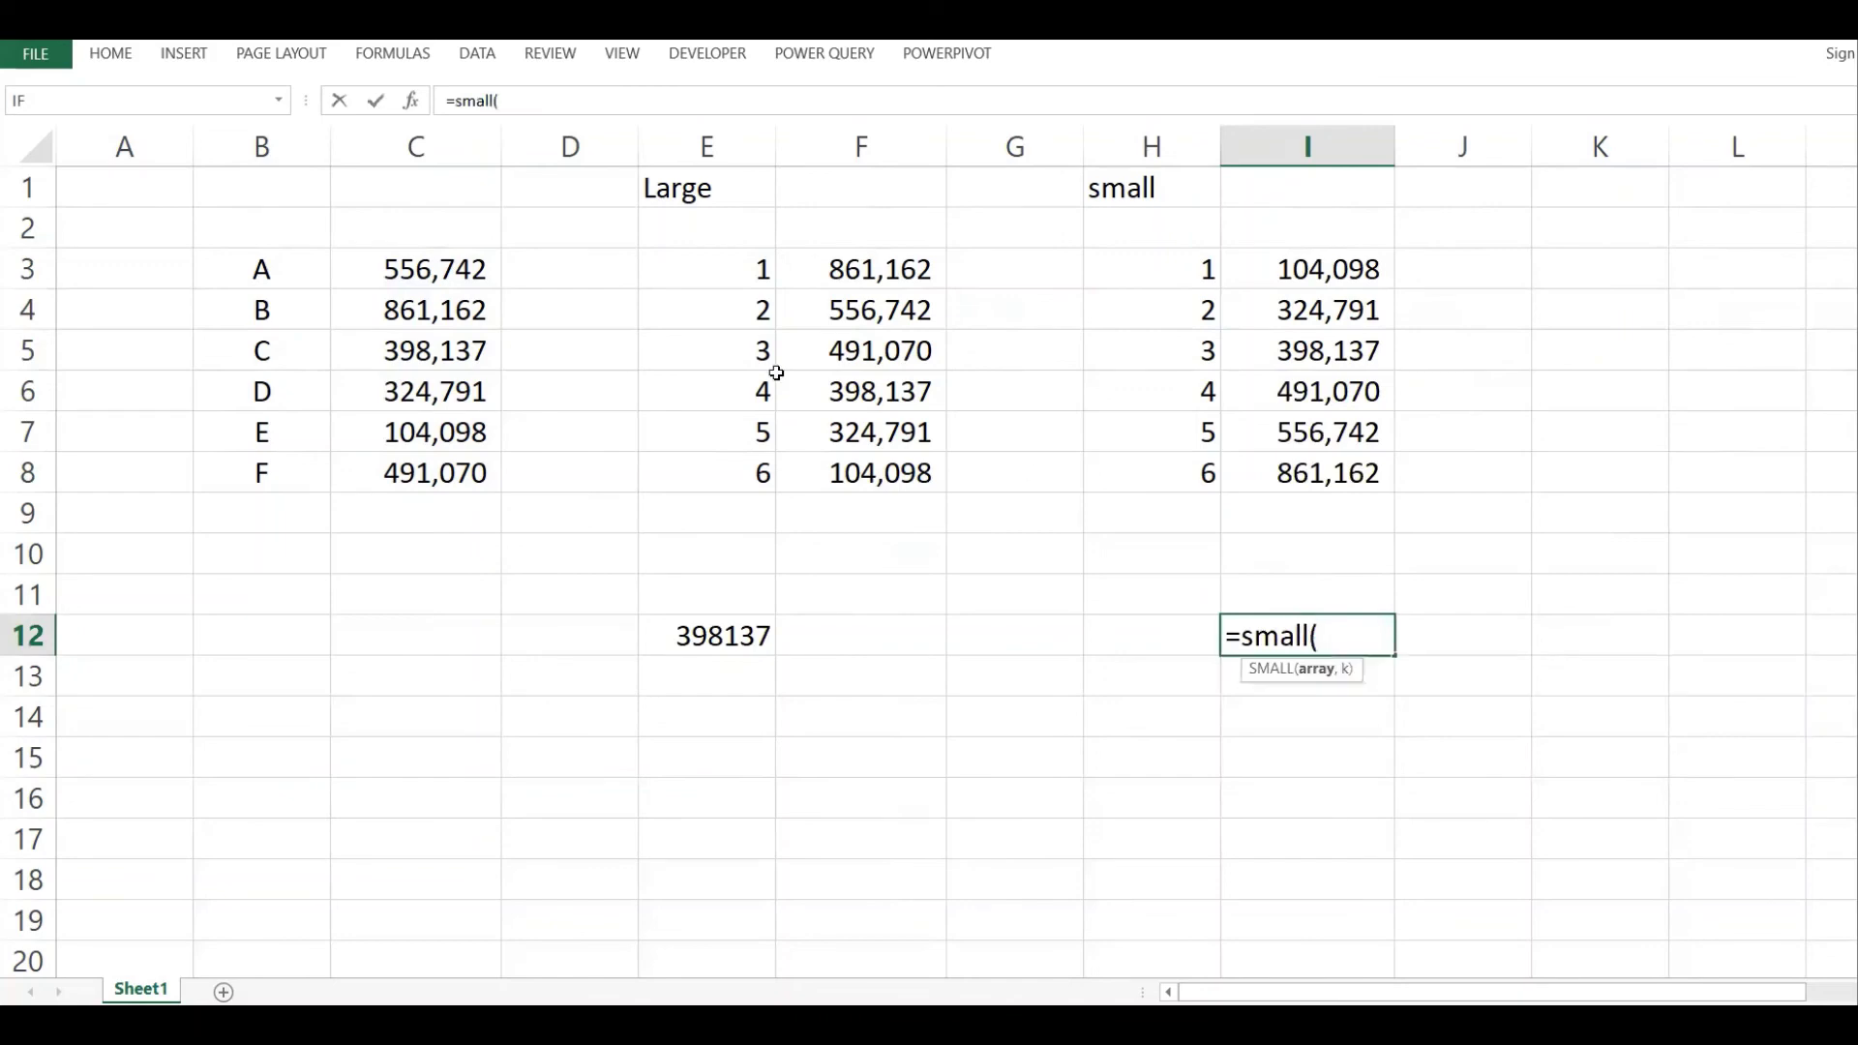
left_click_drag(444, 270, 436, 472)
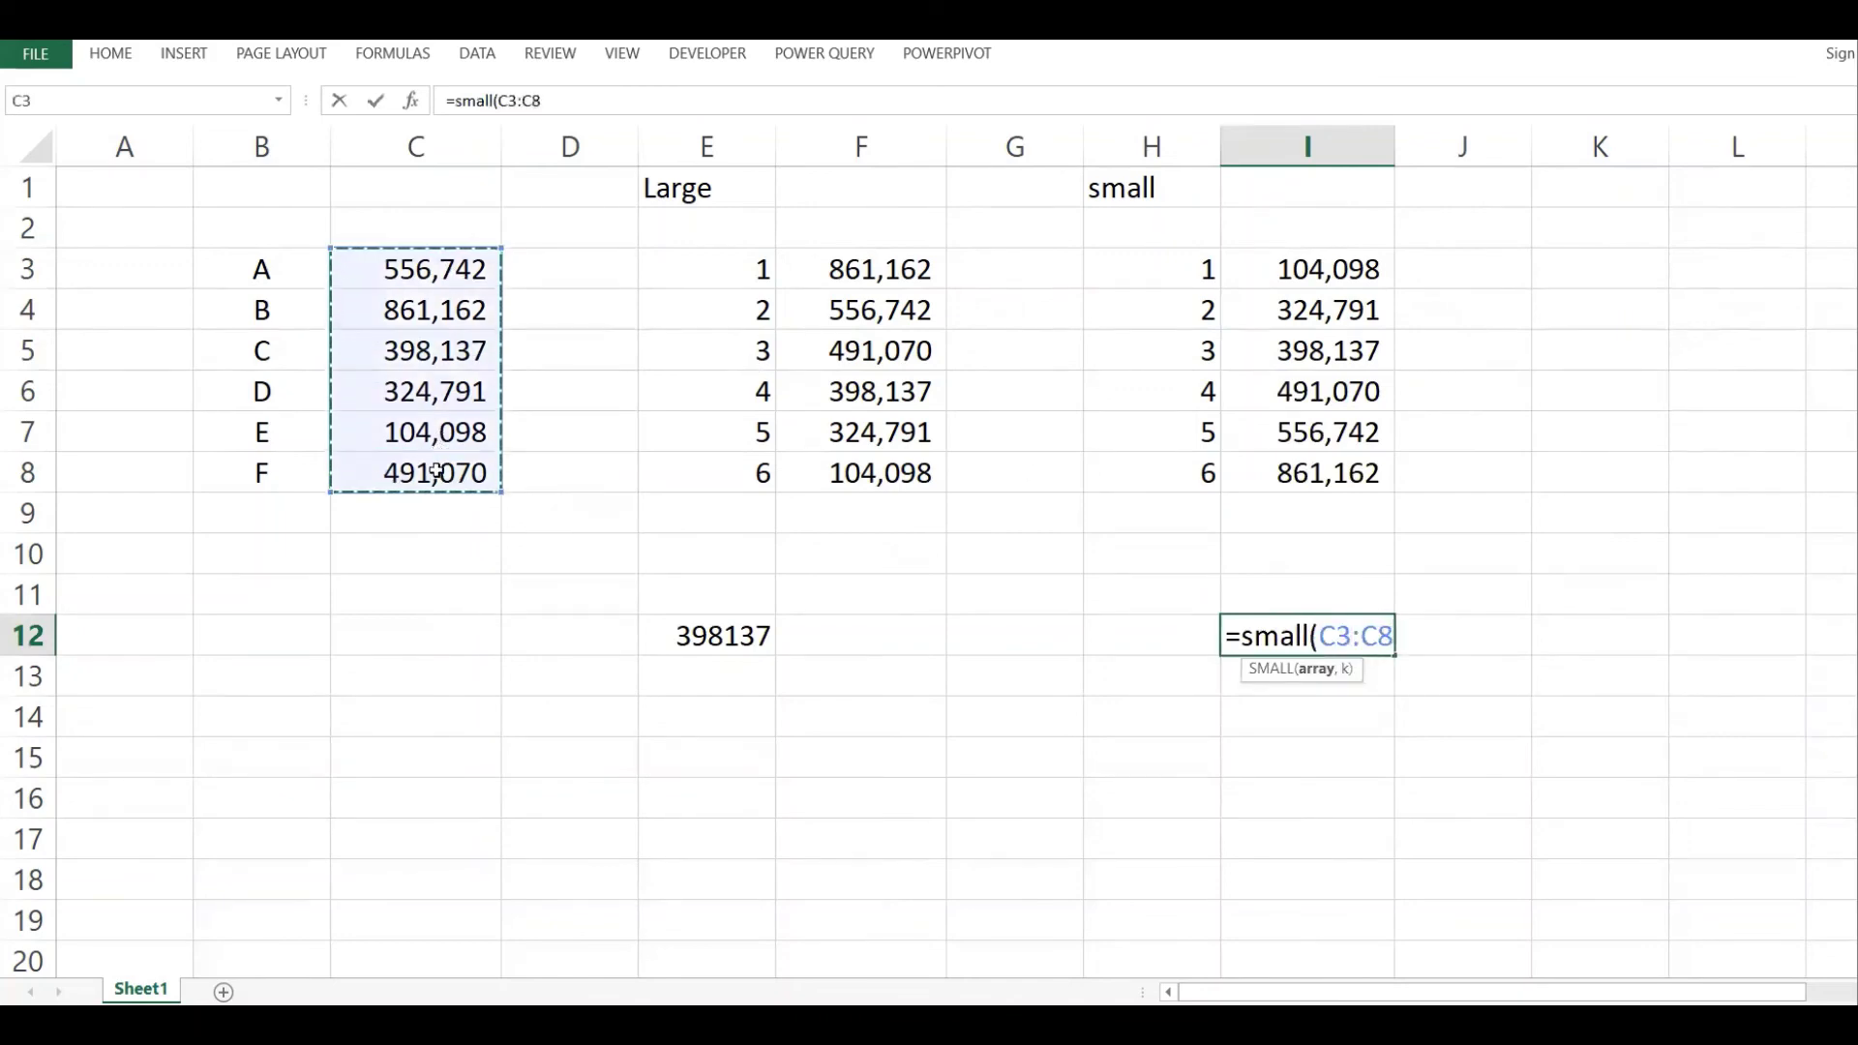
type(",")
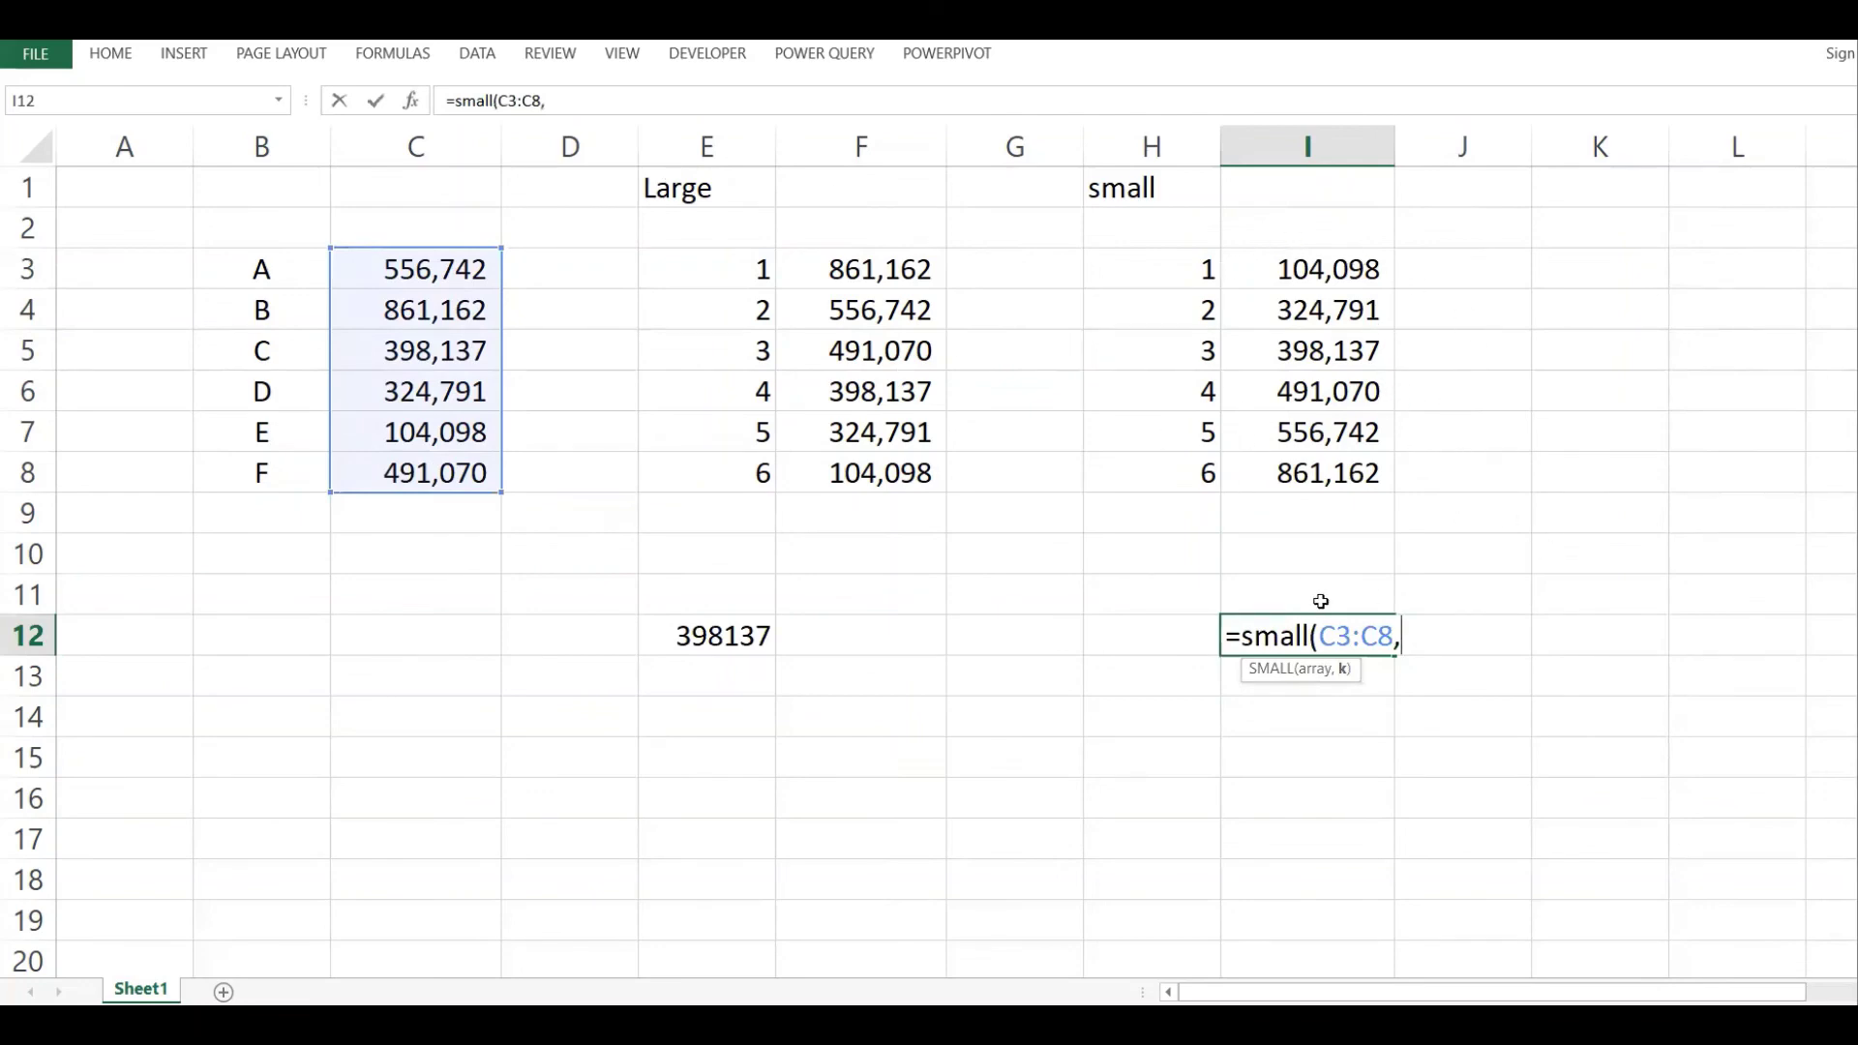
type("2")
key("BackSpace")
type("4)")
key("Return")
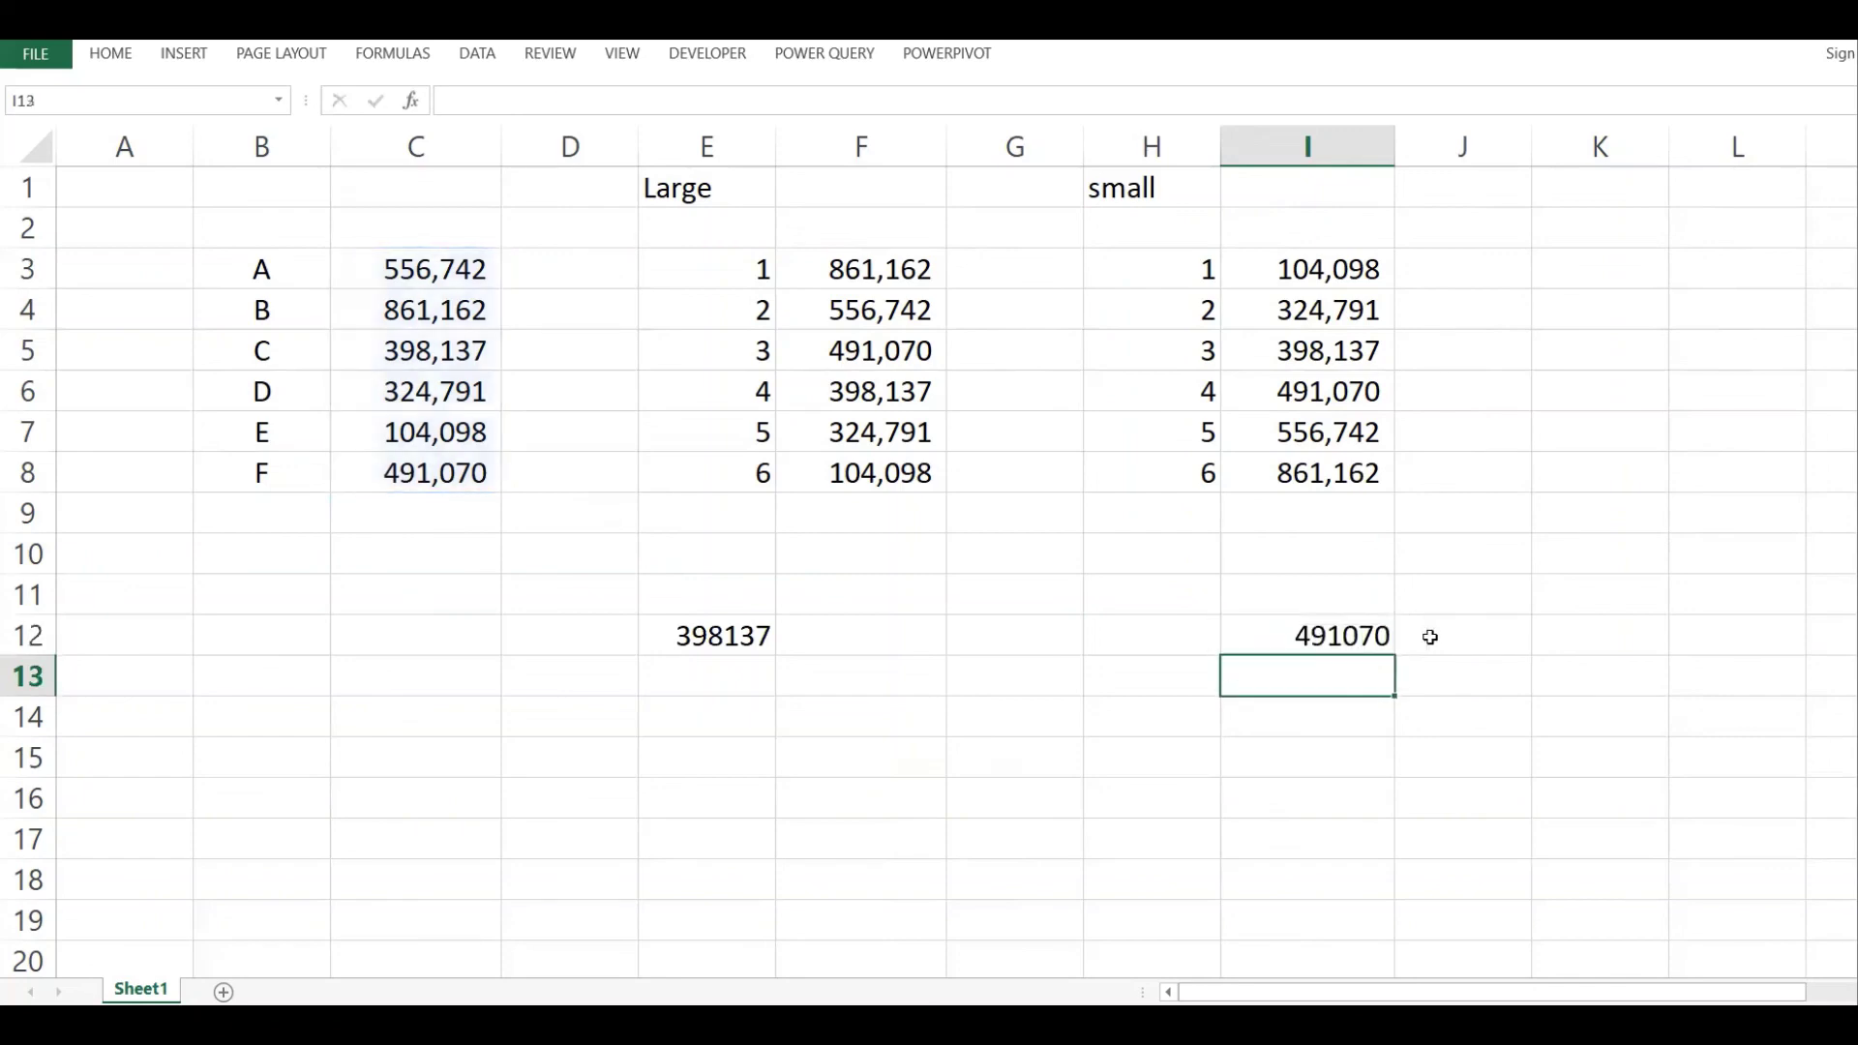
left_click(1336, 638)
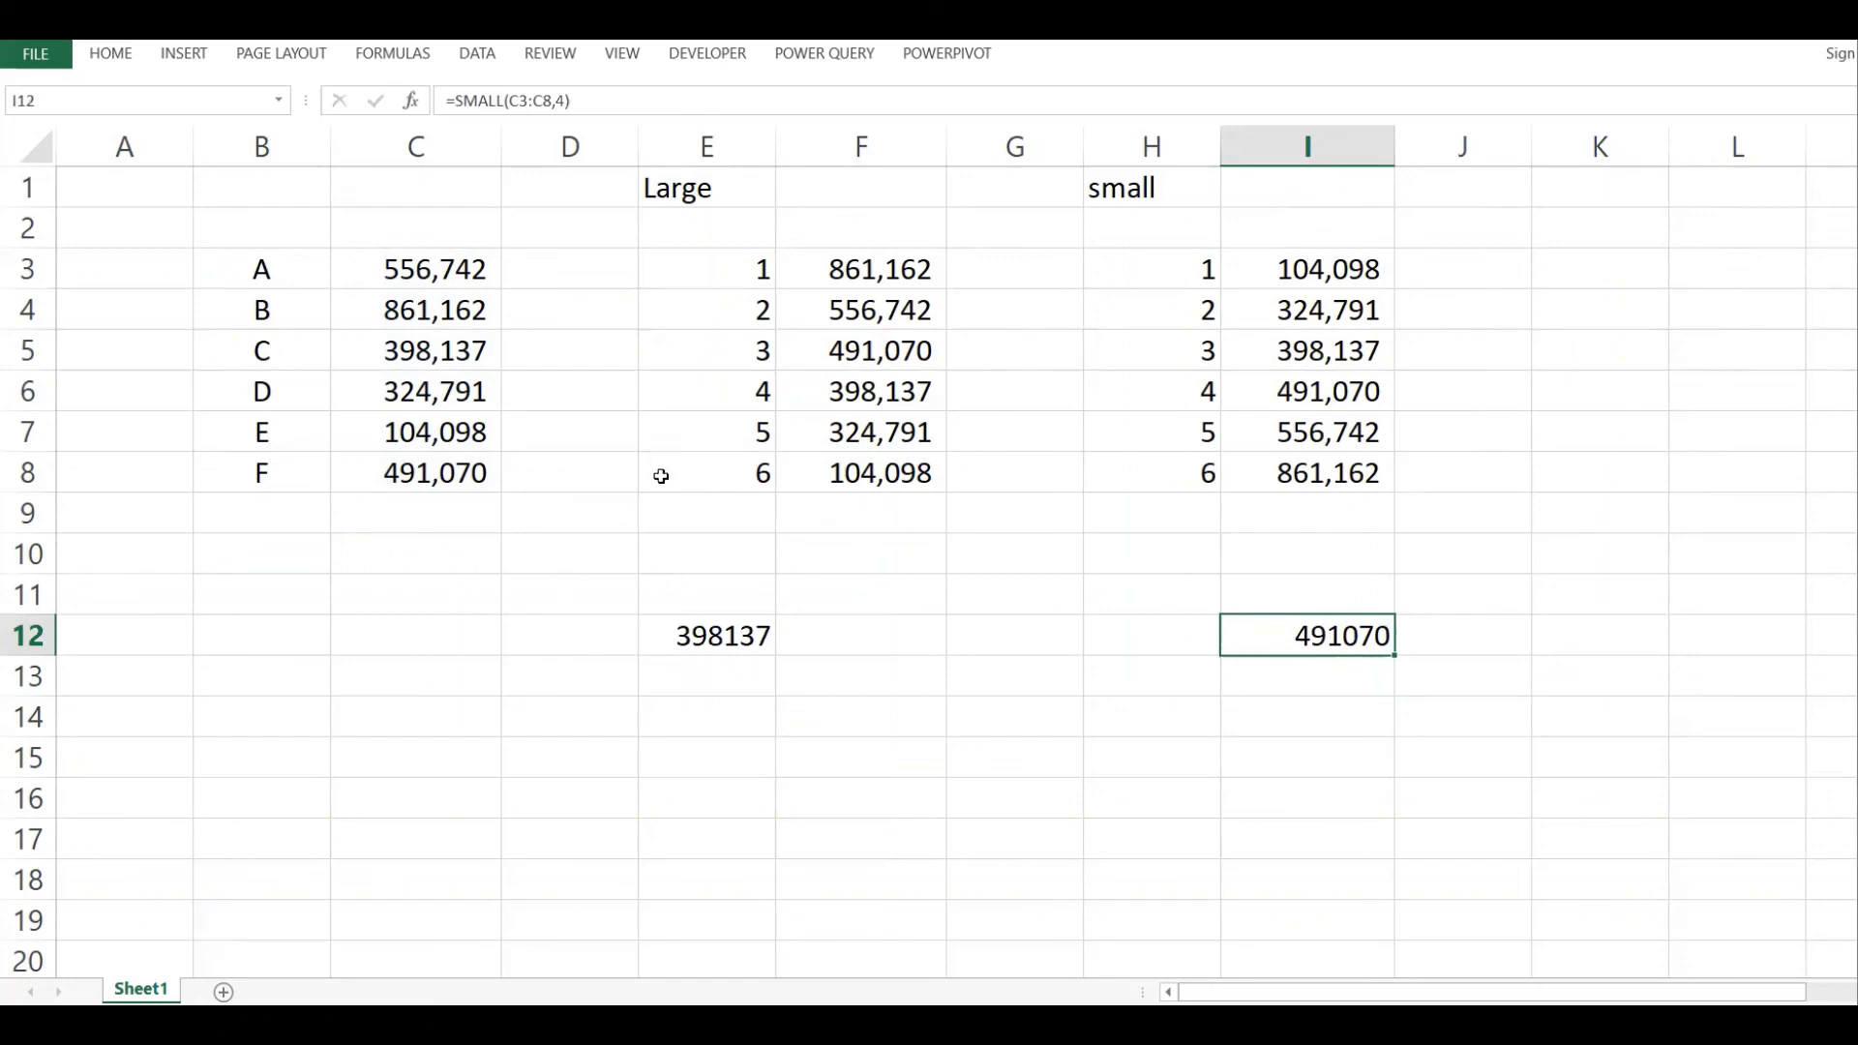
left_click(1340, 635)
left_click(760, 636)
left_click_drag(314, 223, 1306, 634)
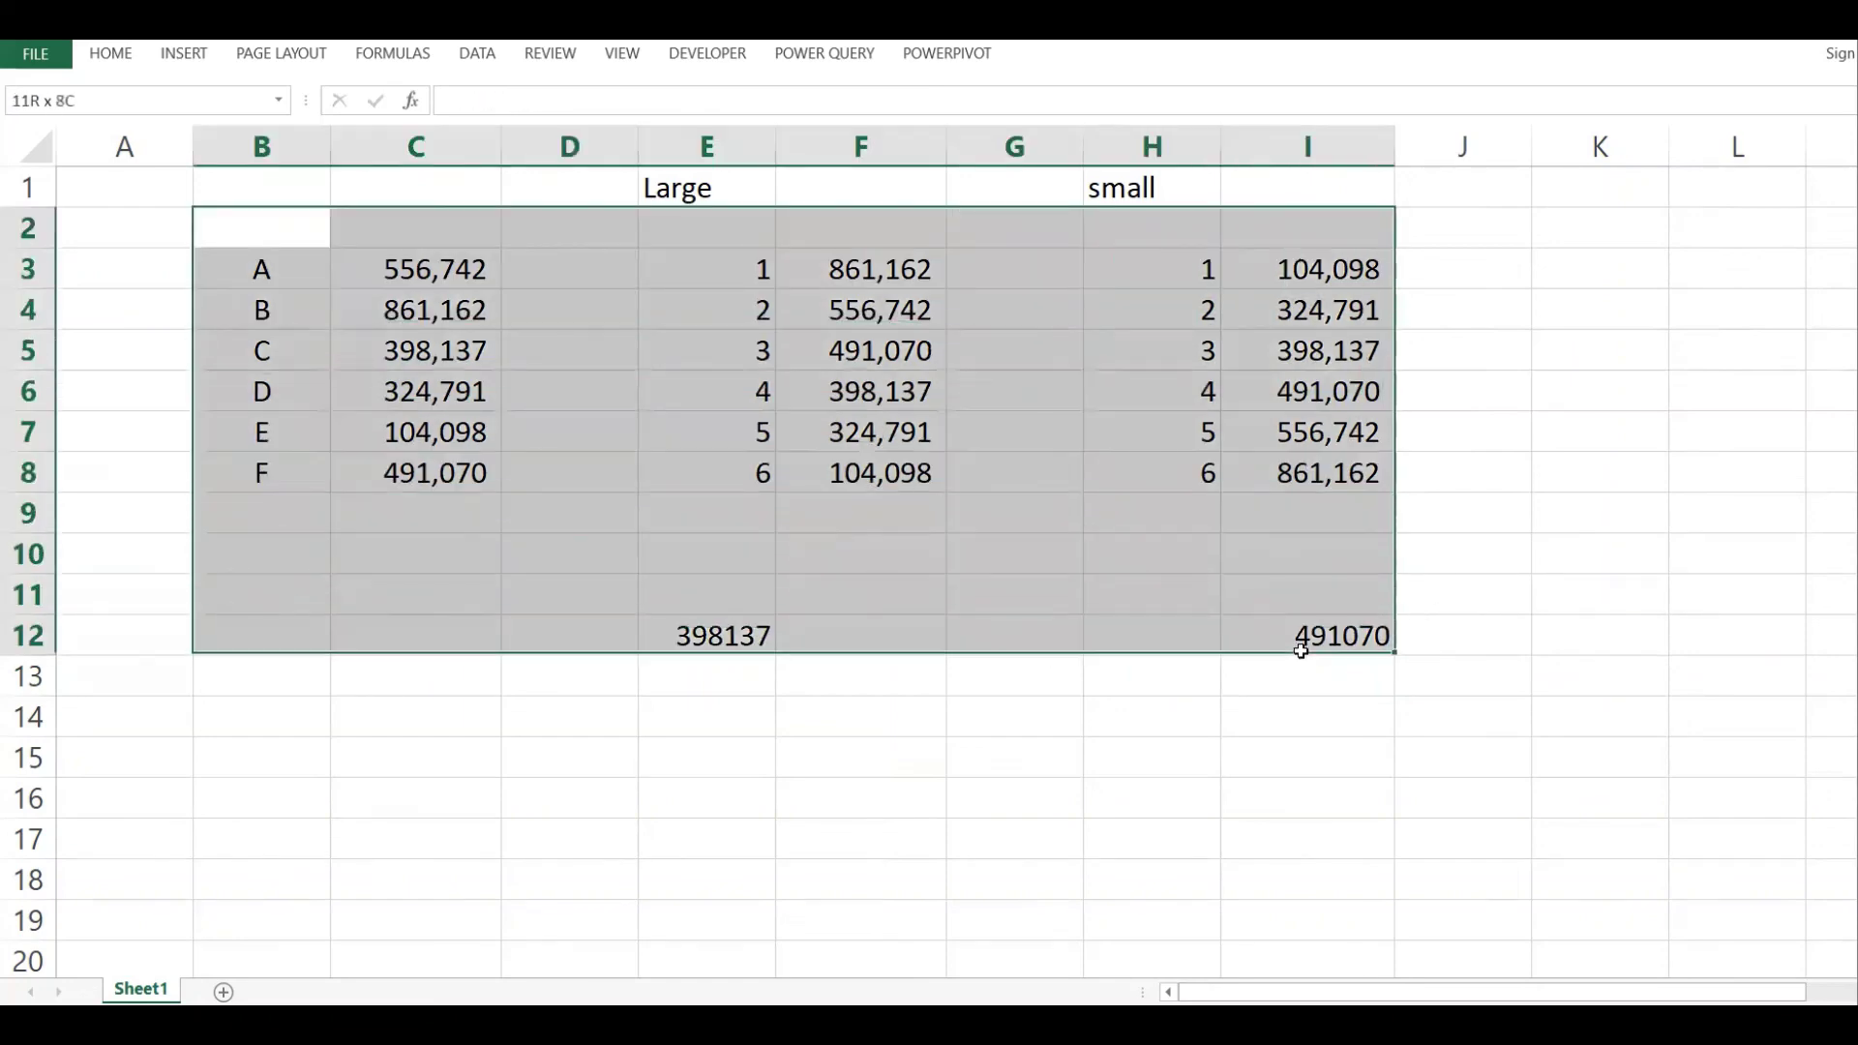
left_click(917, 739)
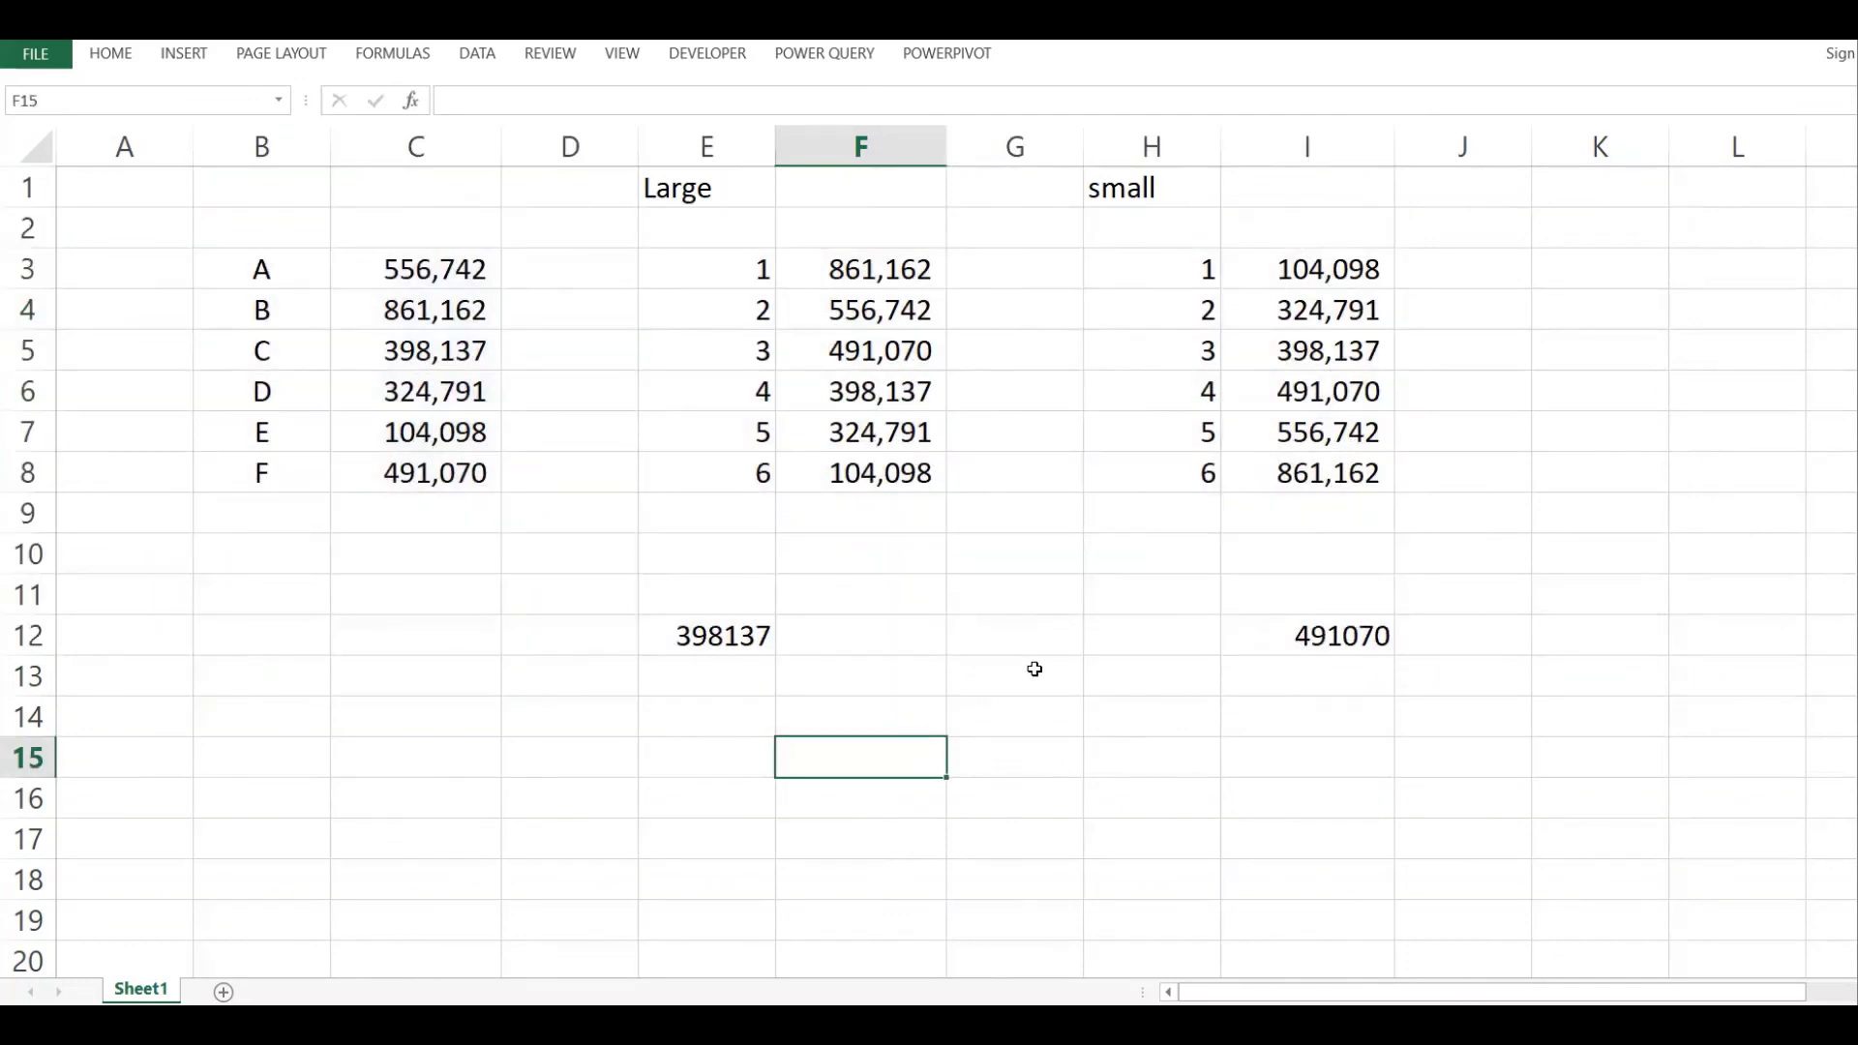